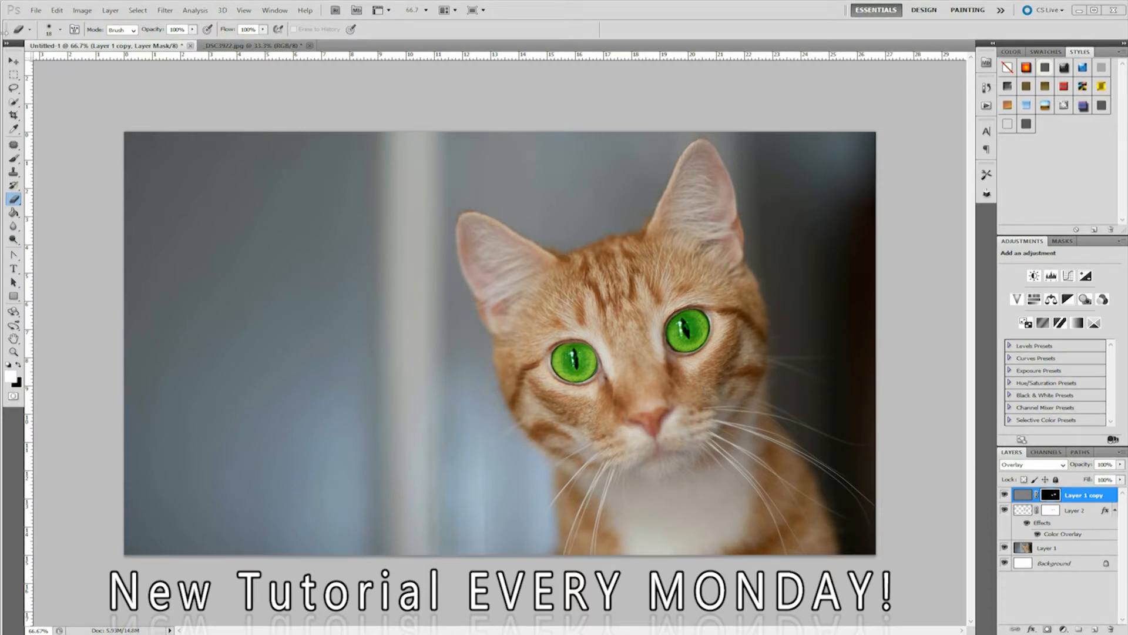
Step: Toggle the visibility of Layer 1 copy to compare the finished green eyes with and without it
left_click(13, 61)
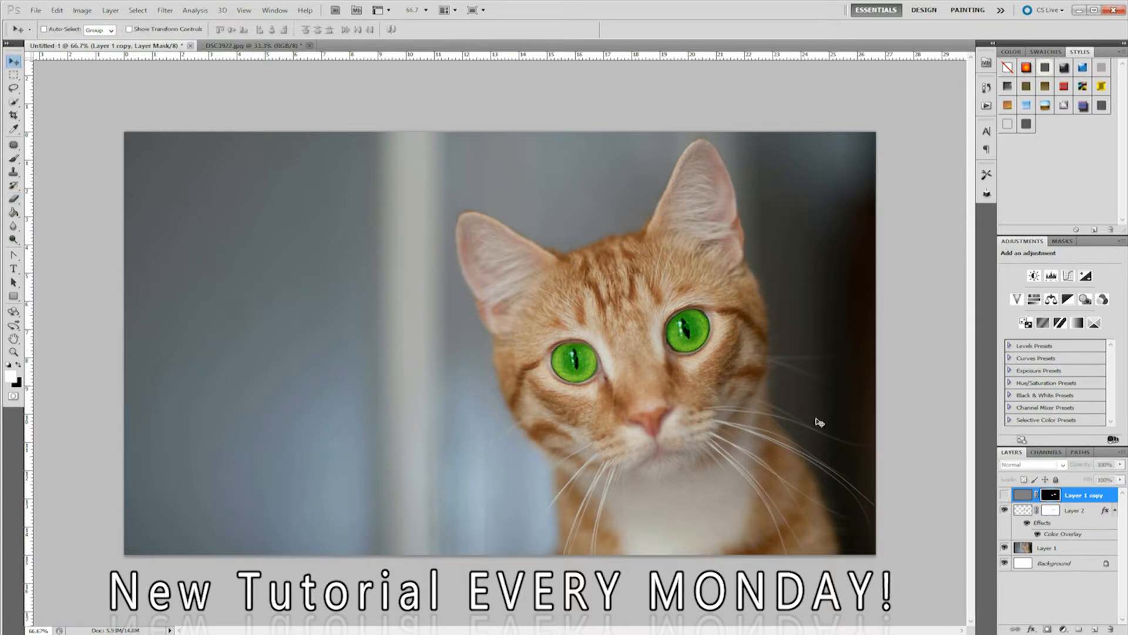
left_click(1004, 494)
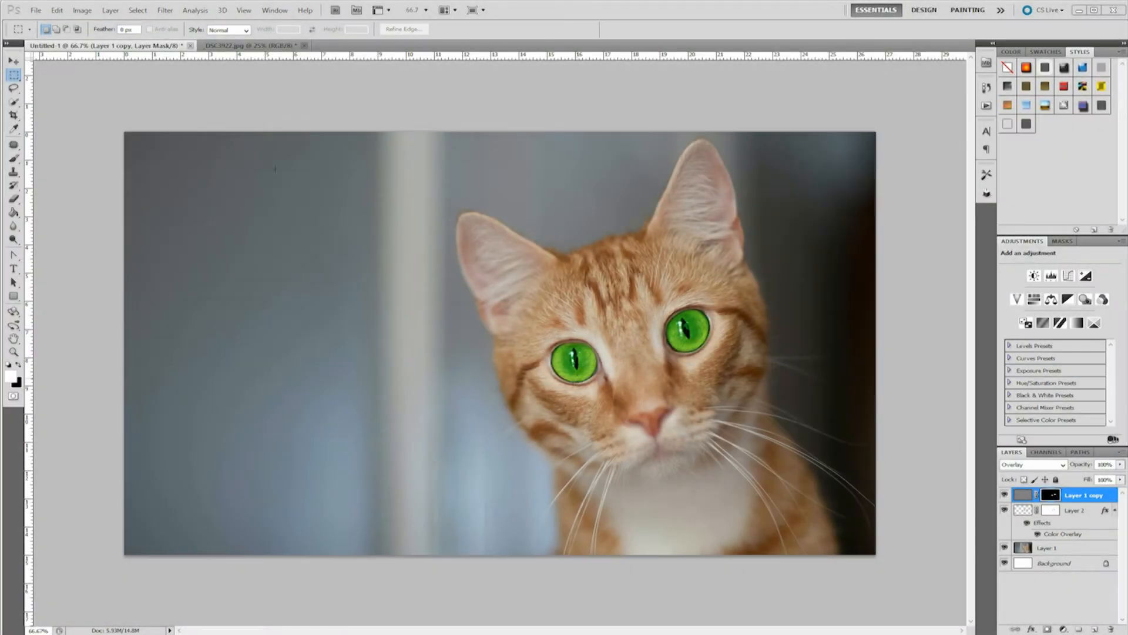
Step: Start a new document with a width of 1920 pixels and a height of 1080 pixels
left_click(36, 10)
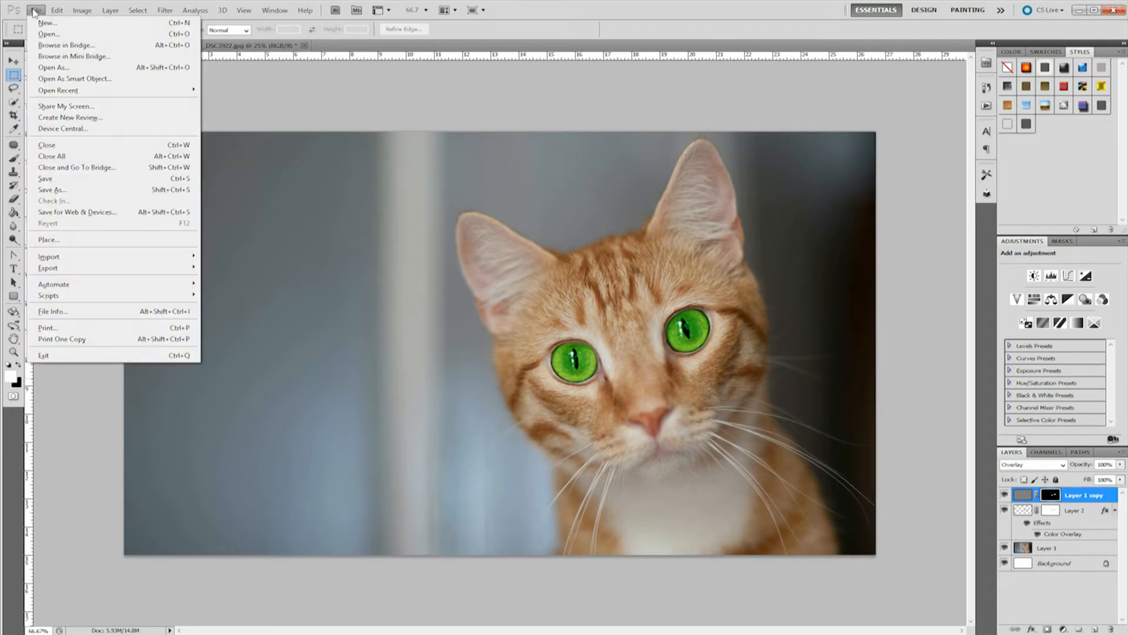
left_click(43, 23)
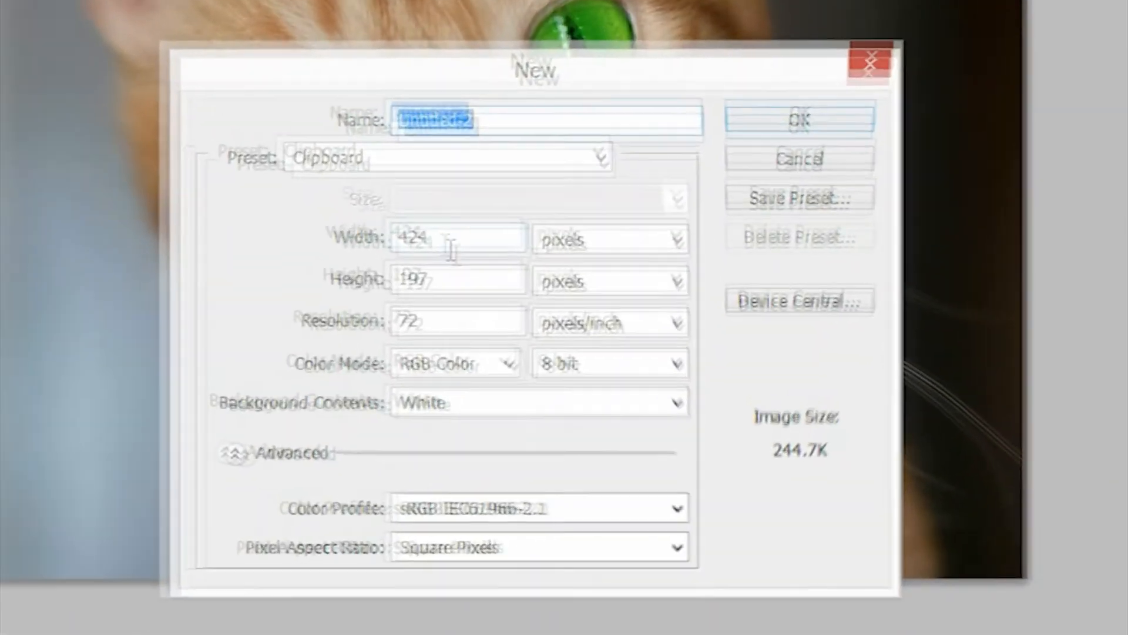
double_click(451, 249)
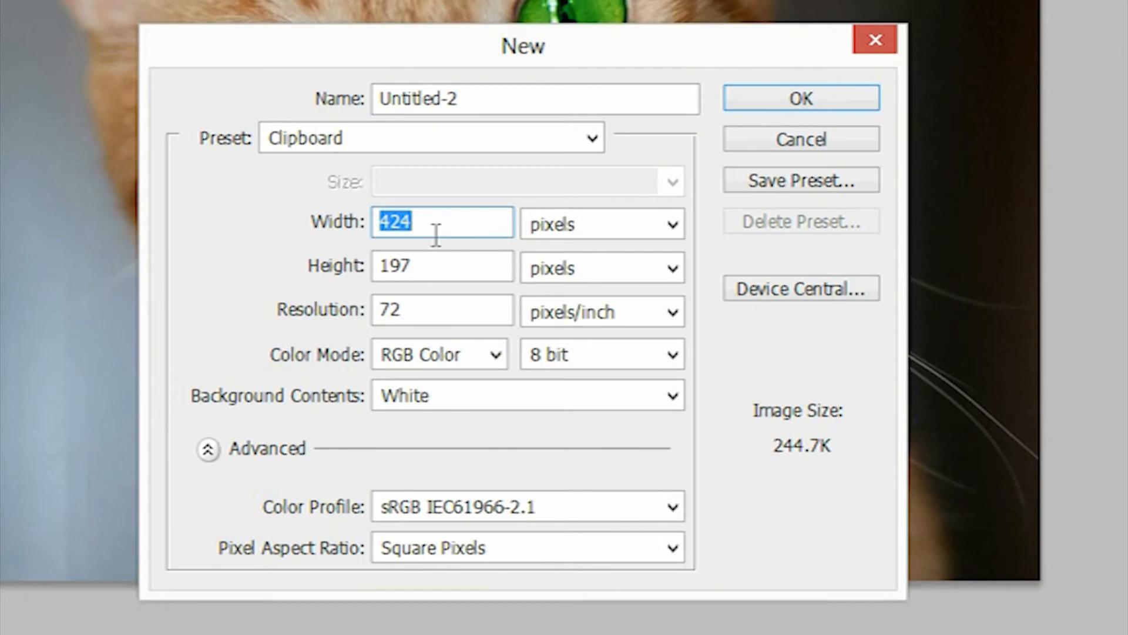
type("1920")
key("Tab")
key("Tab")
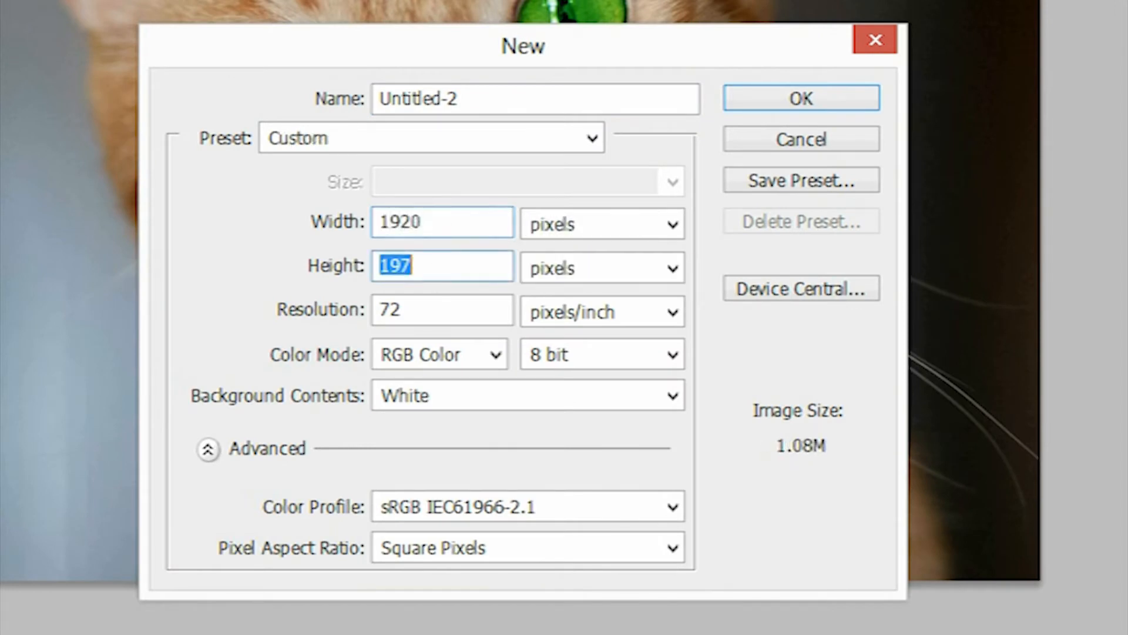
type("1080")
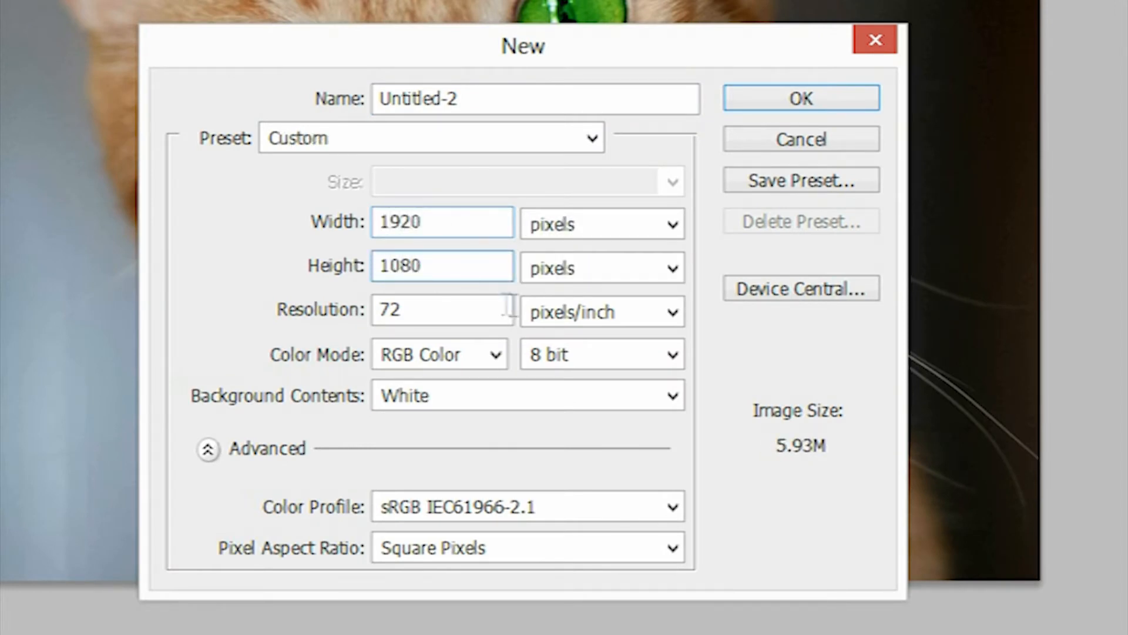
Step: Set the new document's resolution to 300 pixels/inch, name it Cat Eyes and create it
left_click(446, 317)
double_click(447, 317)
key("BackSpace")
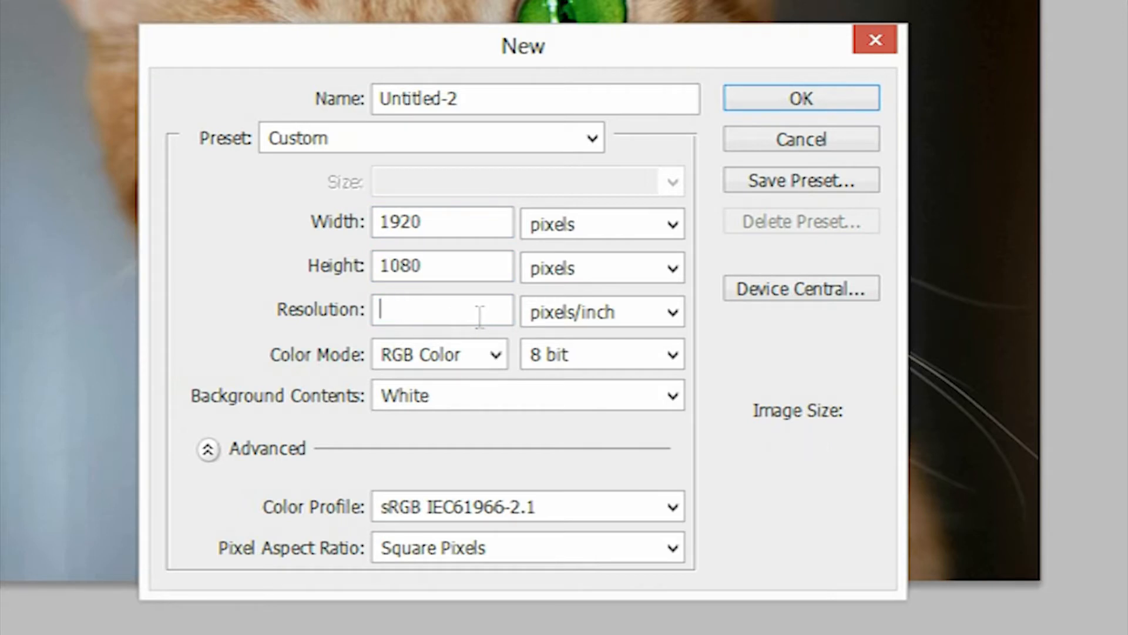
type("300")
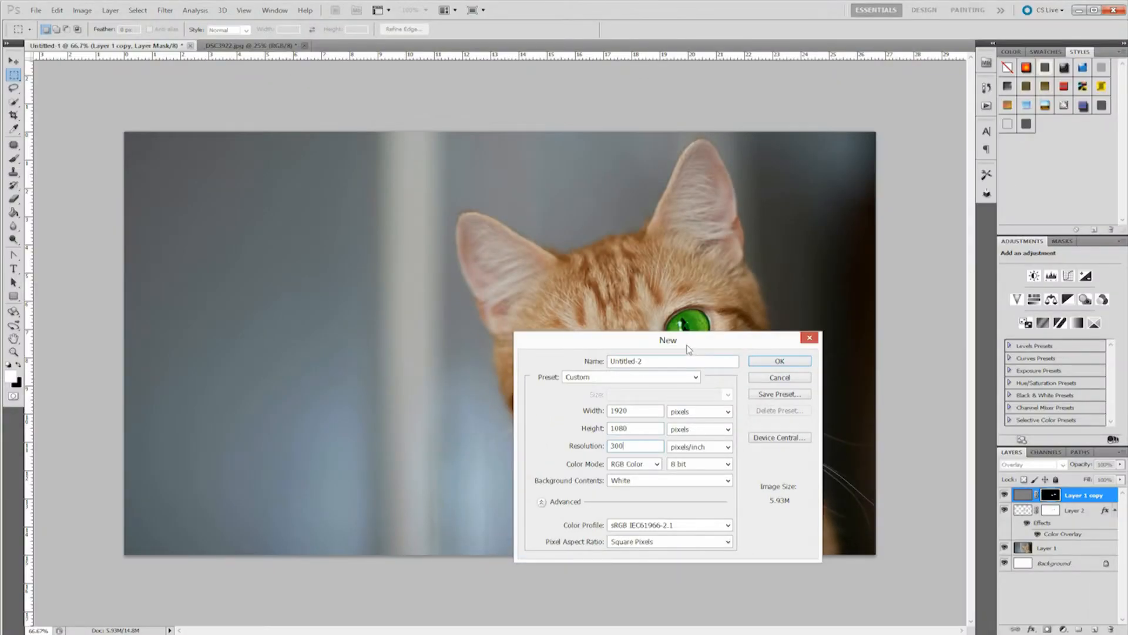
left_click_drag(687, 344, 572, 309)
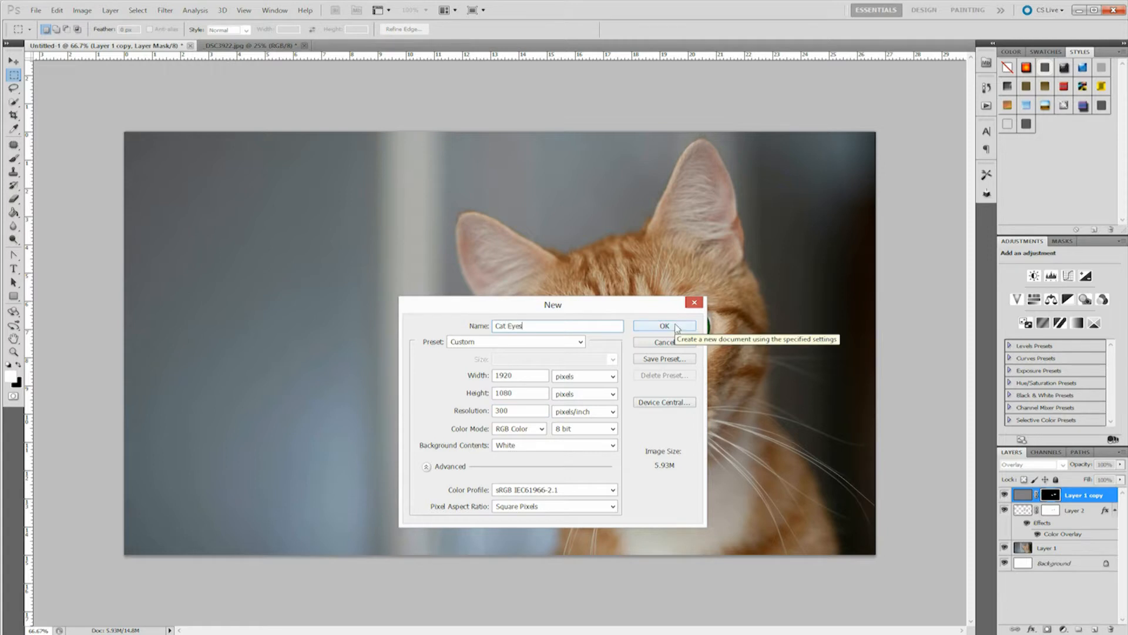
left_click(664, 326)
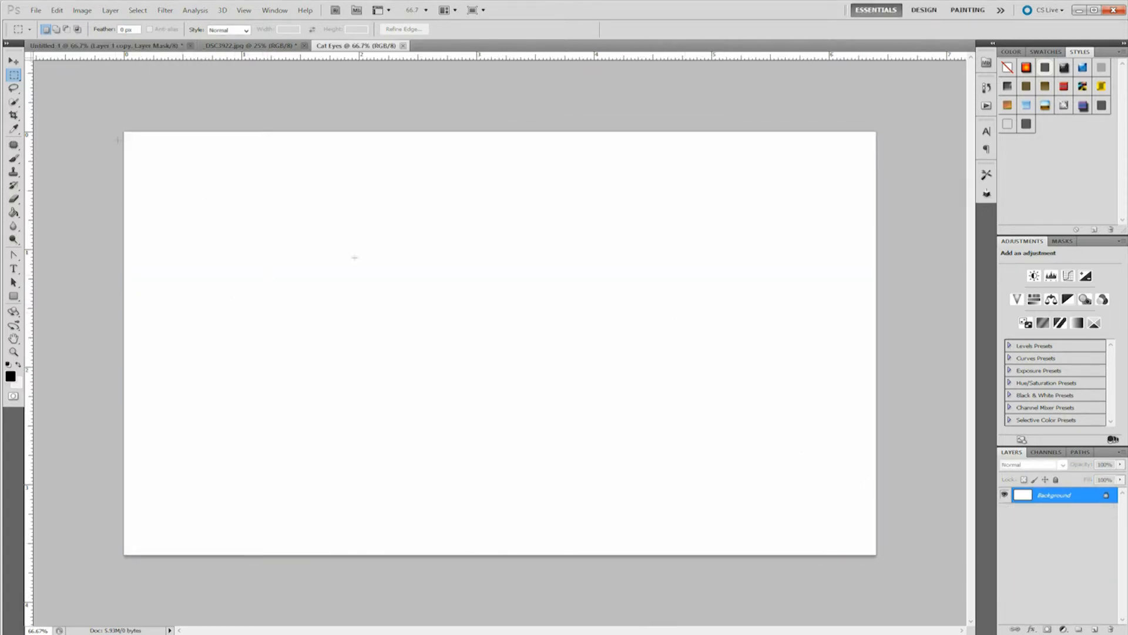
Step: Cut the entire image out of the original cat photo document and paste it into the Cat Eyes document
left_click(14, 61)
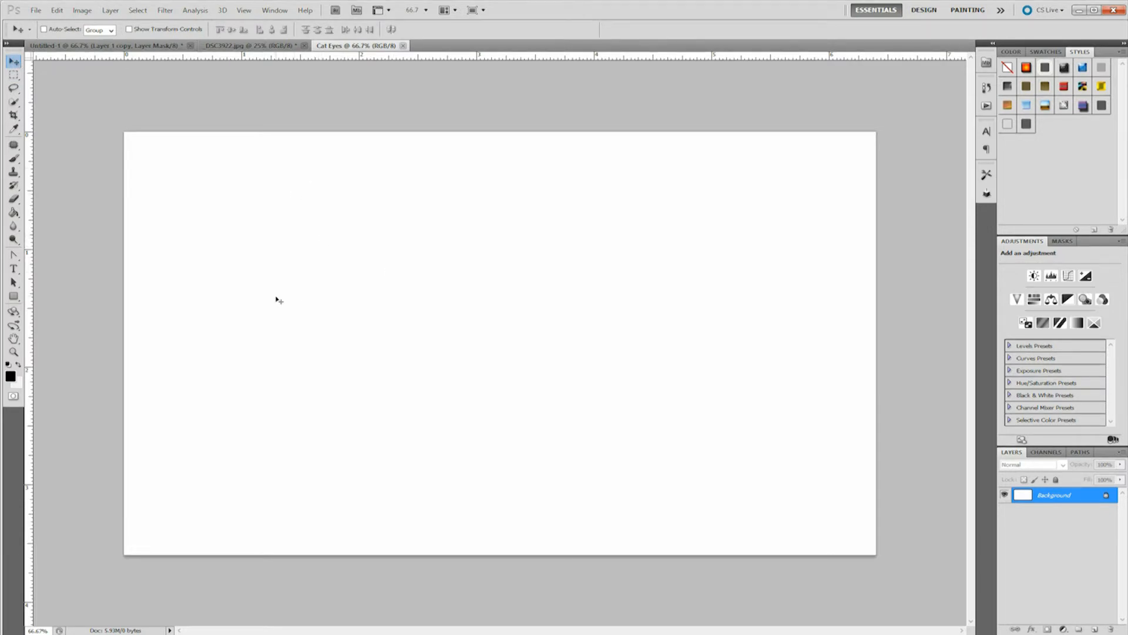
left_click(237, 46)
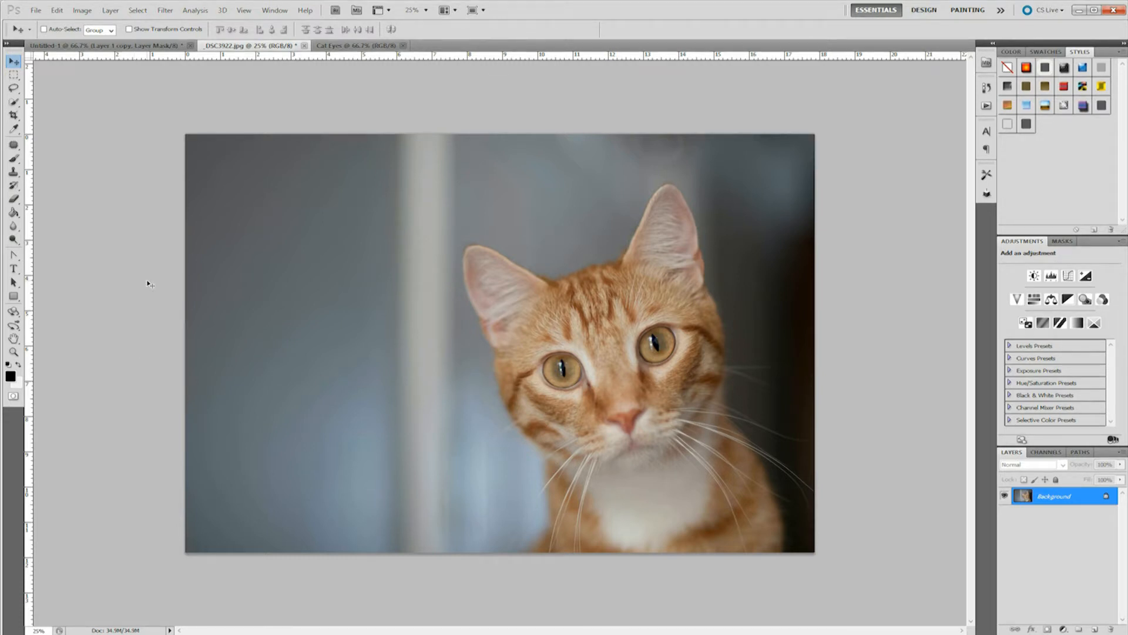
key("ctrl+a")
left_click(13, 76)
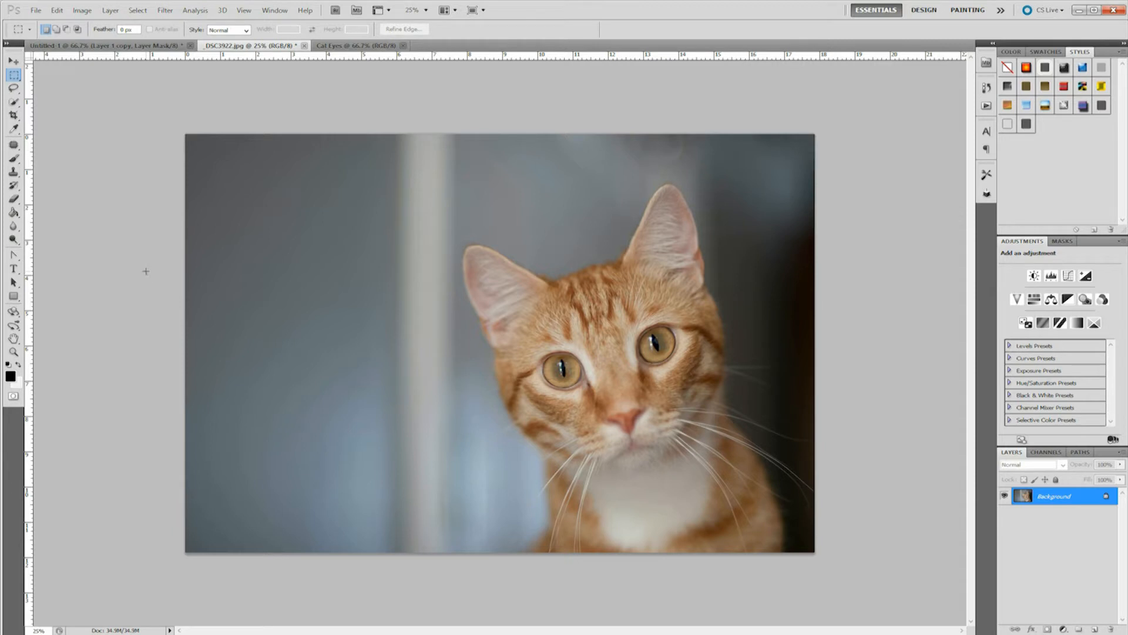
key("ctrl+a")
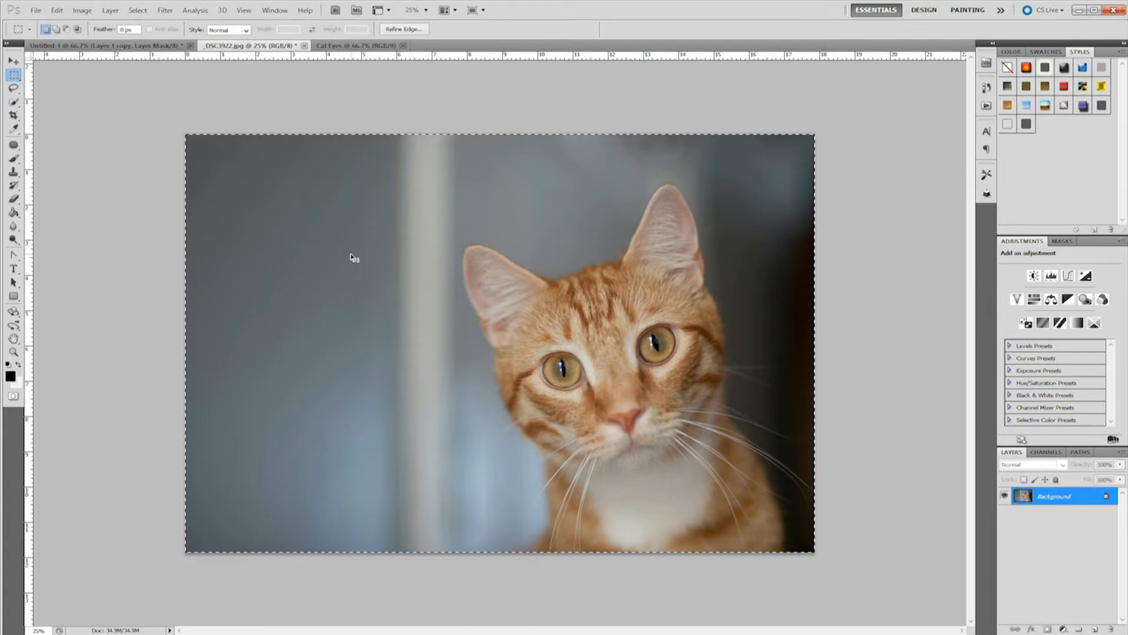
key("ctrl+x")
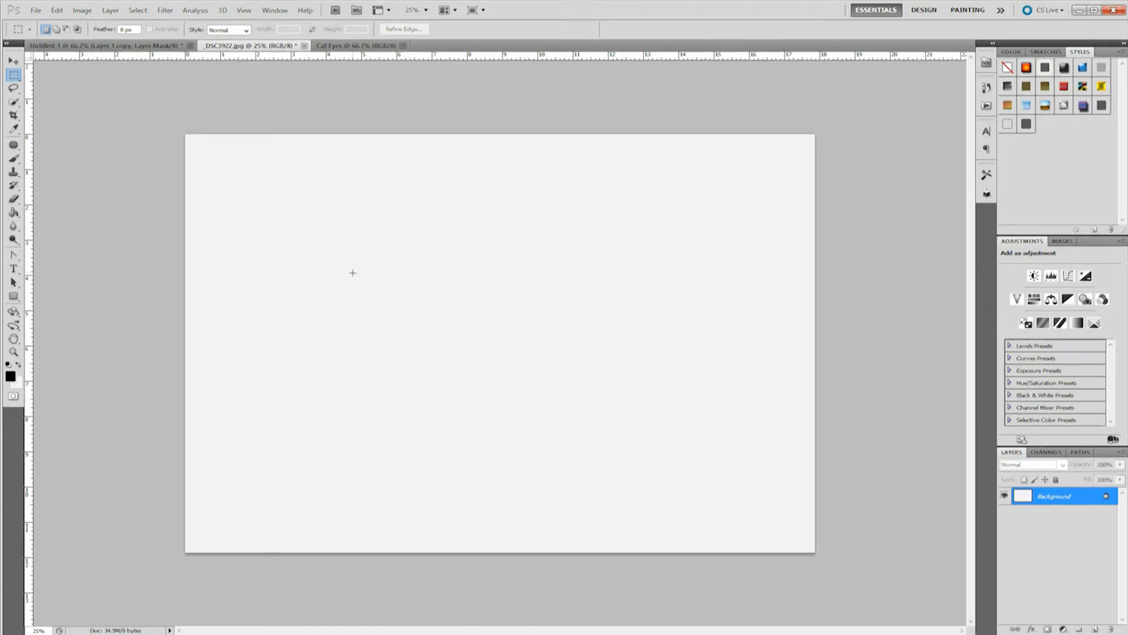
left_click(339, 47)
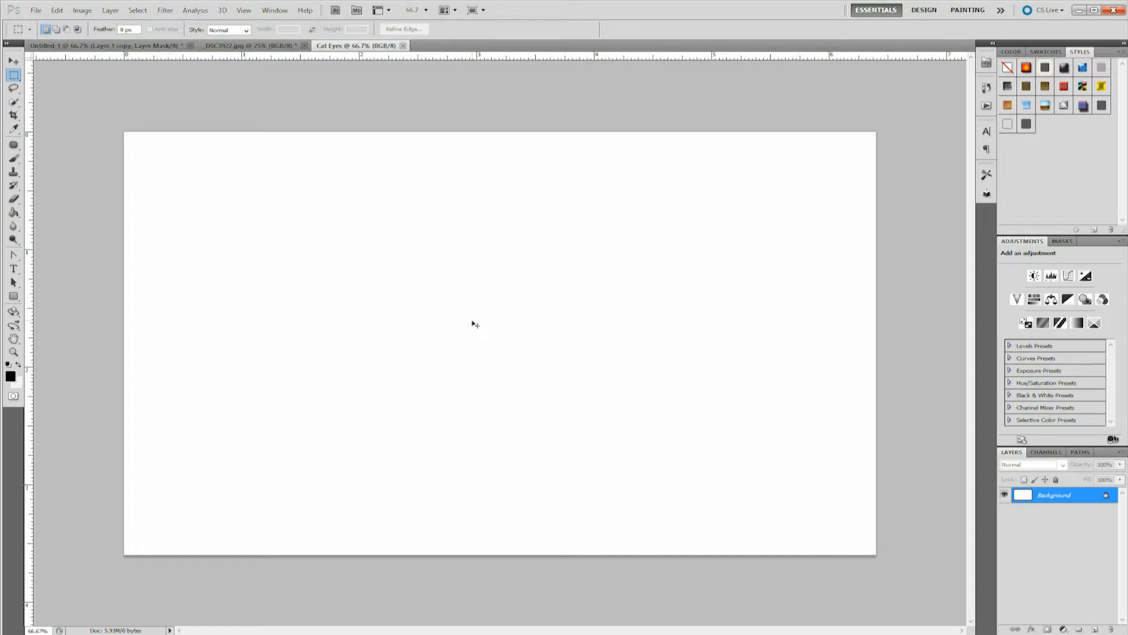
left_click_drag(475, 324, 475, 324)
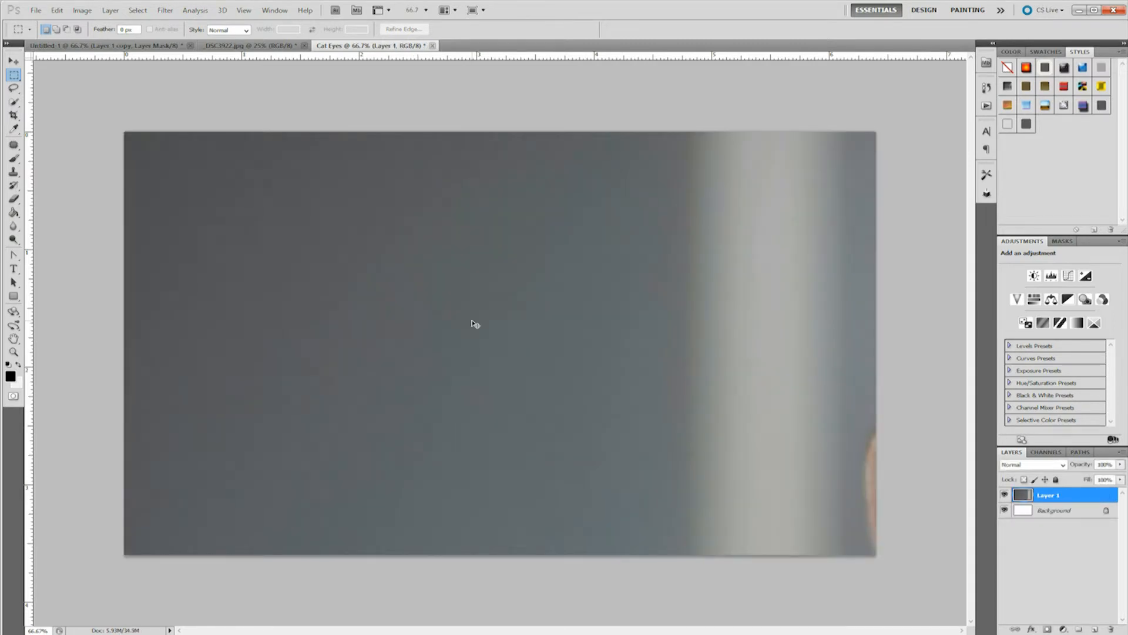
Step: Free Transform the pasted photo proportionally to about 44.8% so that it spans the canvas width
key("ctrl+minus")
key("ctrl+minus")
key("ctrl+minus")
key("ctrl+minus")
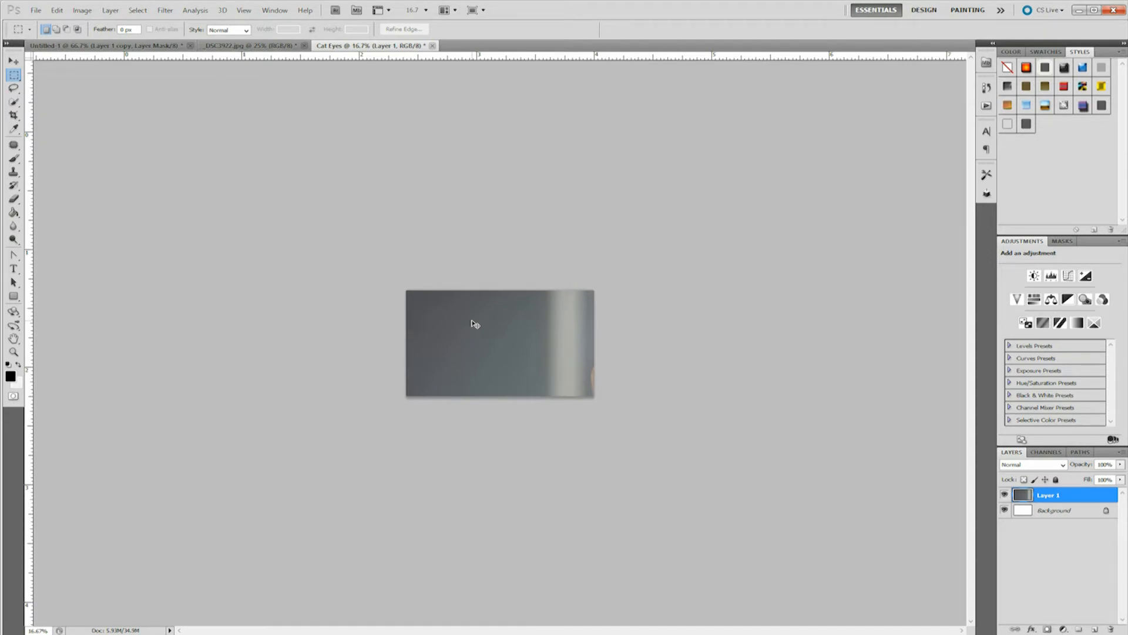
key("ctrl+t")
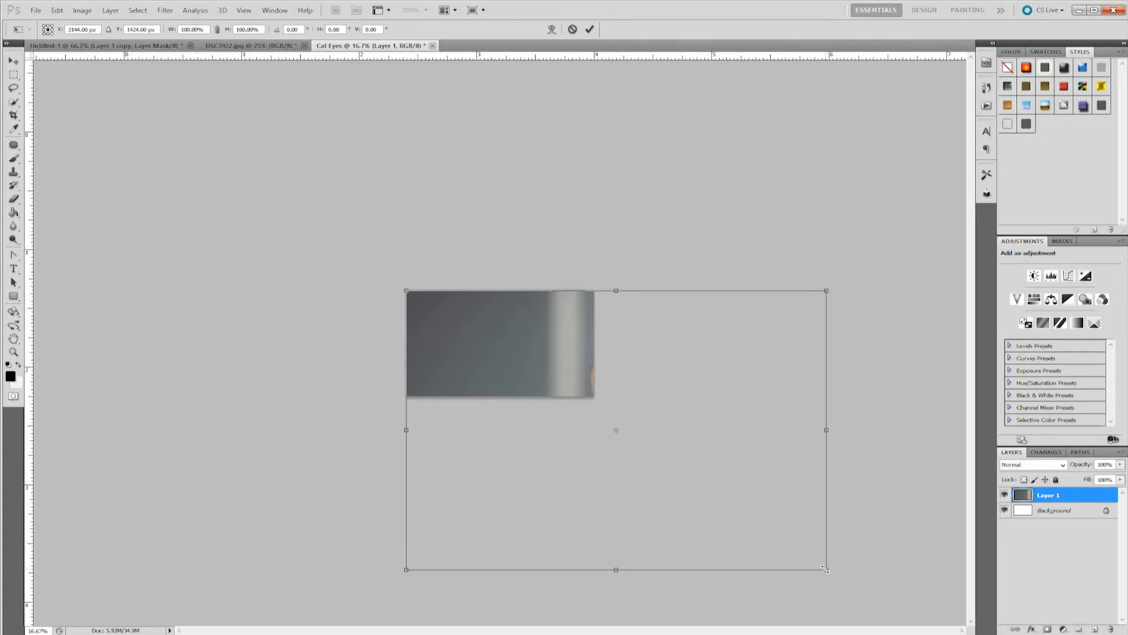
left_click_drag(824, 569, 595, 408)
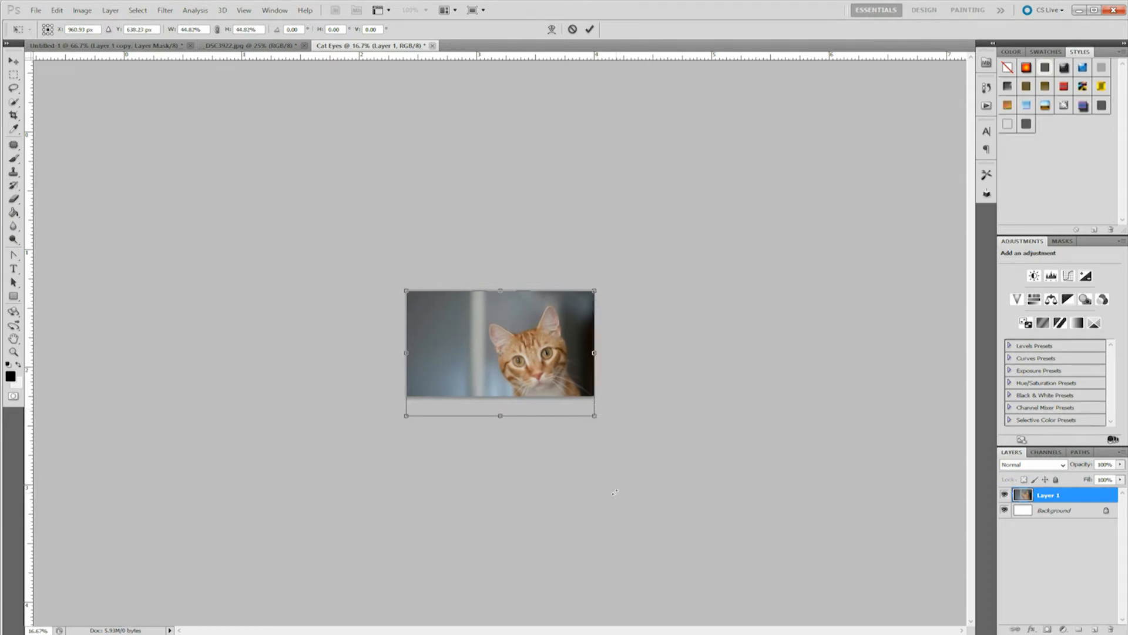
key("Return")
key("m")
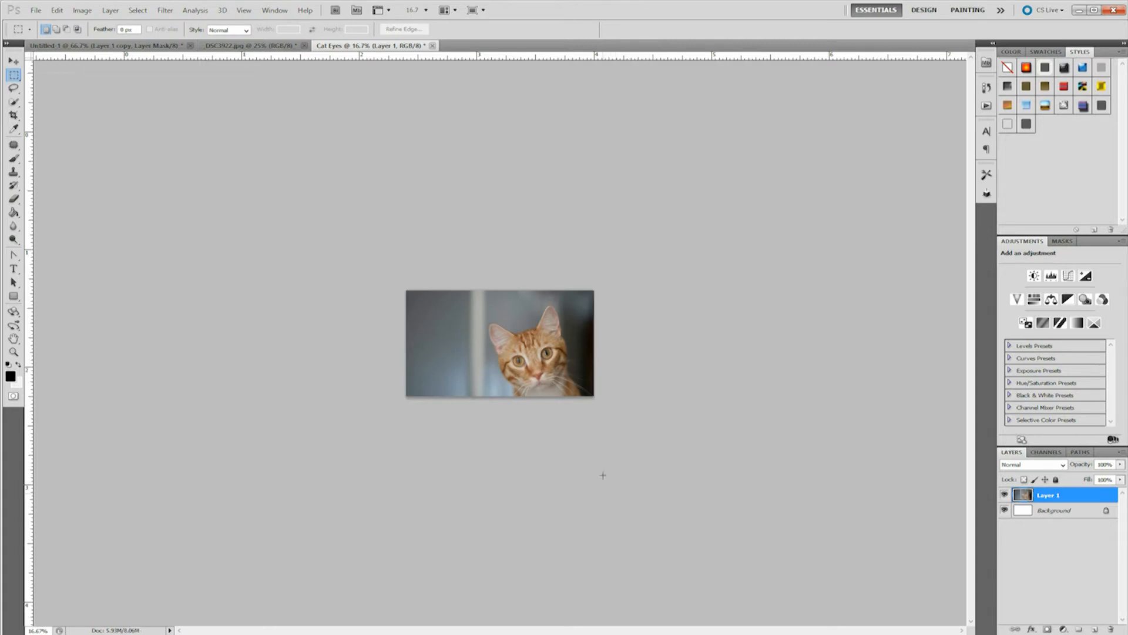
Step: Move the photo straight up so the cat's ears come close to the canvas's upper edge
key("ctrl+plus")
key("ctrl+plus")
key("ctrl+plus")
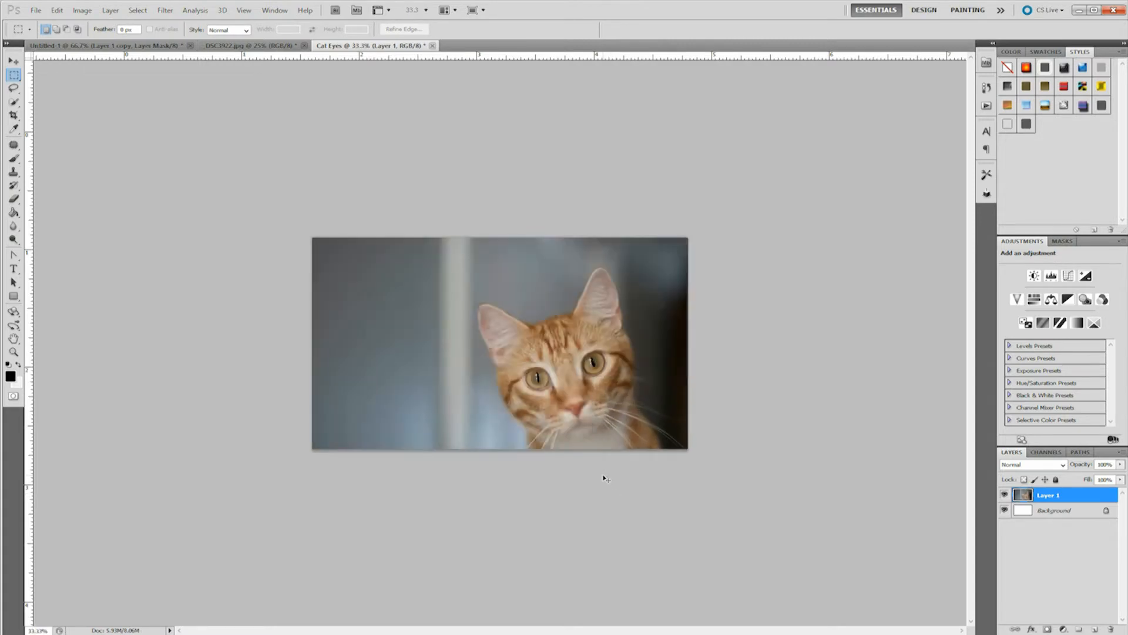
key("v")
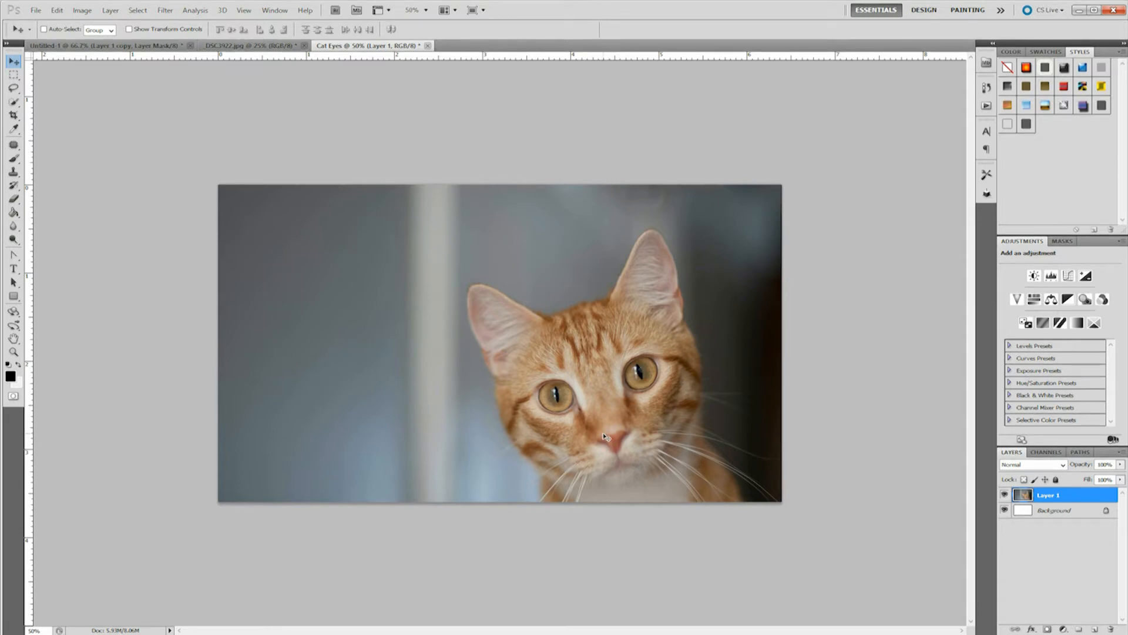
left_click_drag(611, 440, 611, 402)
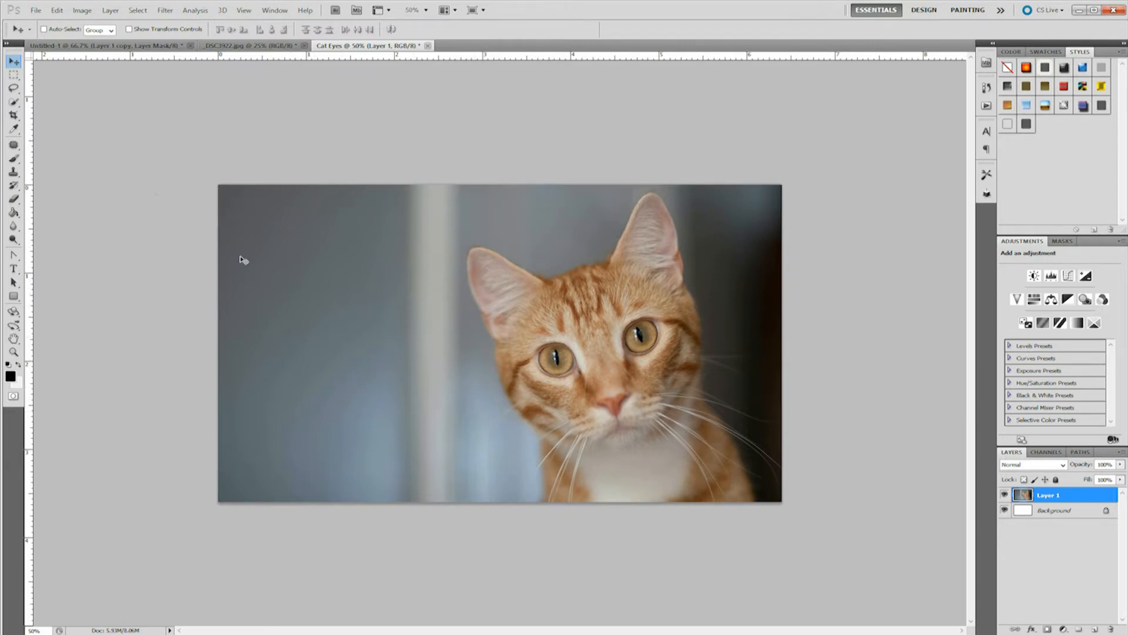
Step: Crop the document to the full canvas bounds to trim the parts of the photo outside it
left_click(14, 115)
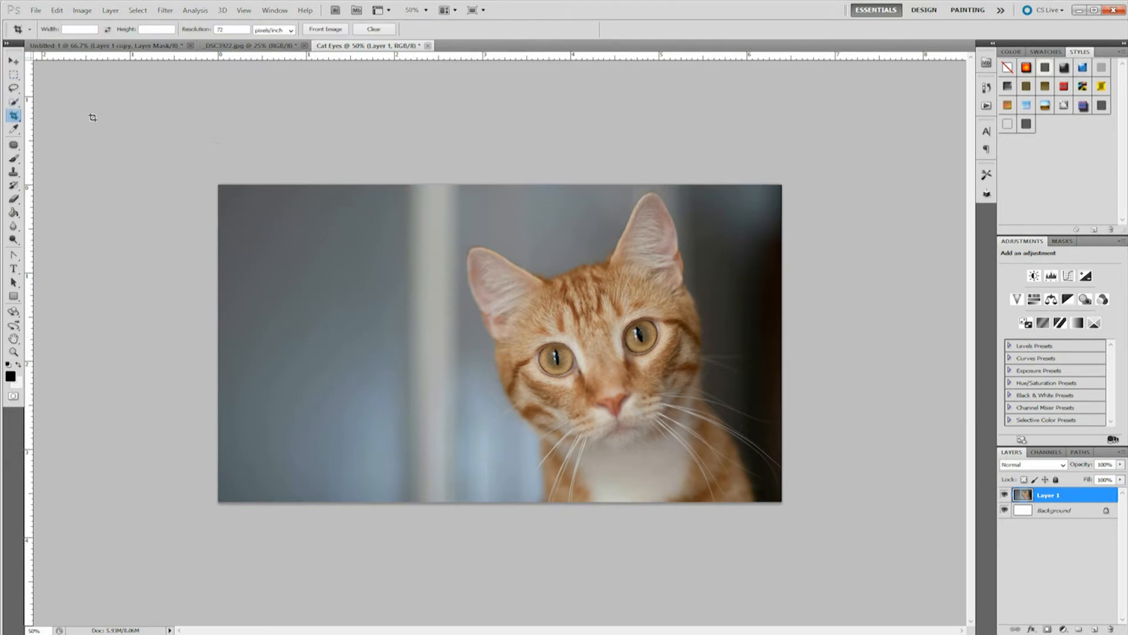
left_click_drag(181, 158, 876, 561)
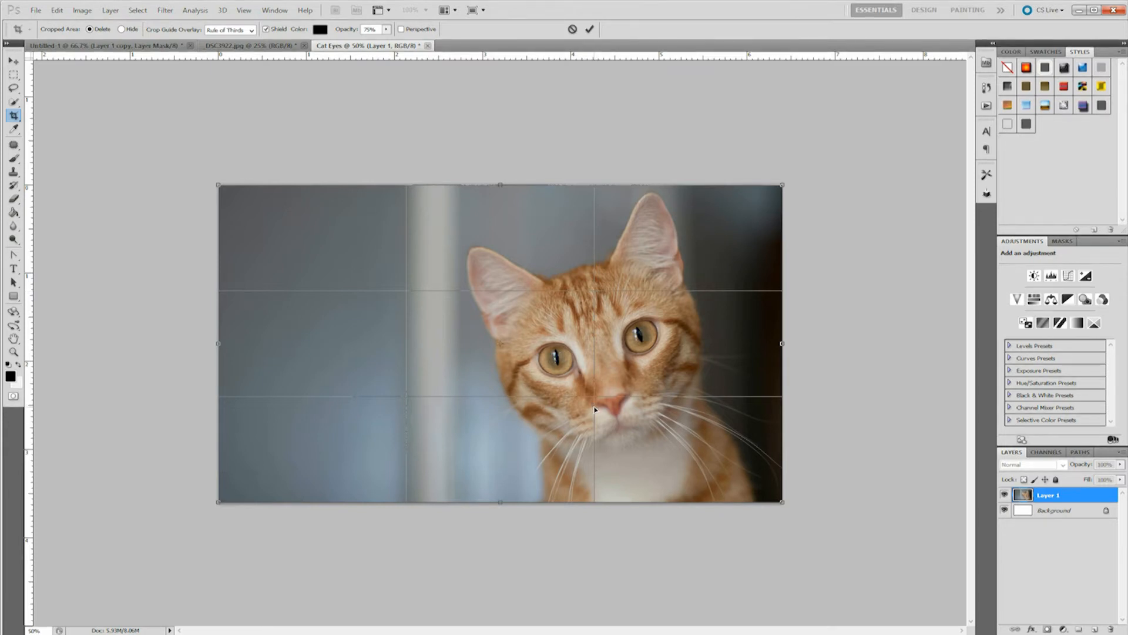
key("Return")
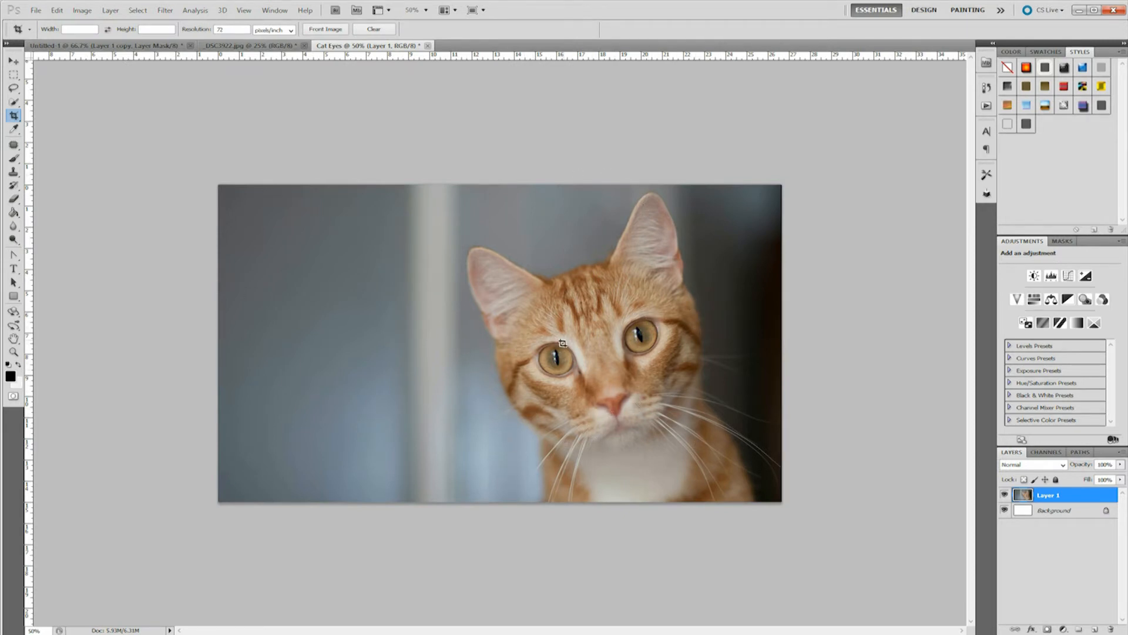
key("v")
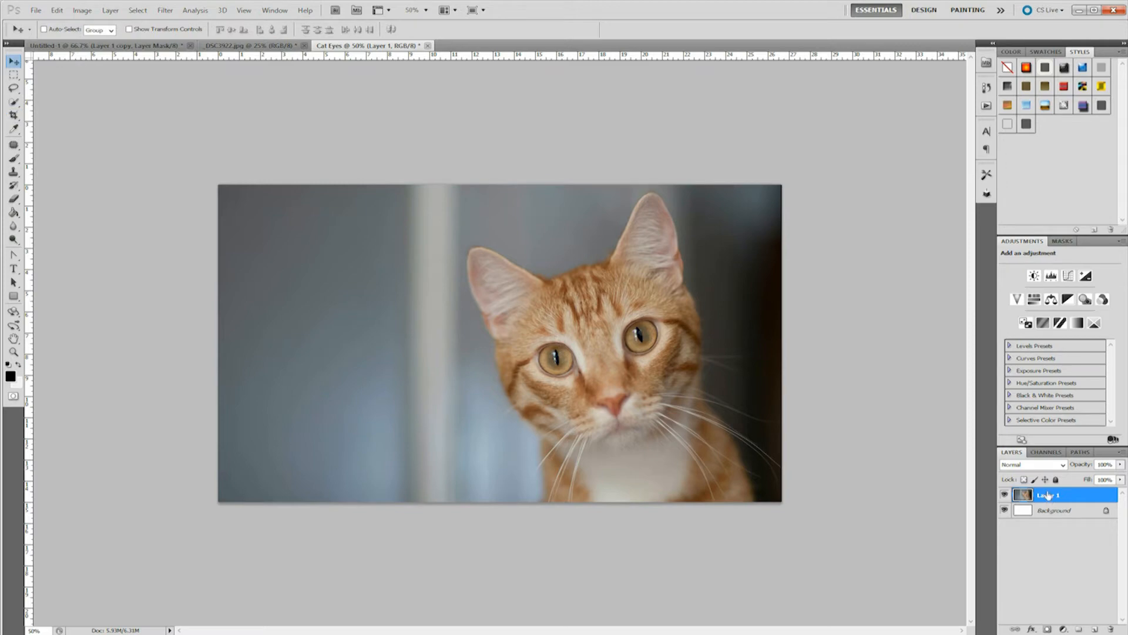
Step: Rename the cat photo layer to main_photo
double_click(1050, 497)
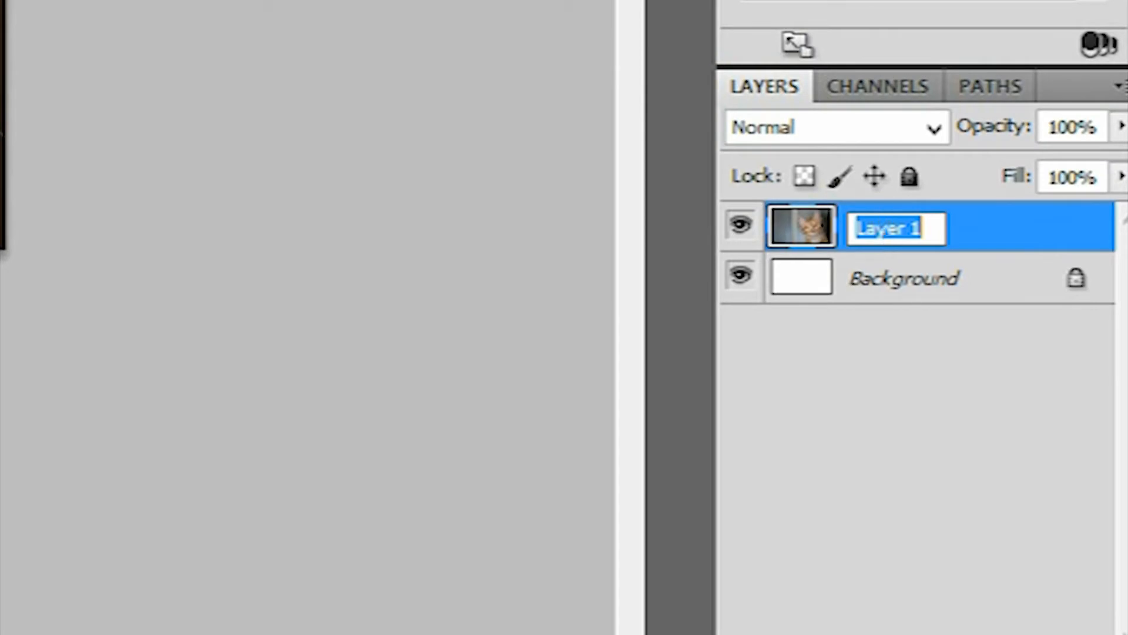
type("main_photo")
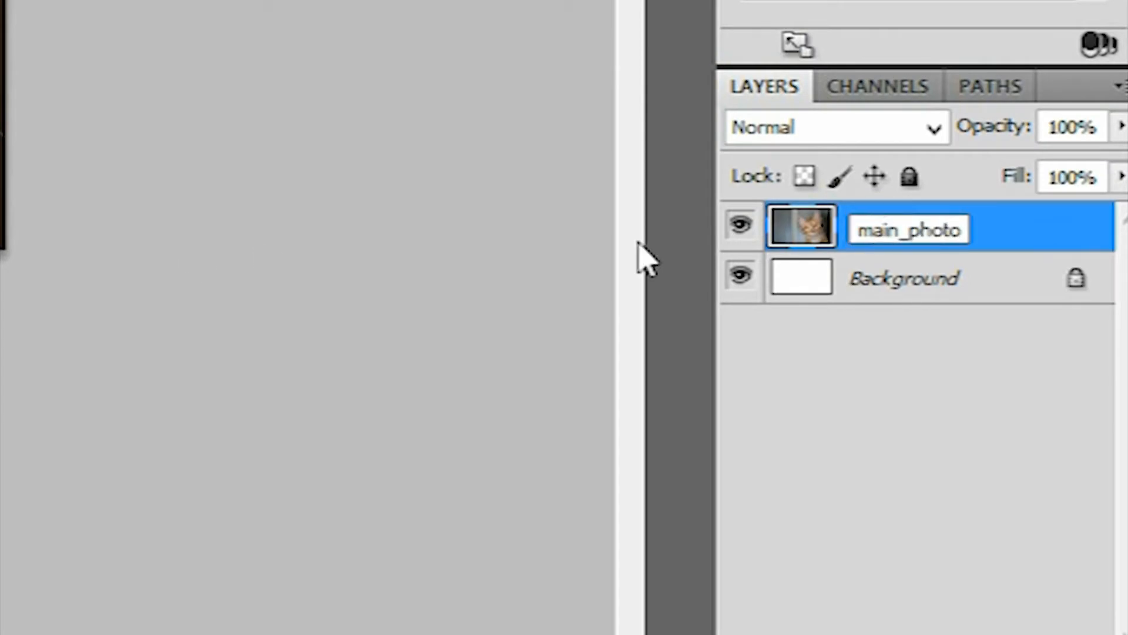
key("Return")
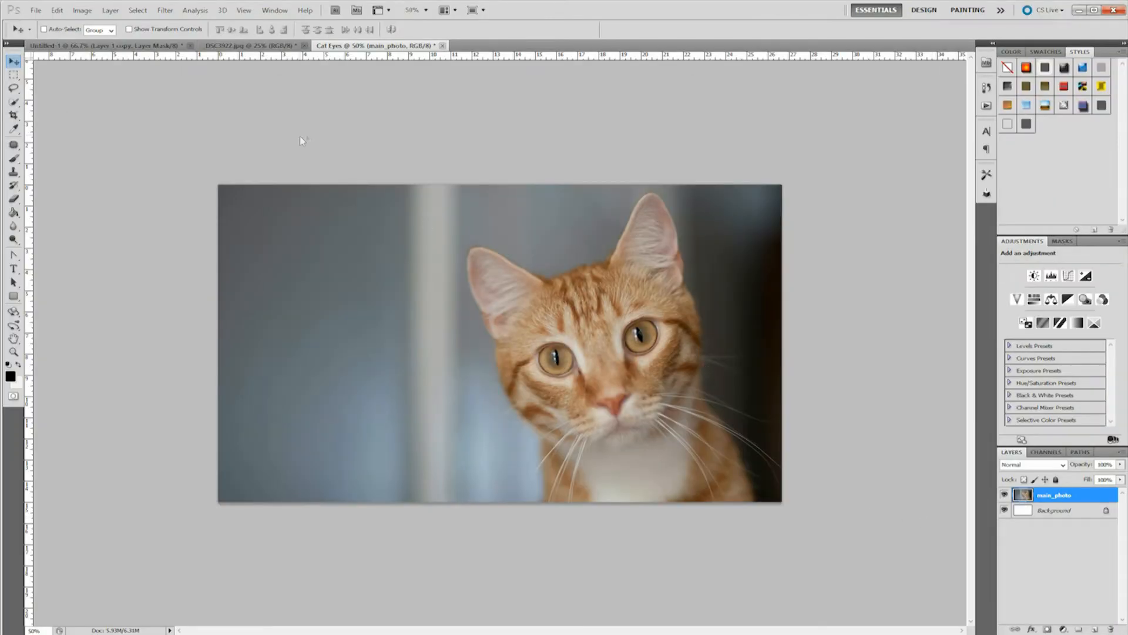
Step: Create a new layer named Green Eyes above the main_photo layer
left_click(111, 10)
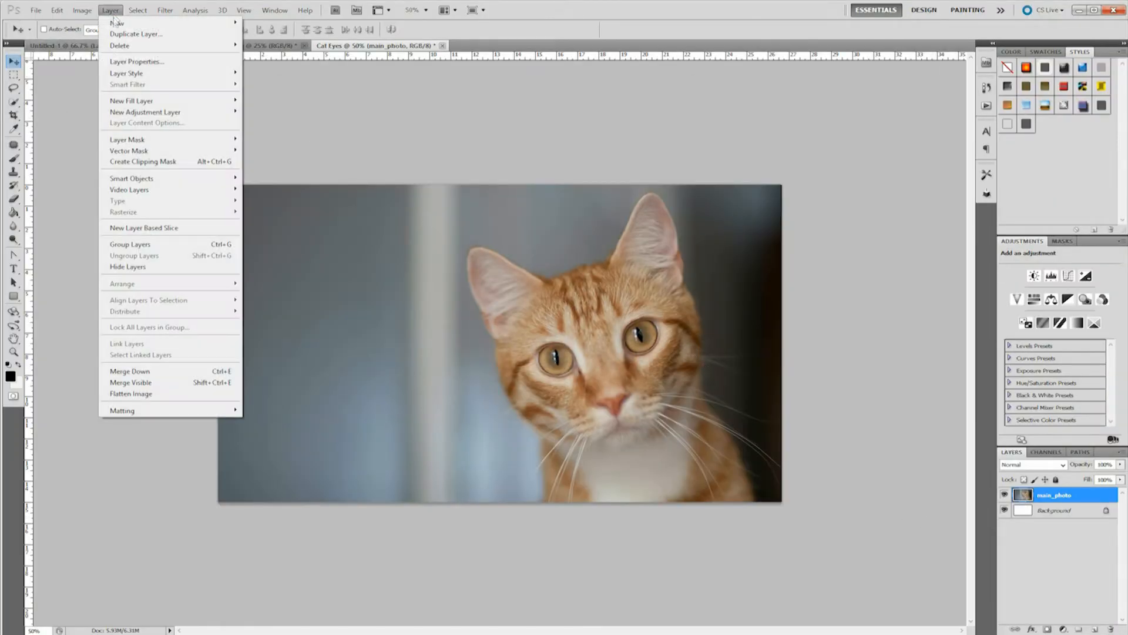
mouse_move(118, 22)
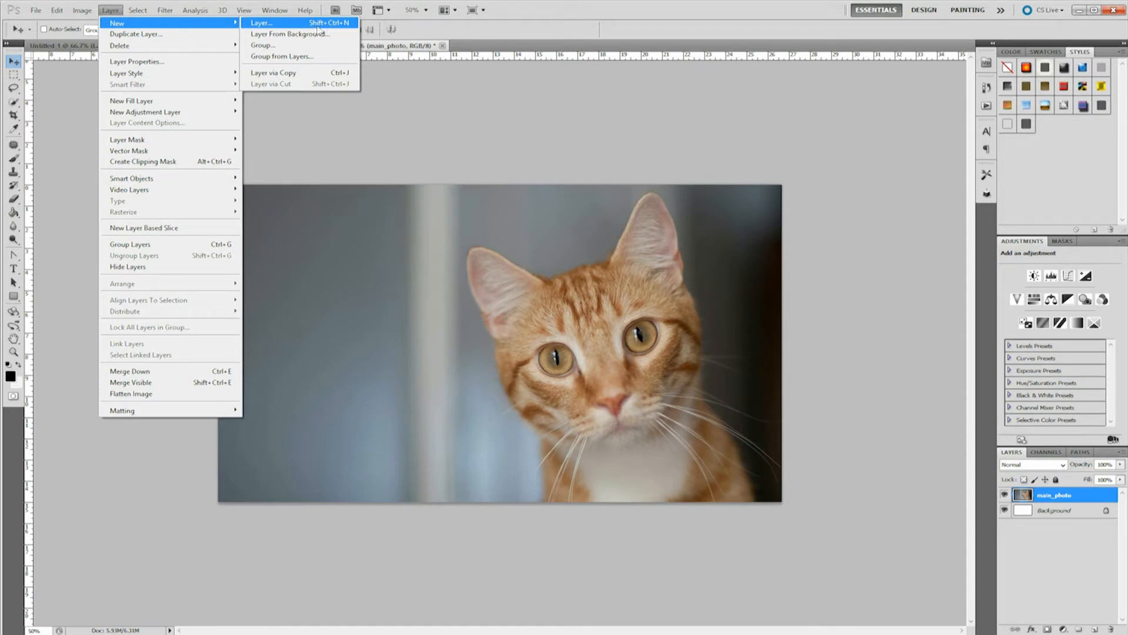
left_click(267, 23)
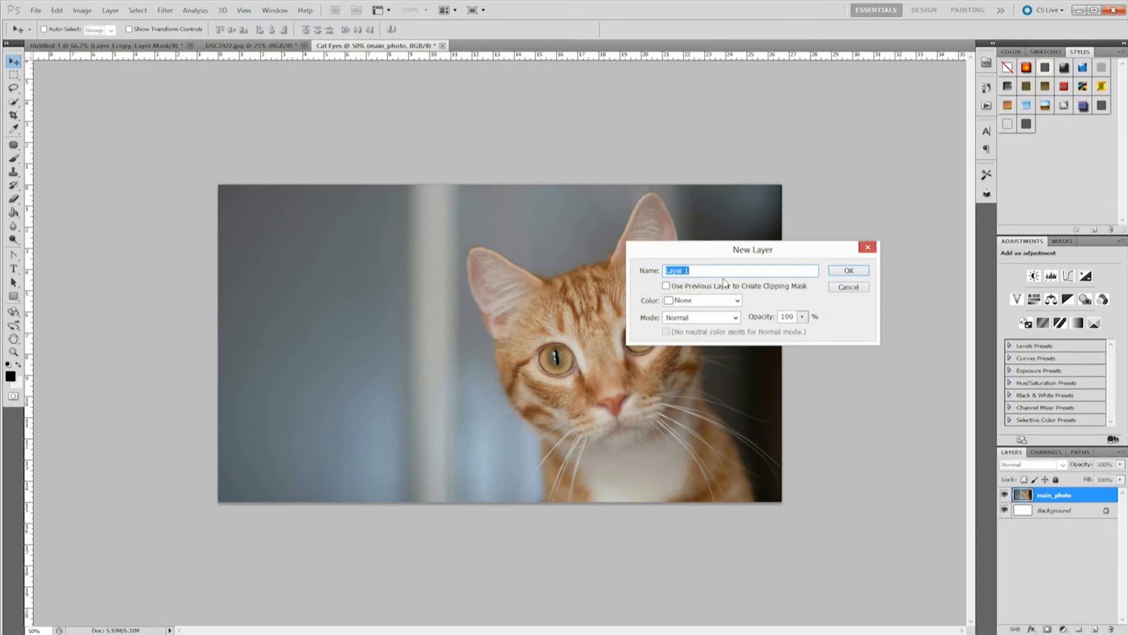
type("Green Eyes")
key("Return")
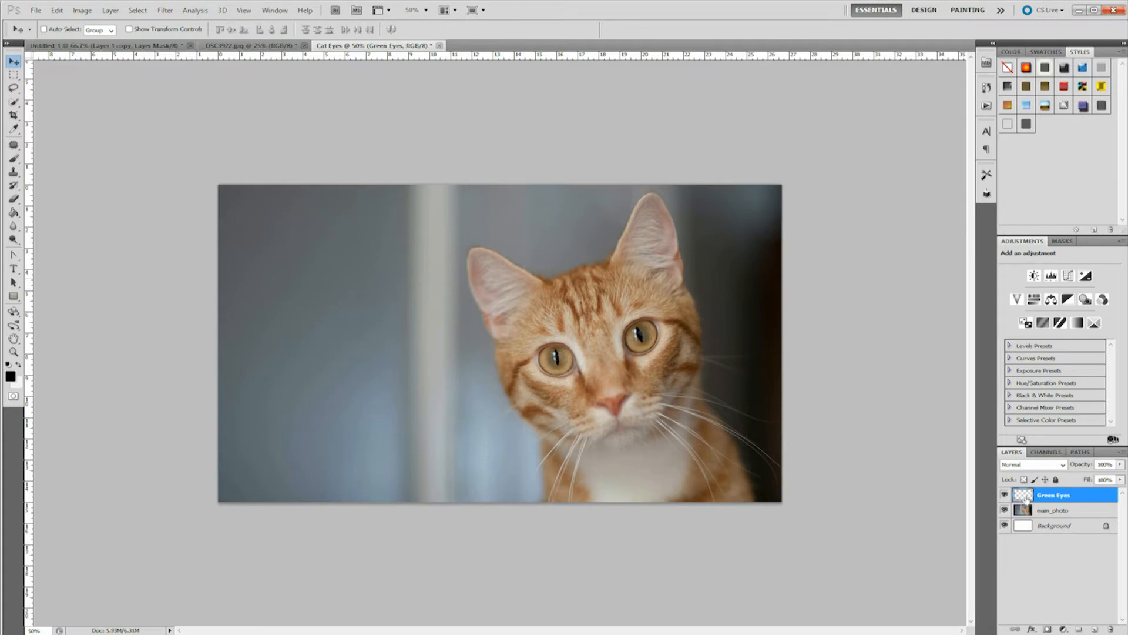
Step: Copy the entire main_photo image into the Green Eyes layer
left_click(1061, 510)
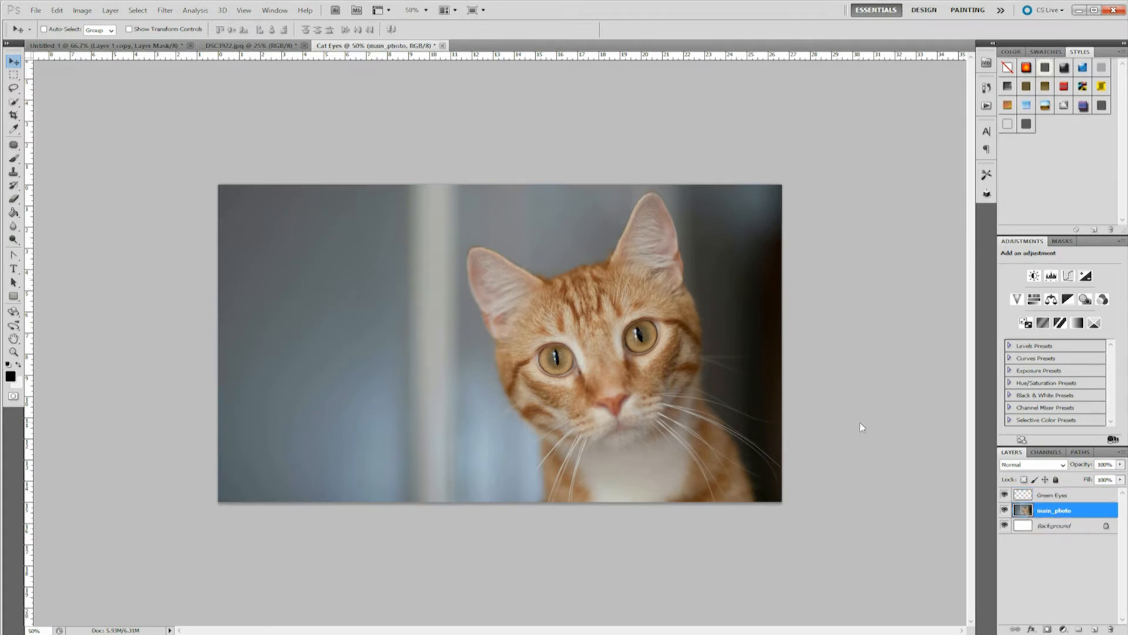
key("ctrl+a")
left_click(1057, 497)
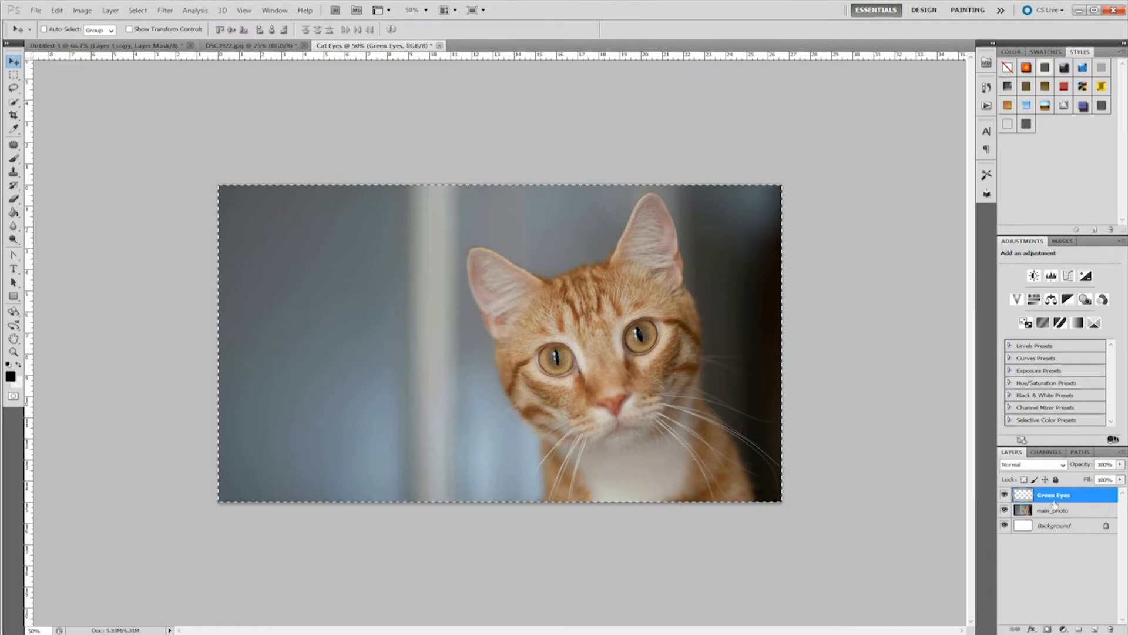
key("ctrl+alt+shift+e")
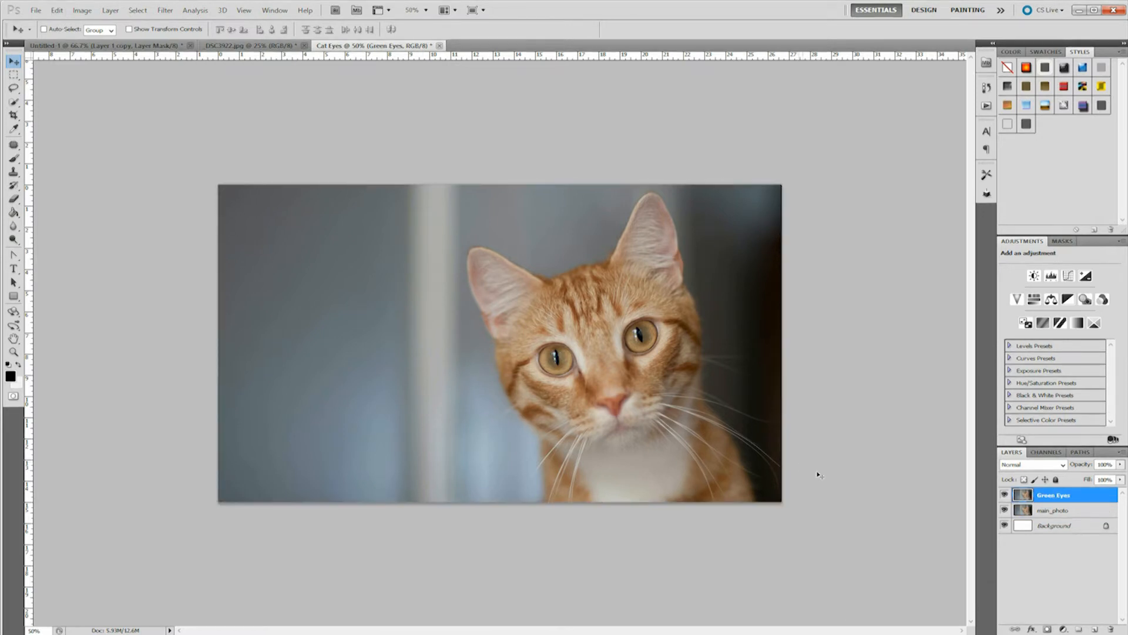
Step: Check the two photo layers by hiding and showing them, and add a layer mask to Green Eyes
left_click(1005, 511)
left_click(1005, 495)
left_click(1004, 495)
left_click(1004, 510)
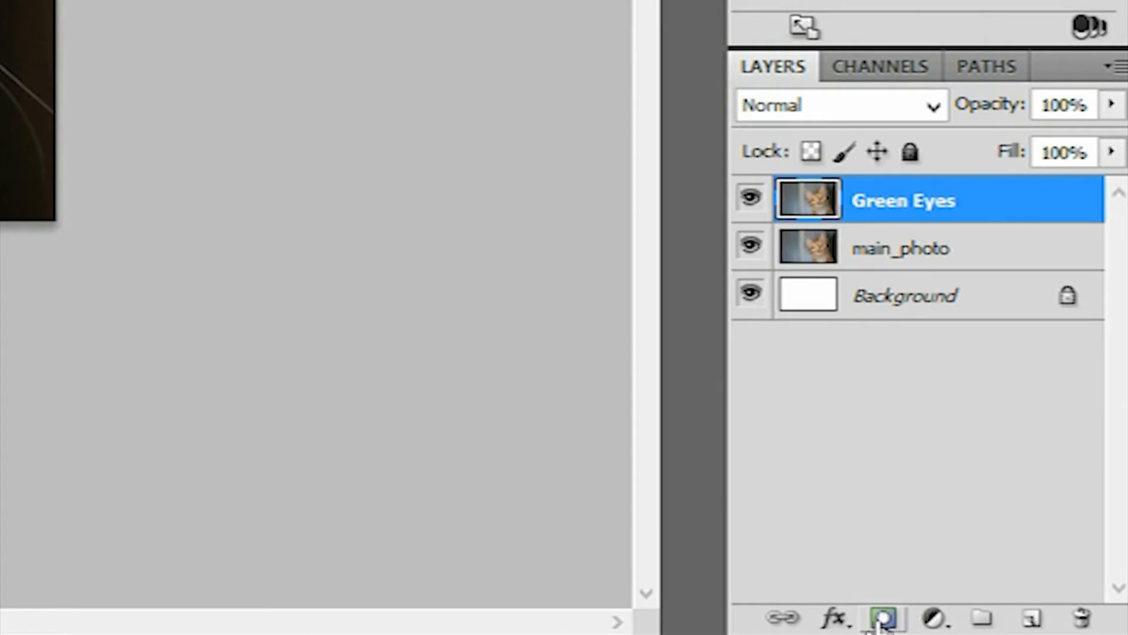
left_click(879, 624)
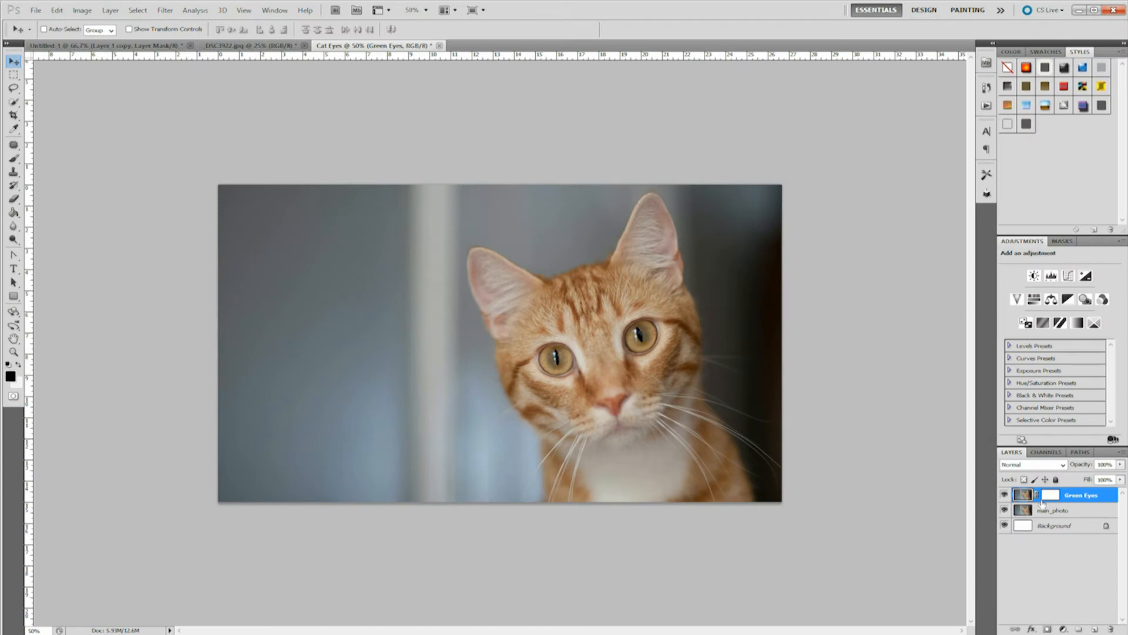
Step: Add a Color Overlay effect to the Green Eyes layer with the Soft Light blend mode
right_click(1024, 499)
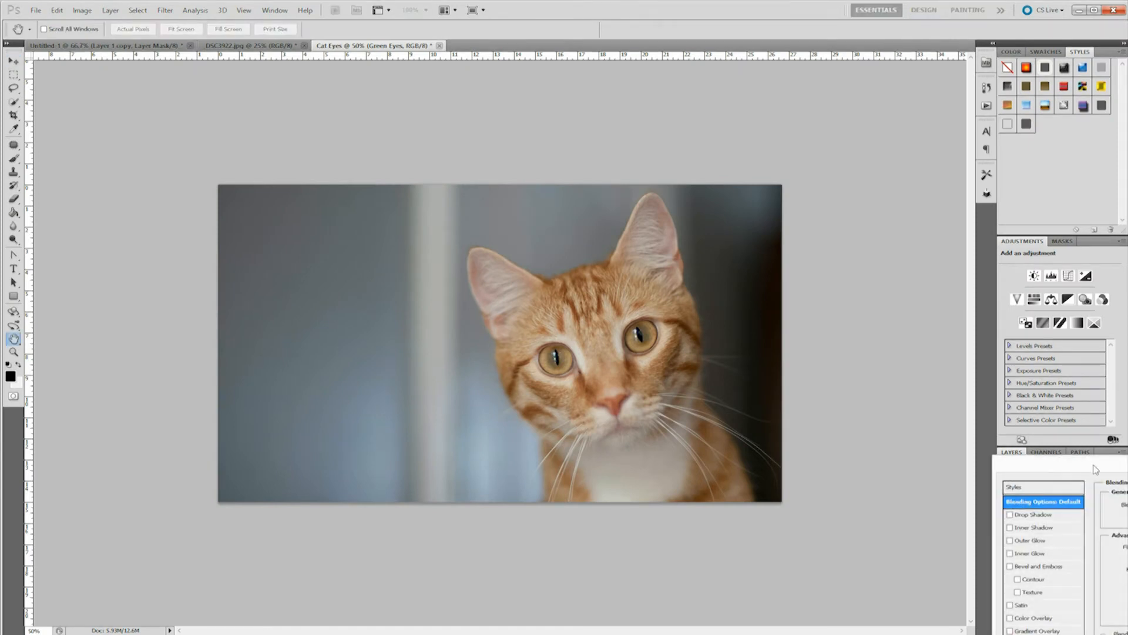
left_click(1027, 500)
left_click_drag(611, 305, 425, 283)
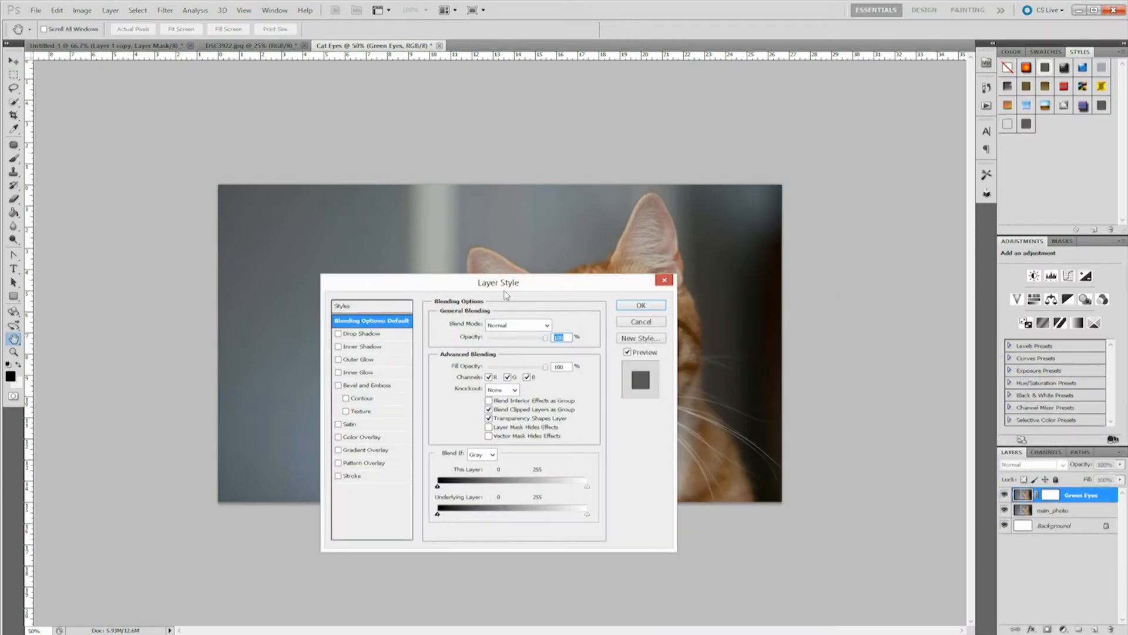
left_click_drag(556, 285, 361, 311)
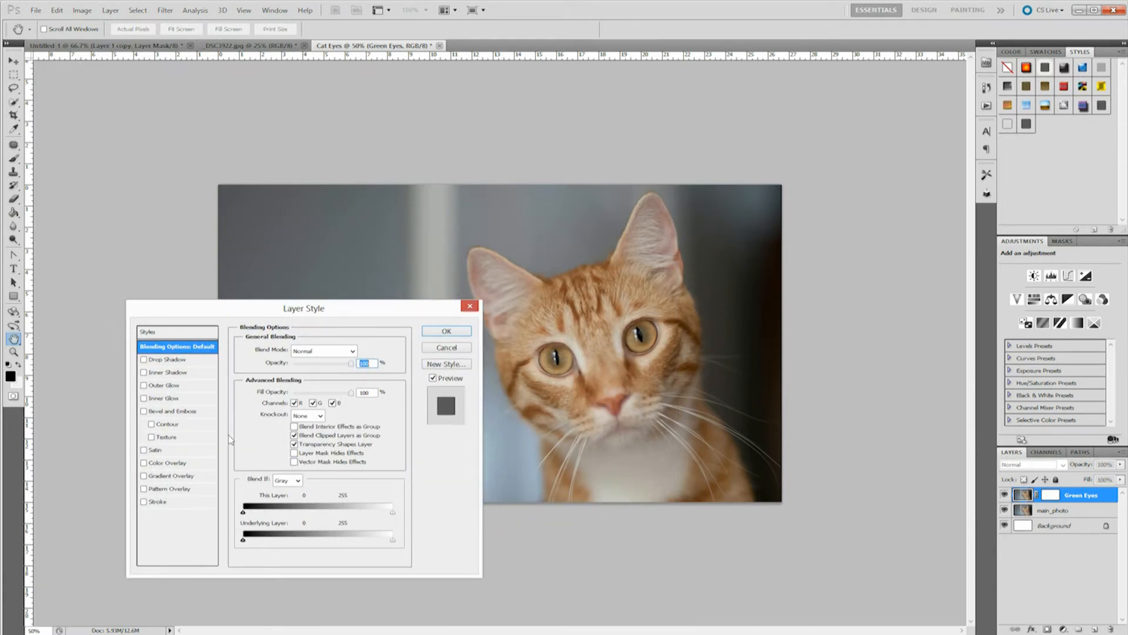
left_click(144, 463)
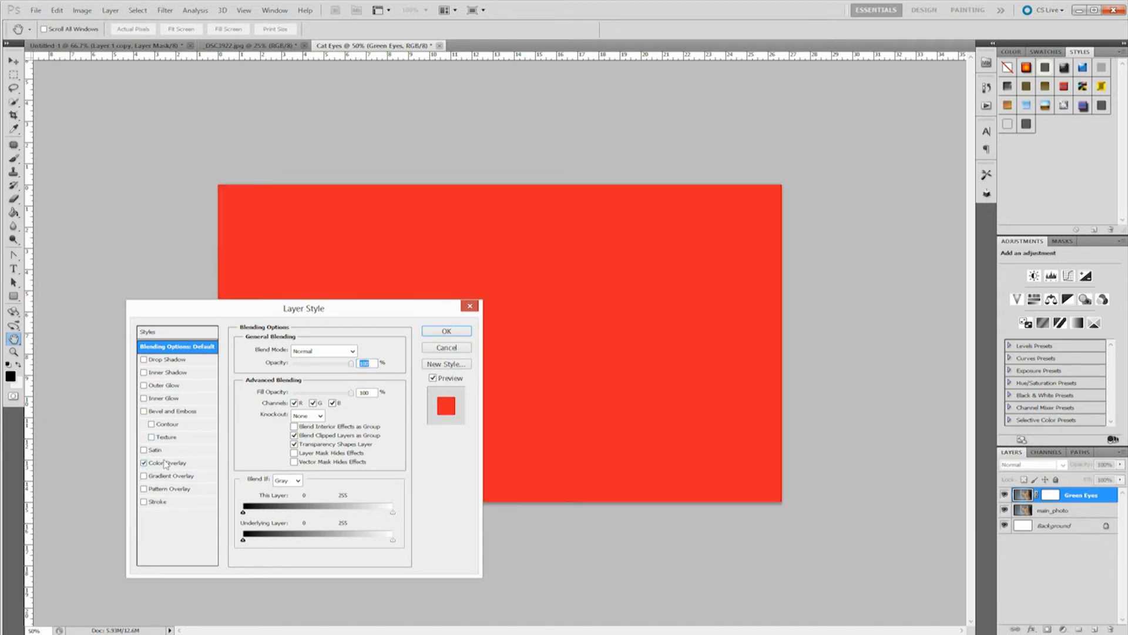
left_click(167, 463)
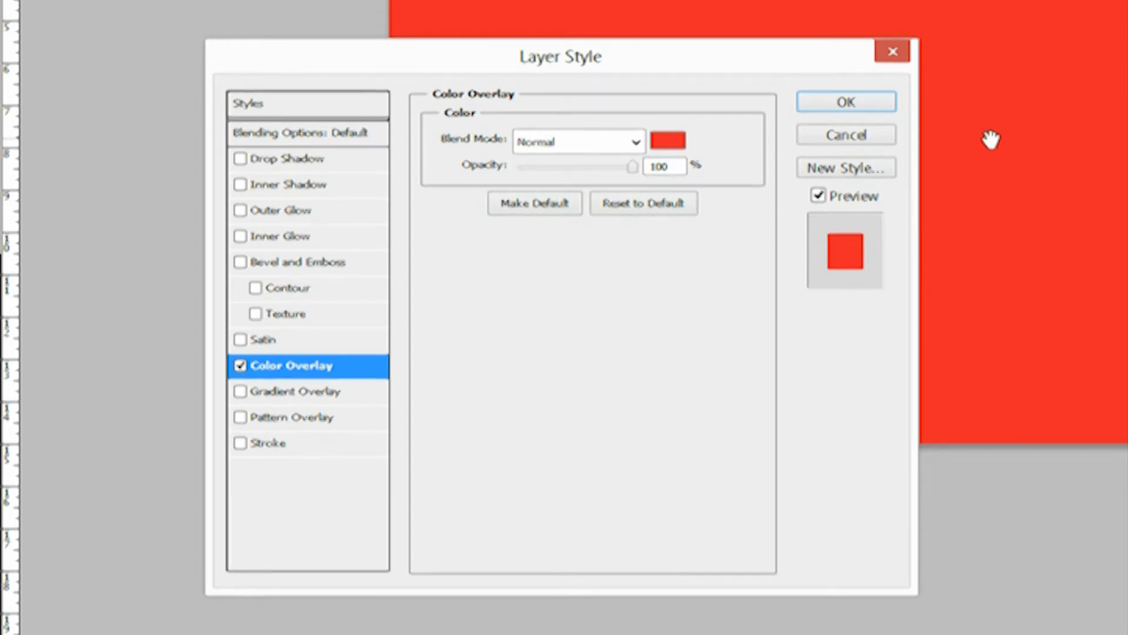
left_click(636, 141)
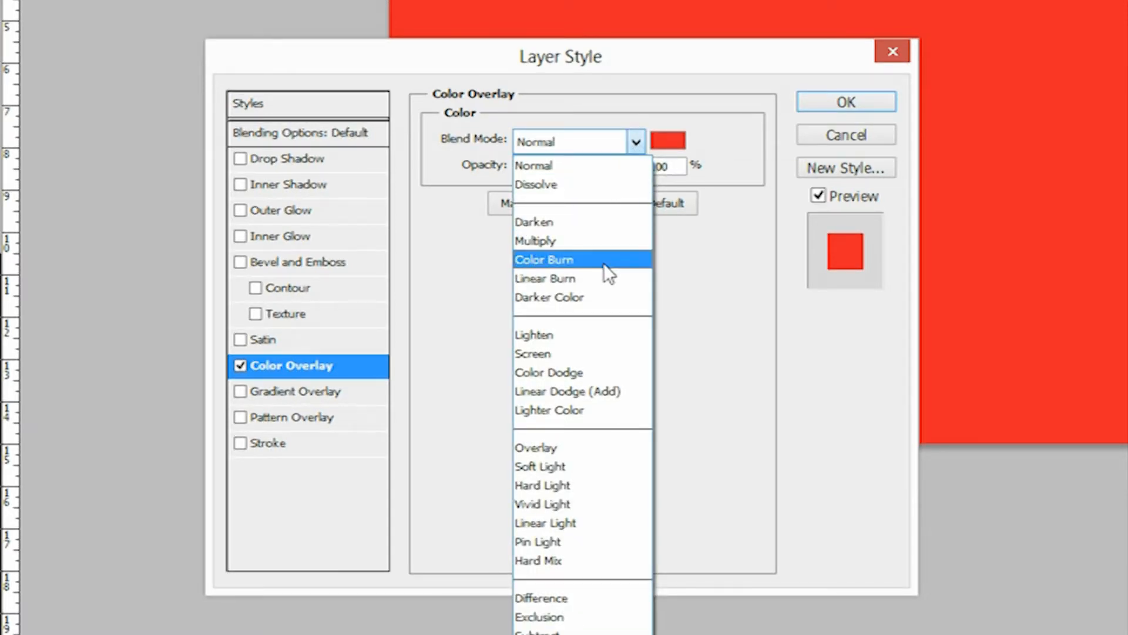
left_click(584, 467)
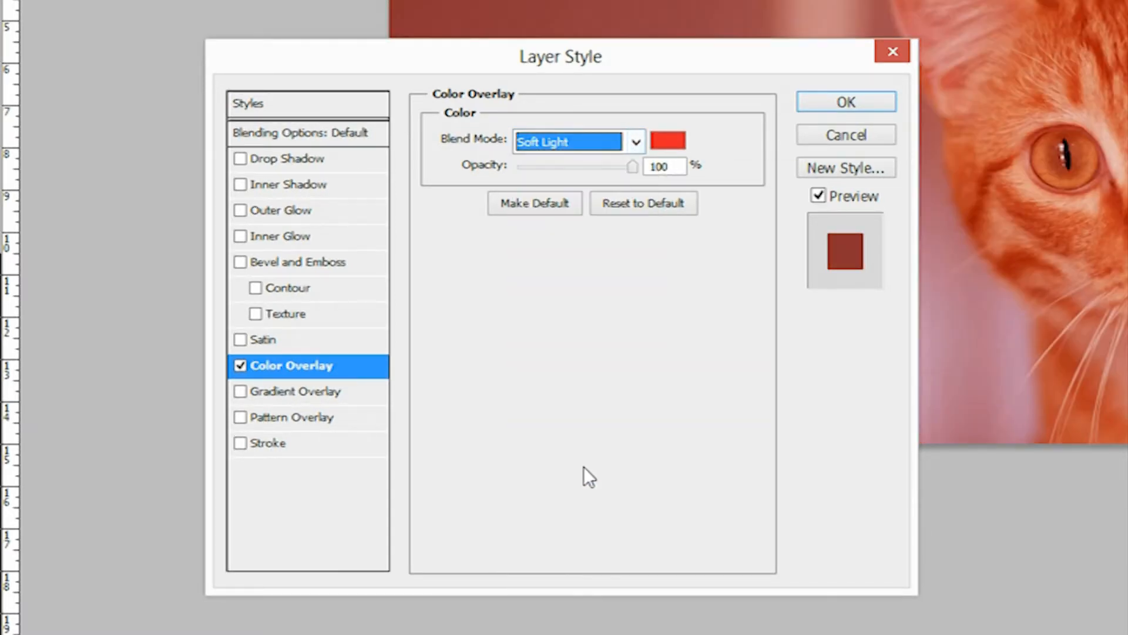
Step: Set the overlay colour to a bright green with a hue of about 128° and apply the layer style
left_click_drag(724, 51, 571, 409)
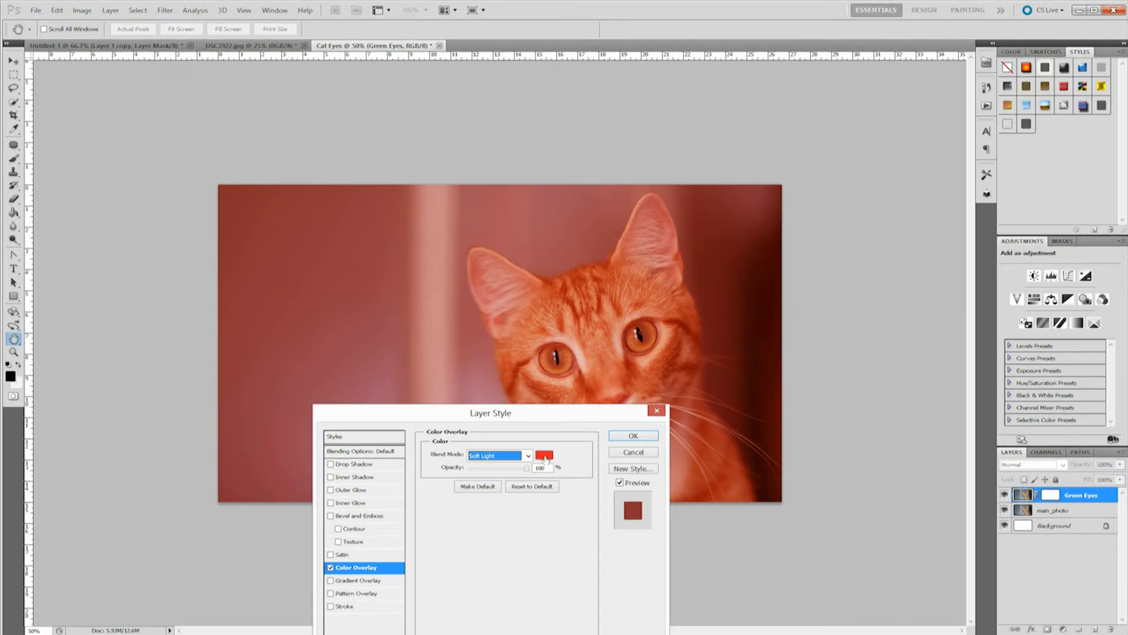
left_click(545, 457)
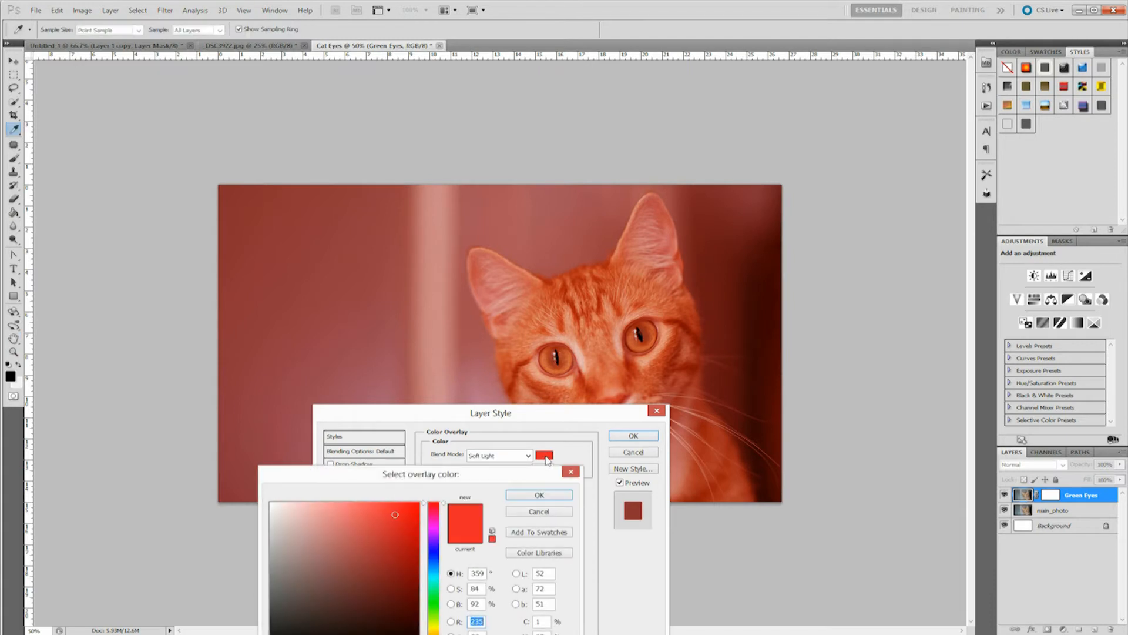
left_click(435, 601)
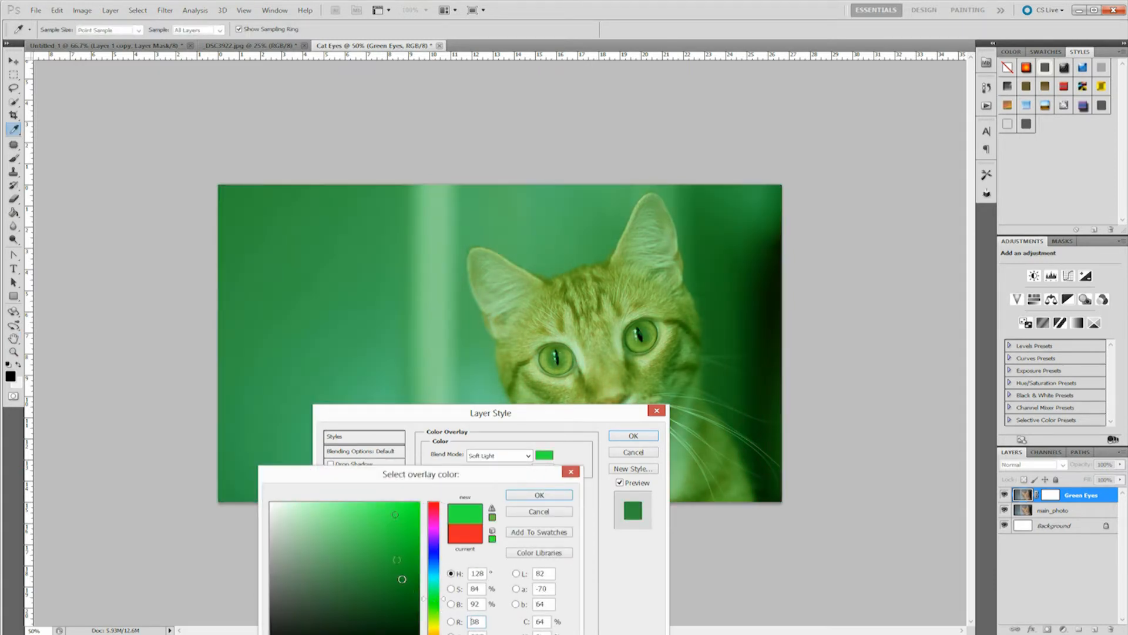
left_click(539, 495)
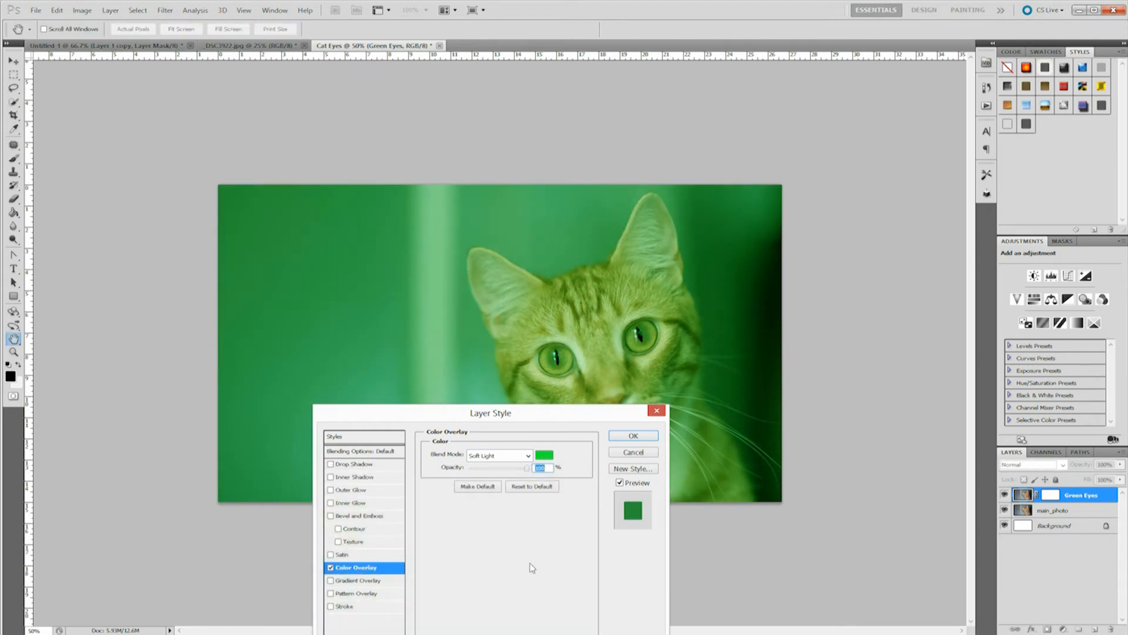
left_click(631, 438)
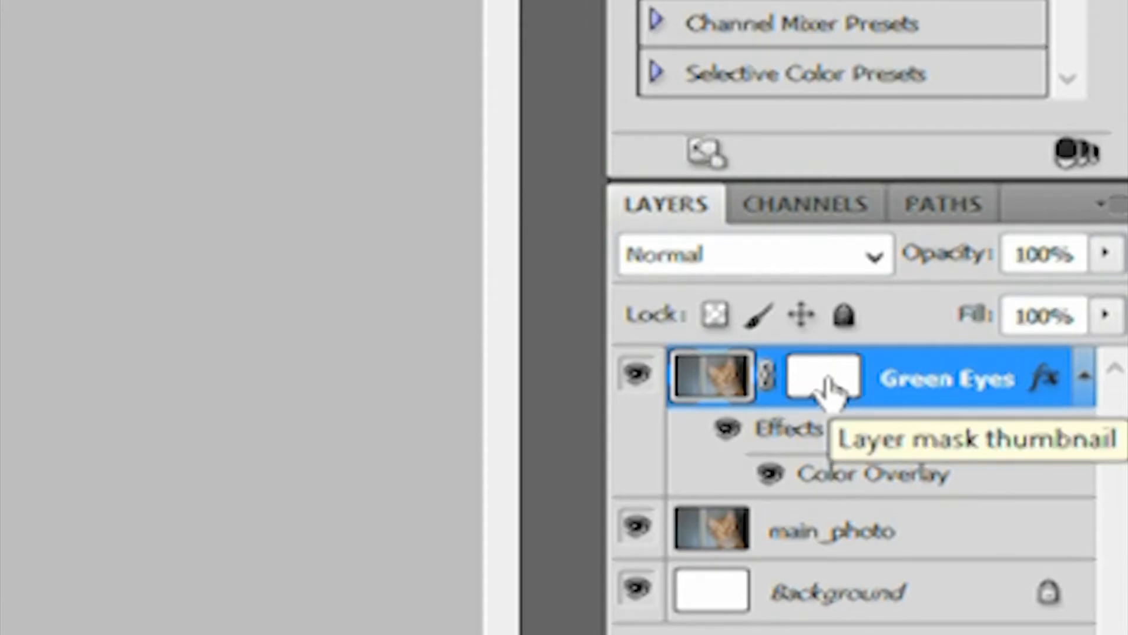
Step: Target the Green Eyes layer mask and set up the Eraser with a round brush of about 400 px at 100% hardness
left_click(830, 390)
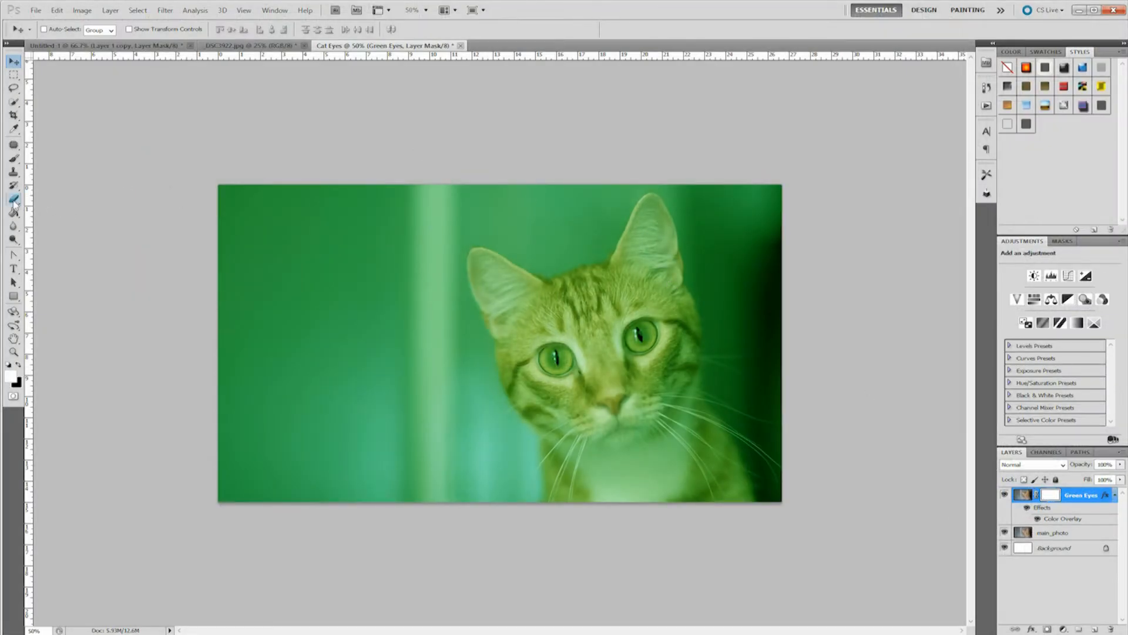
left_click(15, 200)
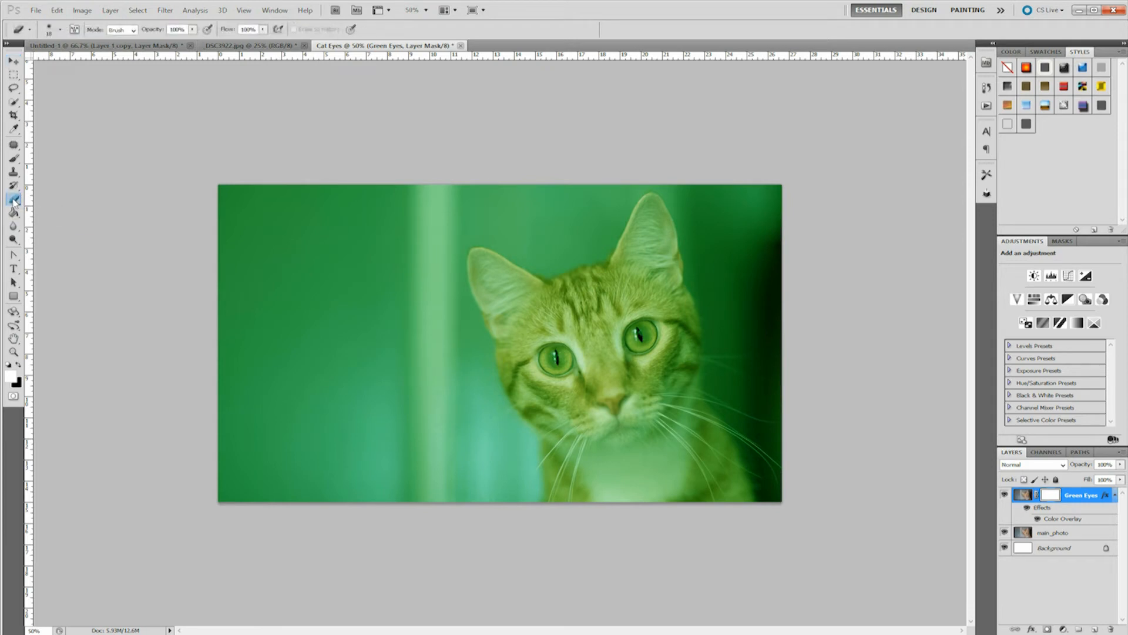
left_click(41, 198)
right_click(19, 202)
left_click(62, 200)
left_click(61, 30)
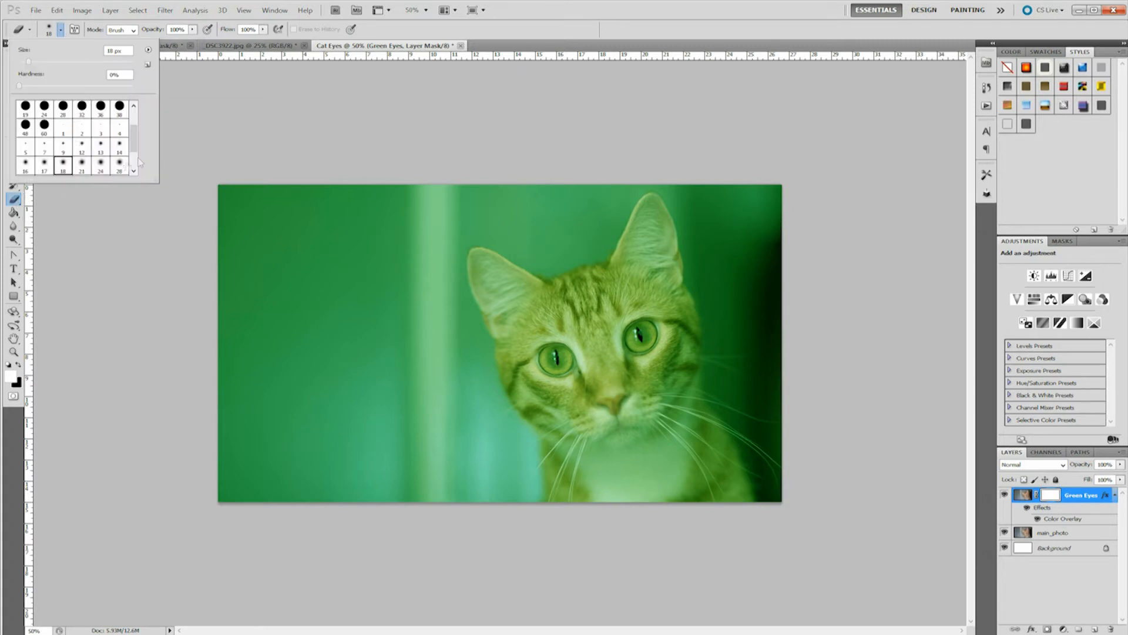
left_click(44, 128)
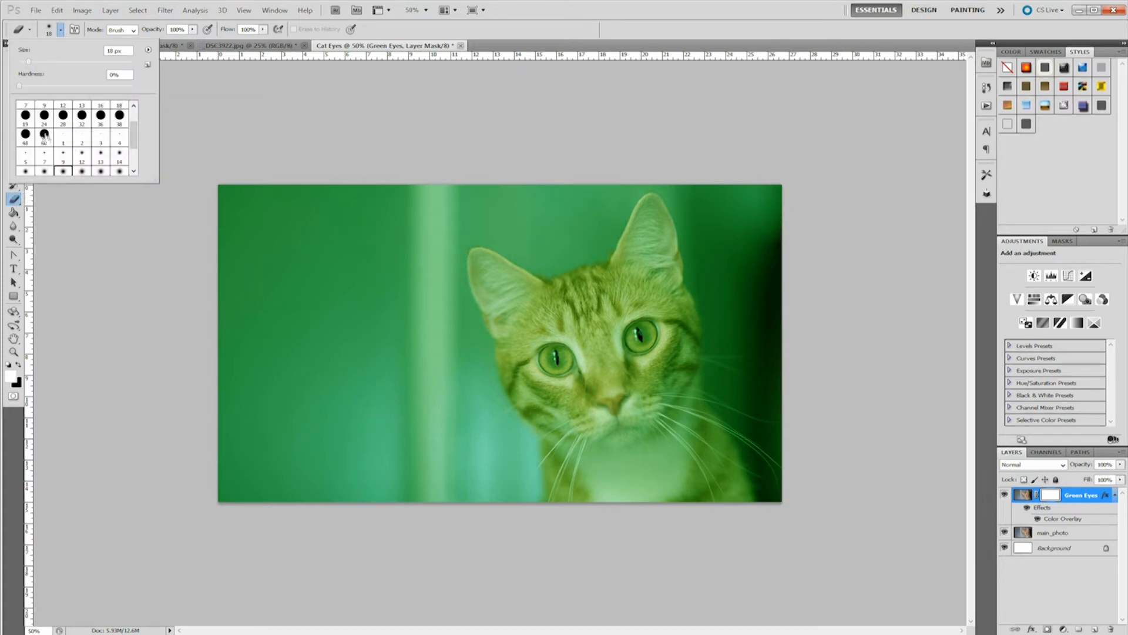
left_click_drag(73, 61, 96, 61)
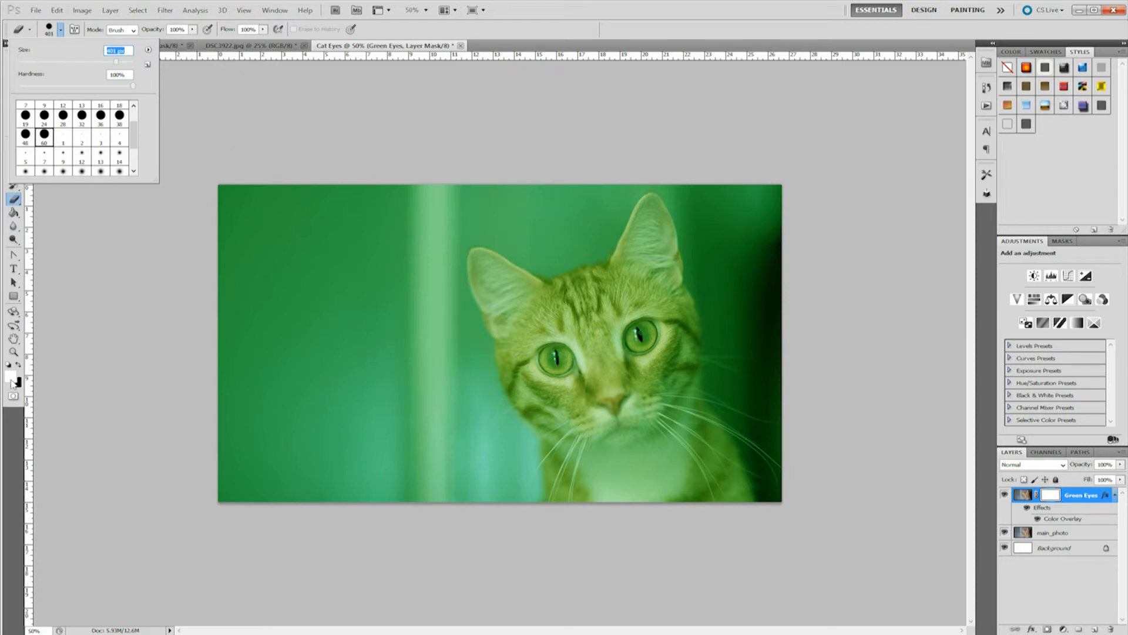
left_click(252, 100)
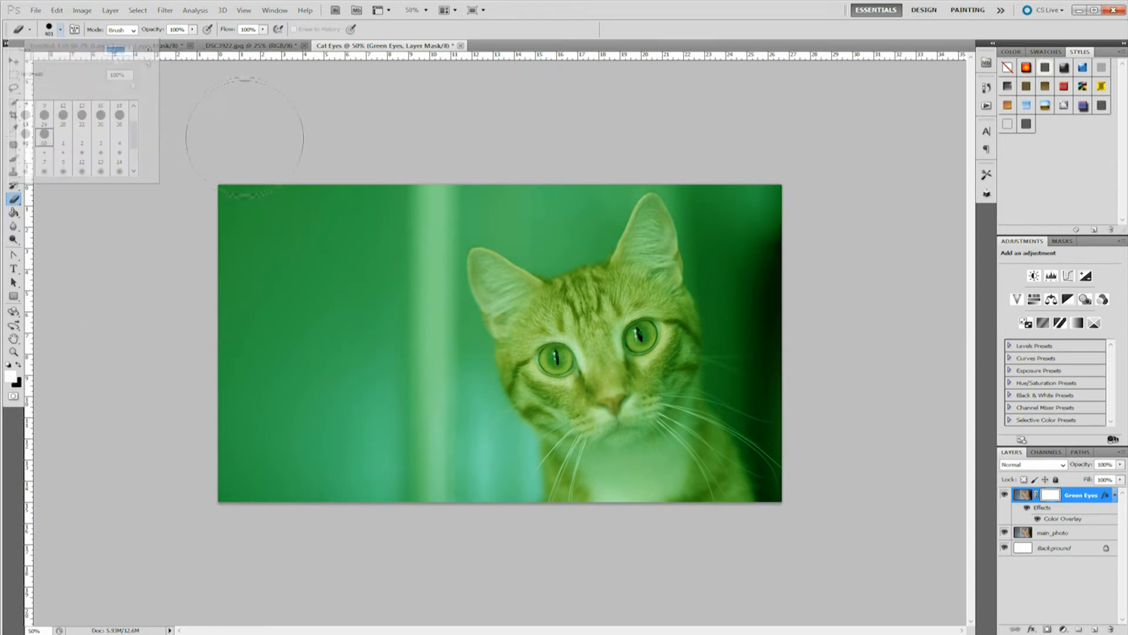
Step: Erase the green tint on the mask from the background and most of the cat, leaving a band across the eyes
mouse_move(252, 101)
left_mouse_down()
mouse_move(249, 497)
mouse_move(297, 113)
mouse_move(323, 499)
mouse_move(347, 88)
mouse_move(423, 417)
left_mouse_up()
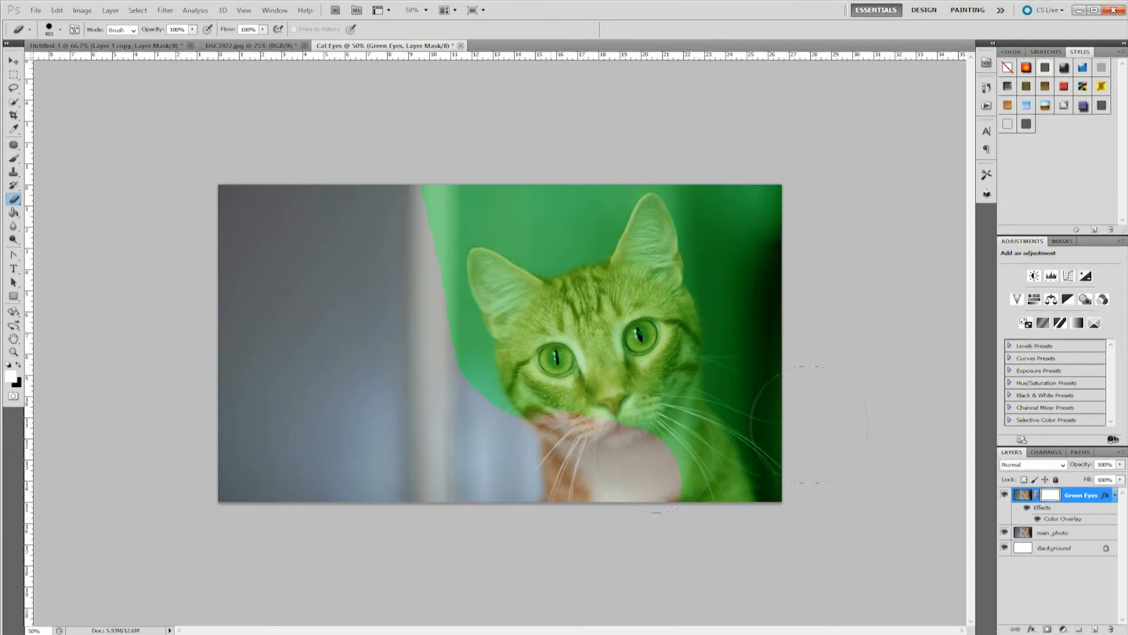
mouse_move(810, 411)
left_mouse_down()
mouse_move(770, 460)
mouse_move(744, 454)
mouse_move(761, 442)
mouse_move(739, 308)
mouse_move(743, 176)
mouse_move(654, 205)
mouse_move(490, 195)
left_mouse_up()
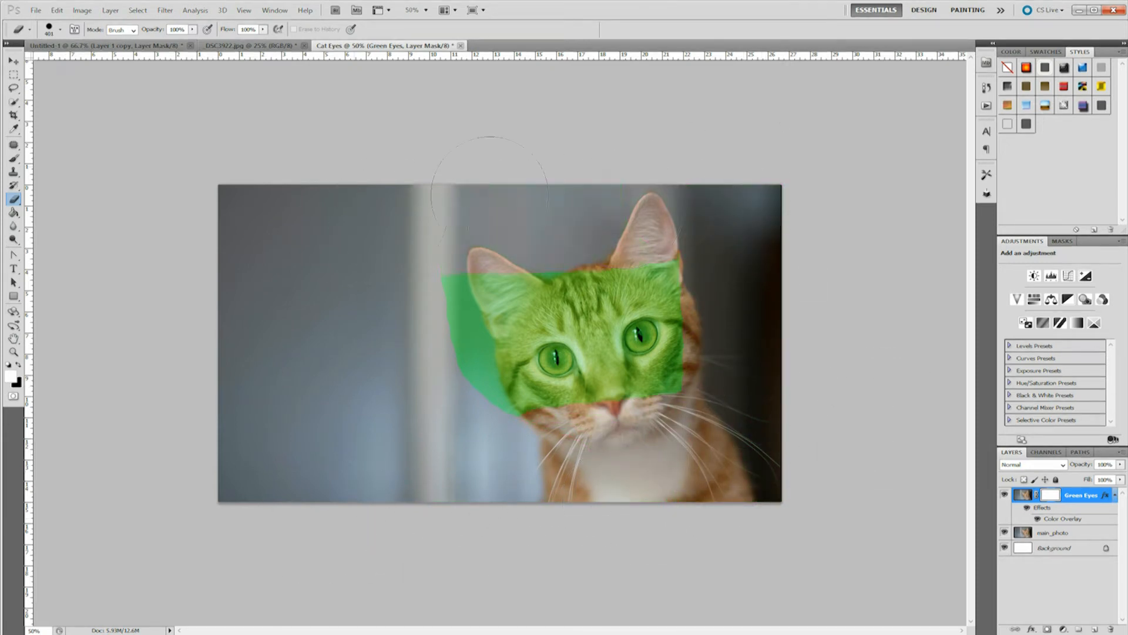
mouse_move(455, 297)
left_mouse_down()
mouse_move(464, 417)
mouse_move(526, 452)
mouse_move(620, 438)
mouse_move(726, 376)
mouse_move(731, 297)
mouse_move(708, 224)
mouse_move(564, 247)
left_mouse_up()
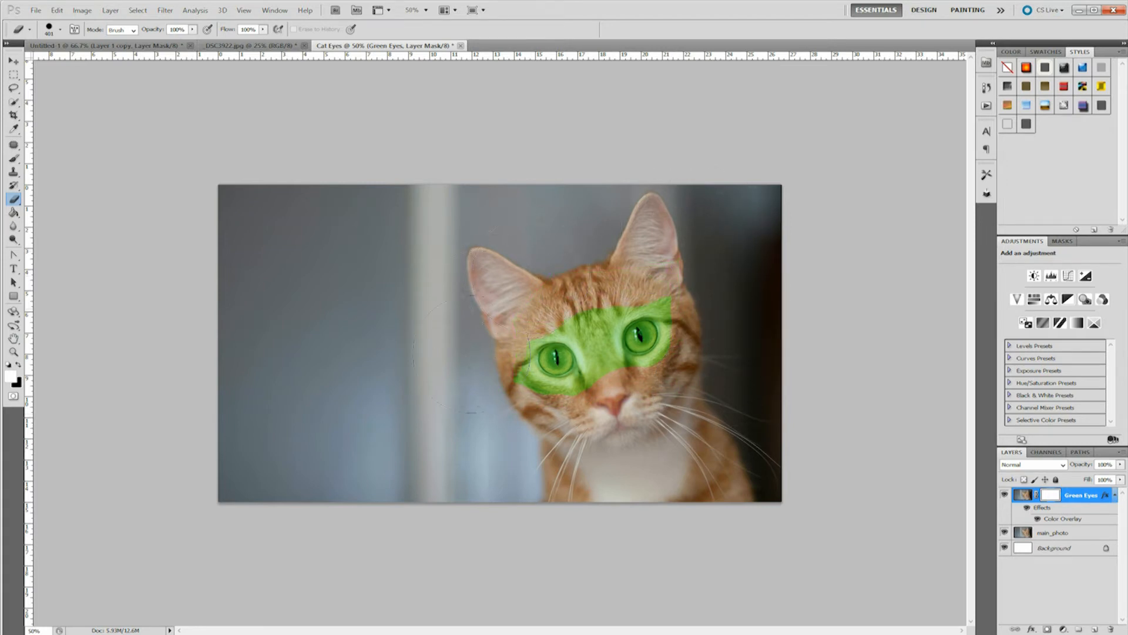
Step: Erase the green tint between the eyes and around the eye on the image's right side with a hard 60 px brush
left_click(60, 29)
left_click(45, 120)
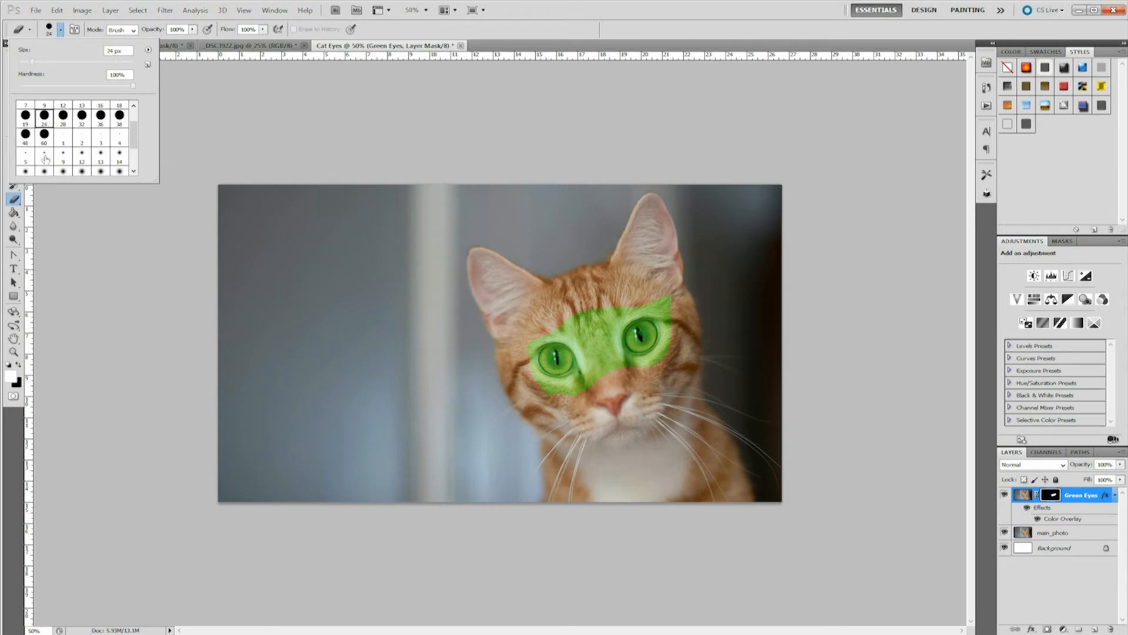
left_click(44, 134)
key("Return")
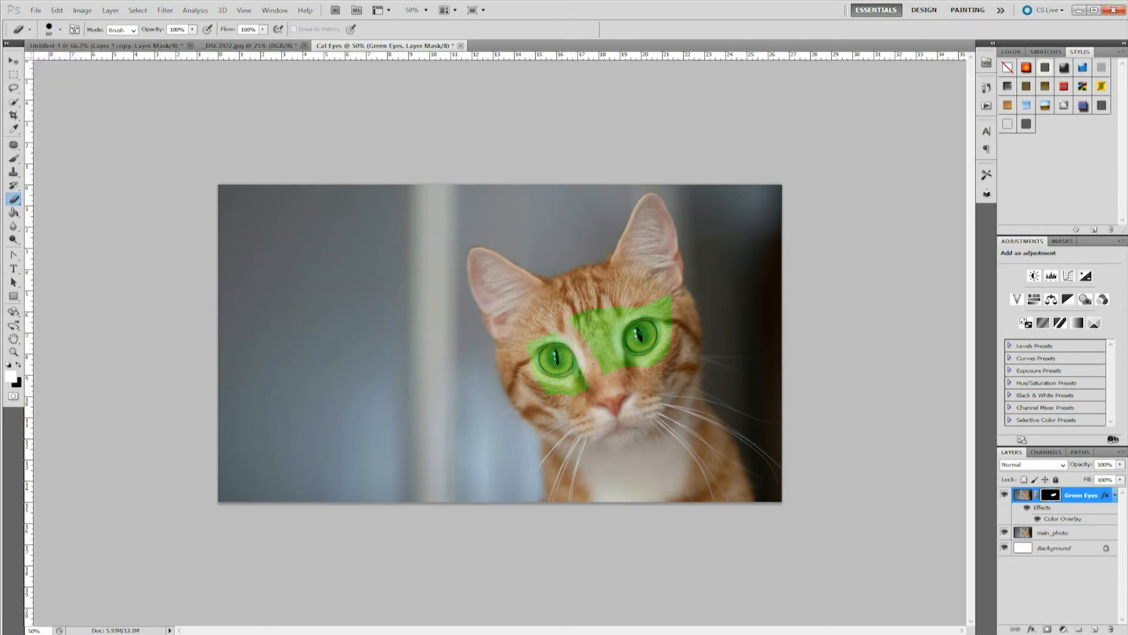
left_click(587, 318)
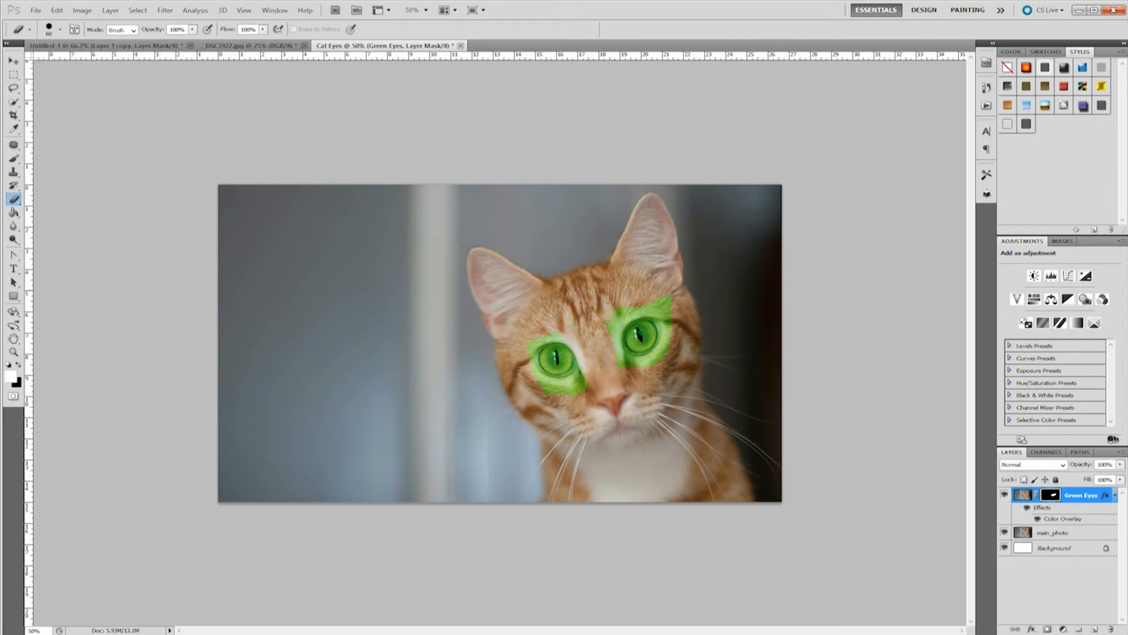
left_click(667, 321)
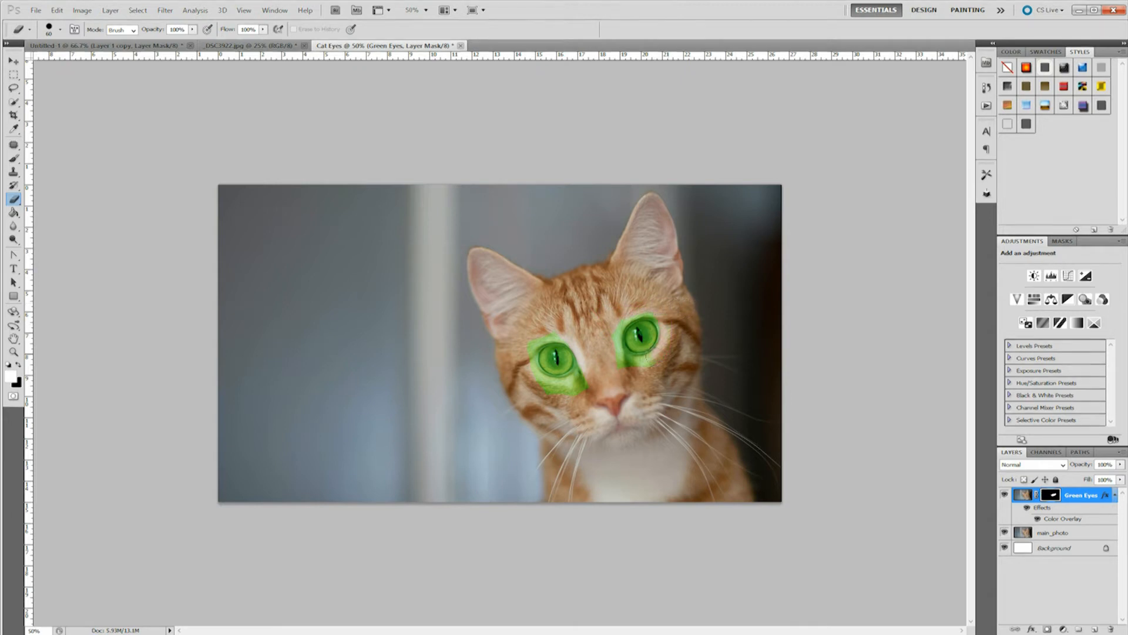
left_click(626, 361)
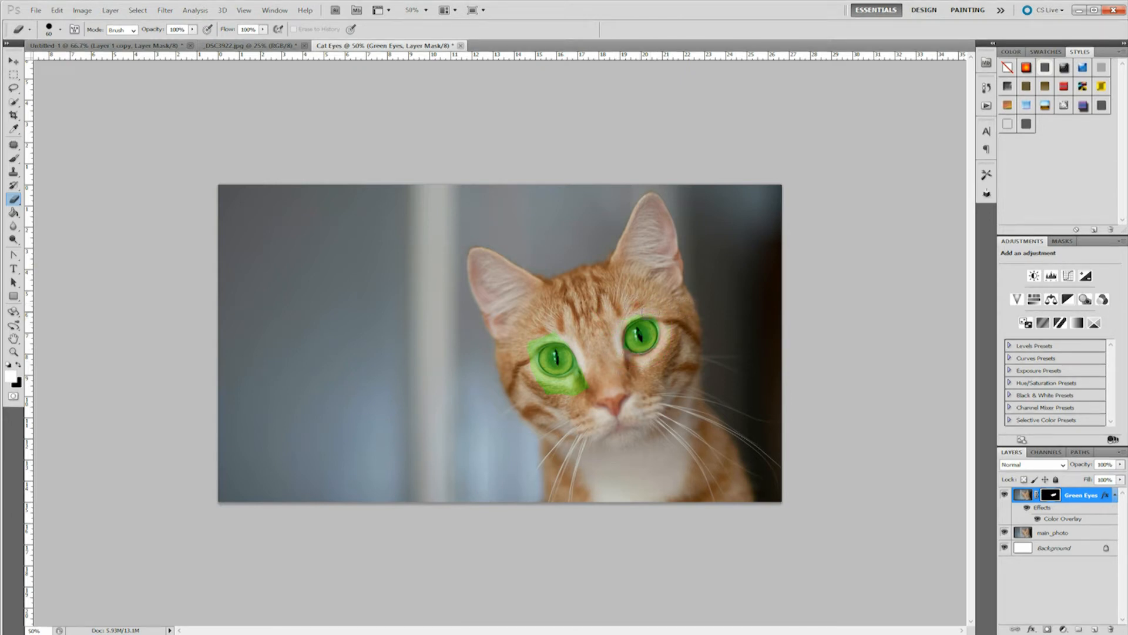
Step: Erase the leftover green tint around and below the eye on the image's left side on the Green Eyes mask
left_click(634, 323)
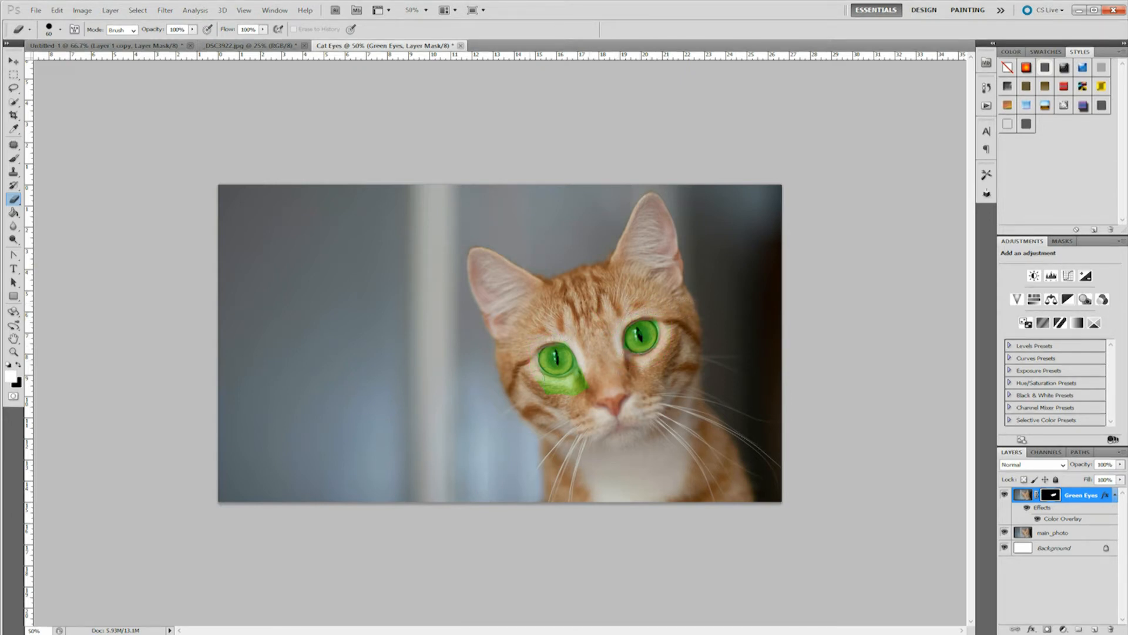
left_click_drag(583, 385, 549, 392)
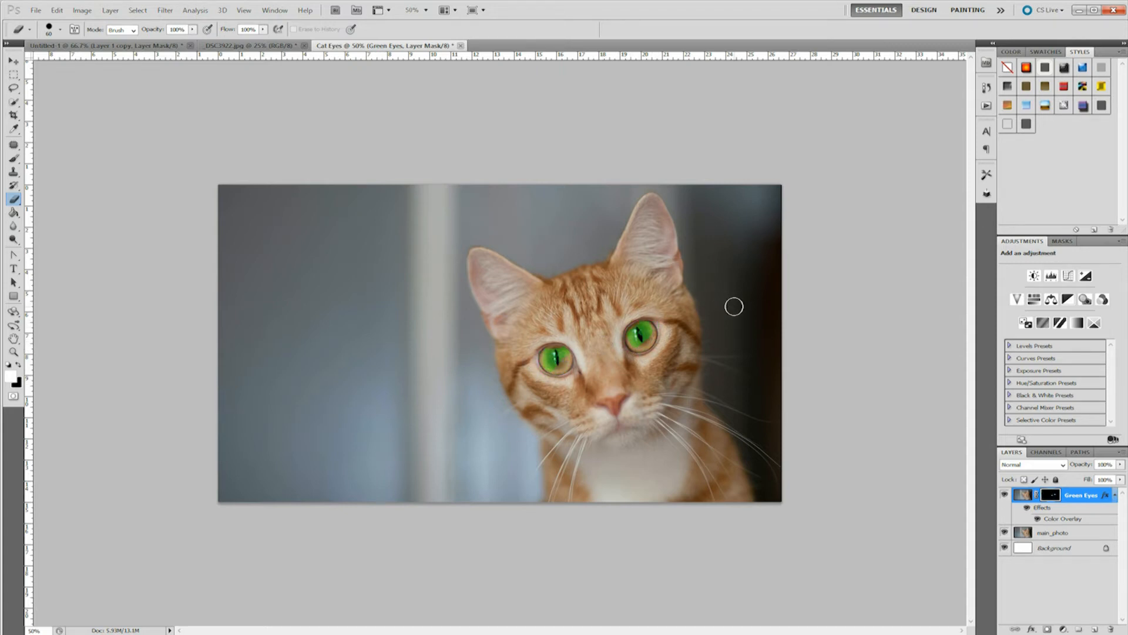
Step: Swap the foreground and background colours and set the Eraser to a soft 28 px brush with 0% hardness
key("ctrl+plus")
key("ctrl+plus")
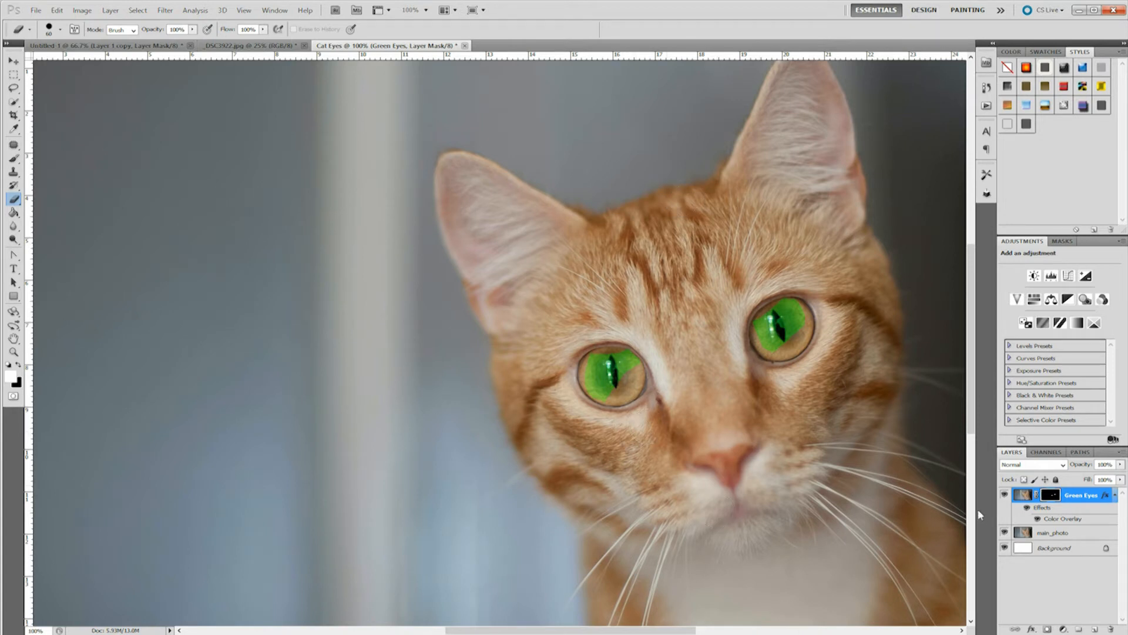
left_click(18, 365)
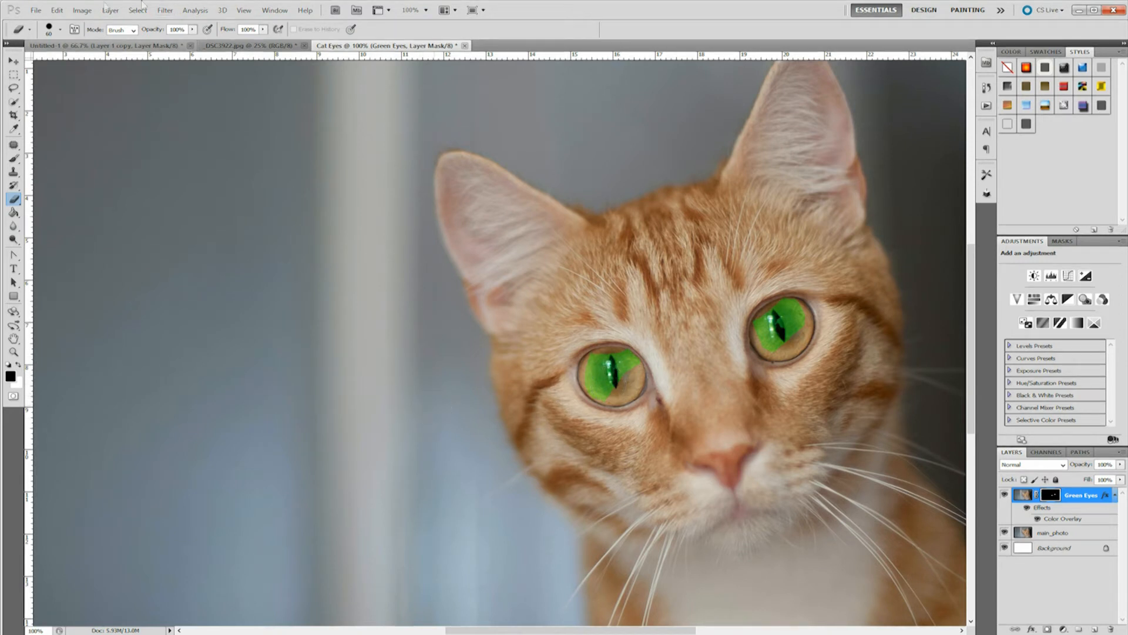
left_click(61, 29)
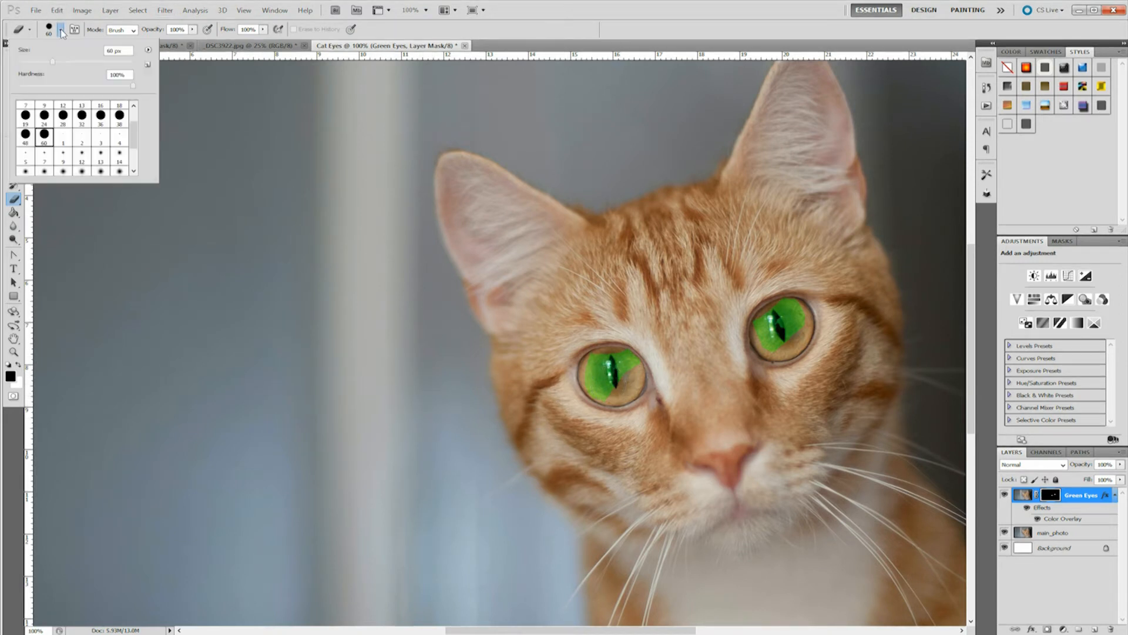
left_click(64, 154)
scroll(69, 157, "down", 1)
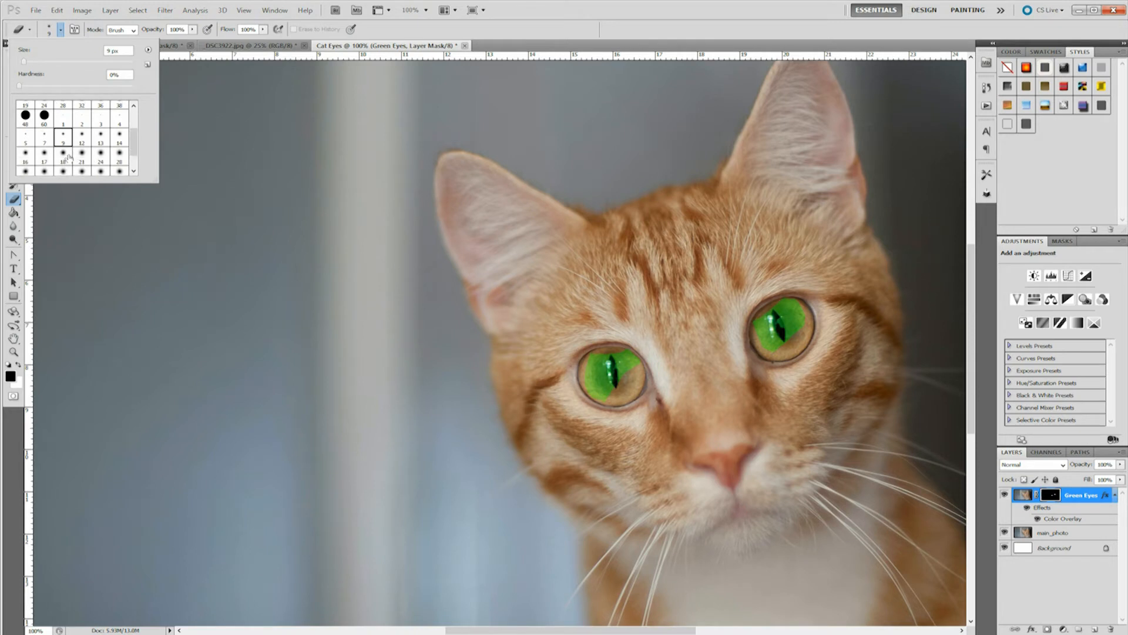
left_click(115, 156)
Step: Restore the green tint over the missing parts of both irises by painting on the Green Eyes mask
left_click(598, 395)
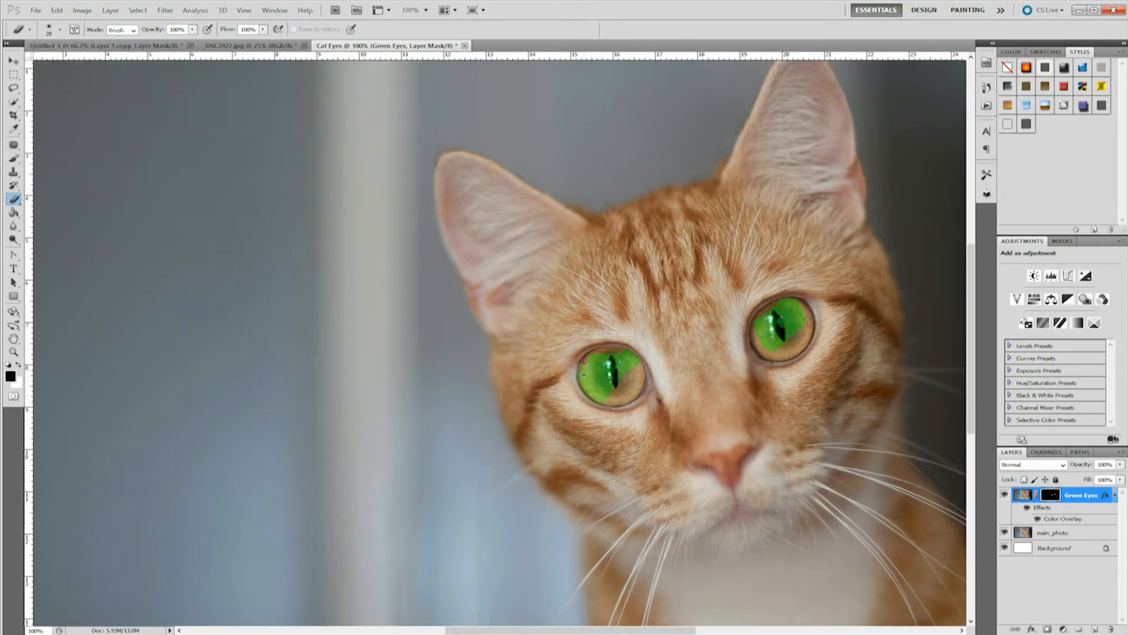
left_click(584, 361)
left_click(621, 351)
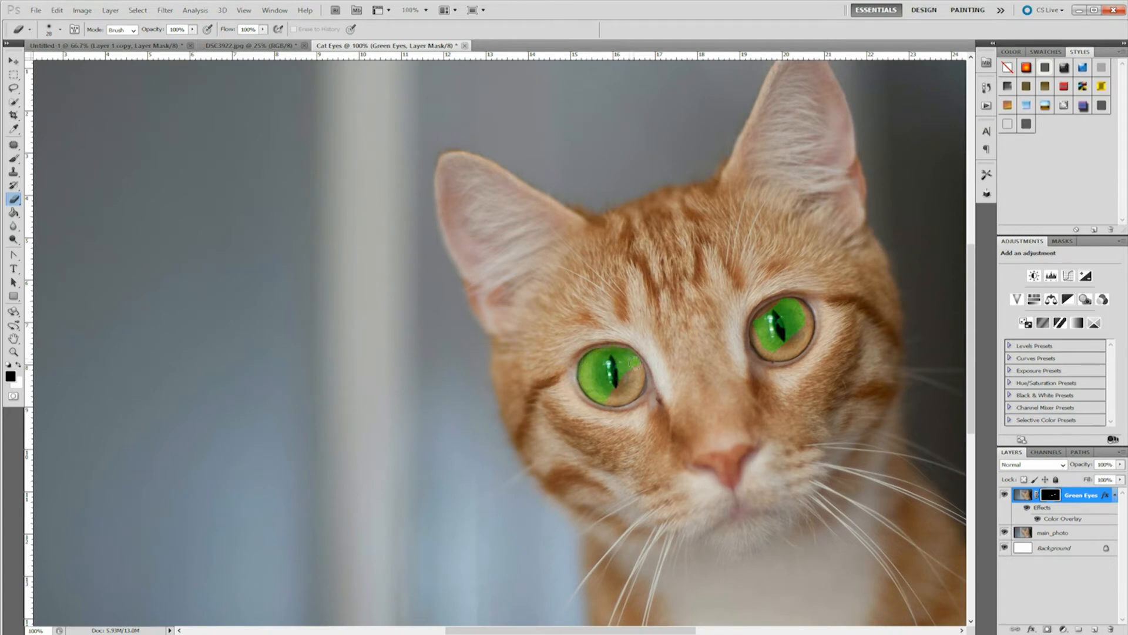
left_click_drag(635, 363, 636, 371)
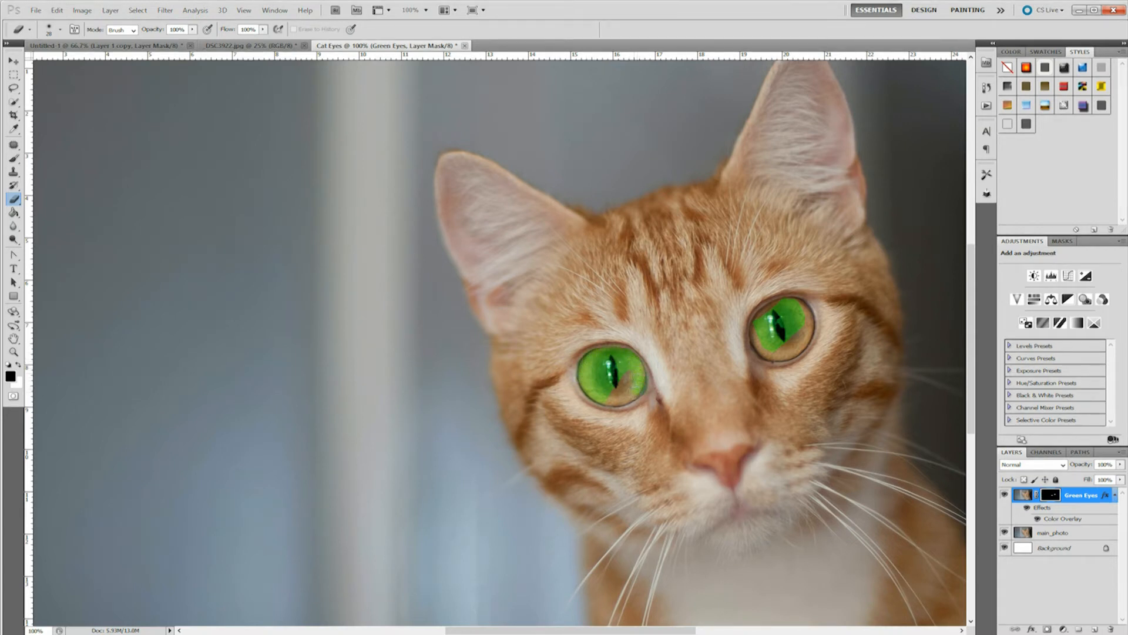
left_click_drag(607, 400, 619, 384)
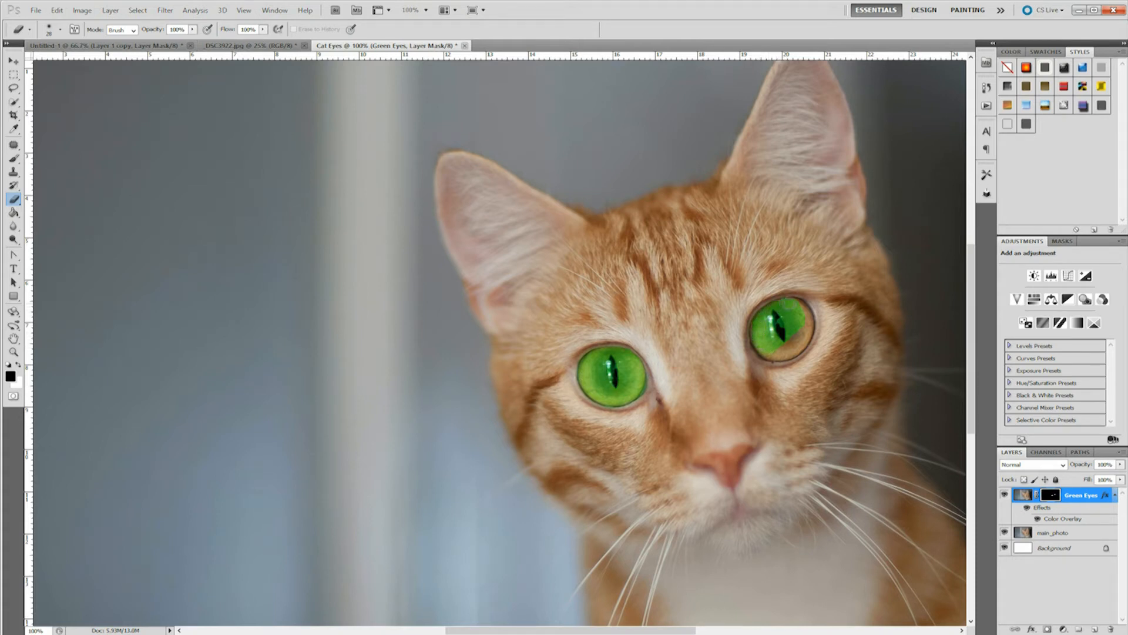
mouse_move(794, 304)
left_mouse_down()
mouse_move(804, 299)
mouse_move(809, 329)
mouse_move(799, 325)
left_mouse_up()
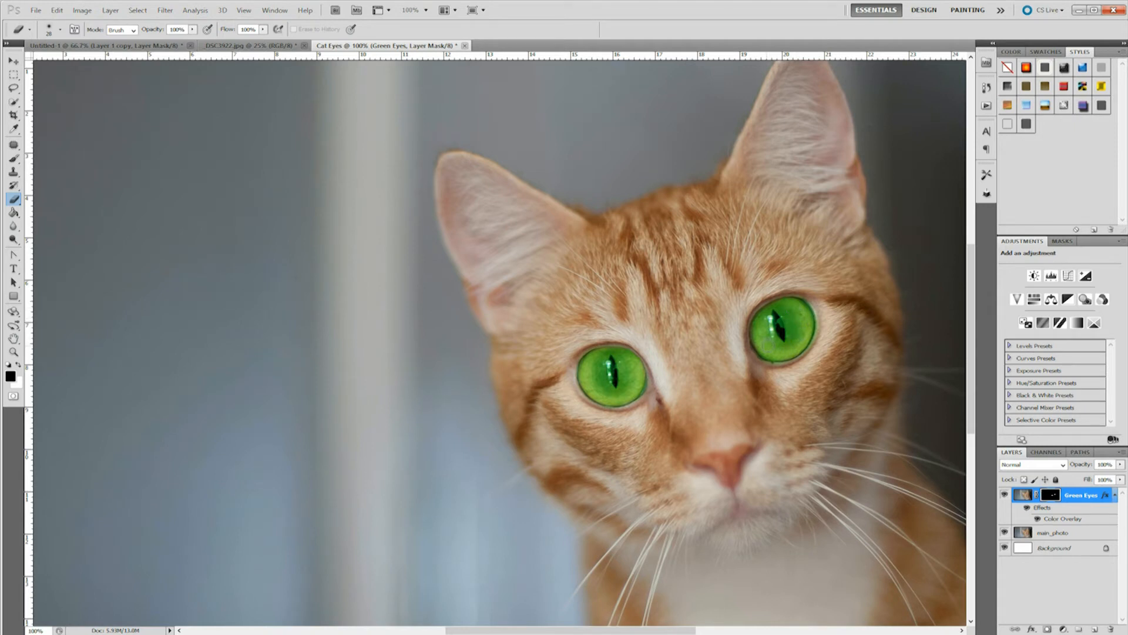
Step: Try to remove the small green speck below the eye on the image's right side with the Patch tool on main_photo
left_click(19, 365)
key("x")
left_click(1071, 534)
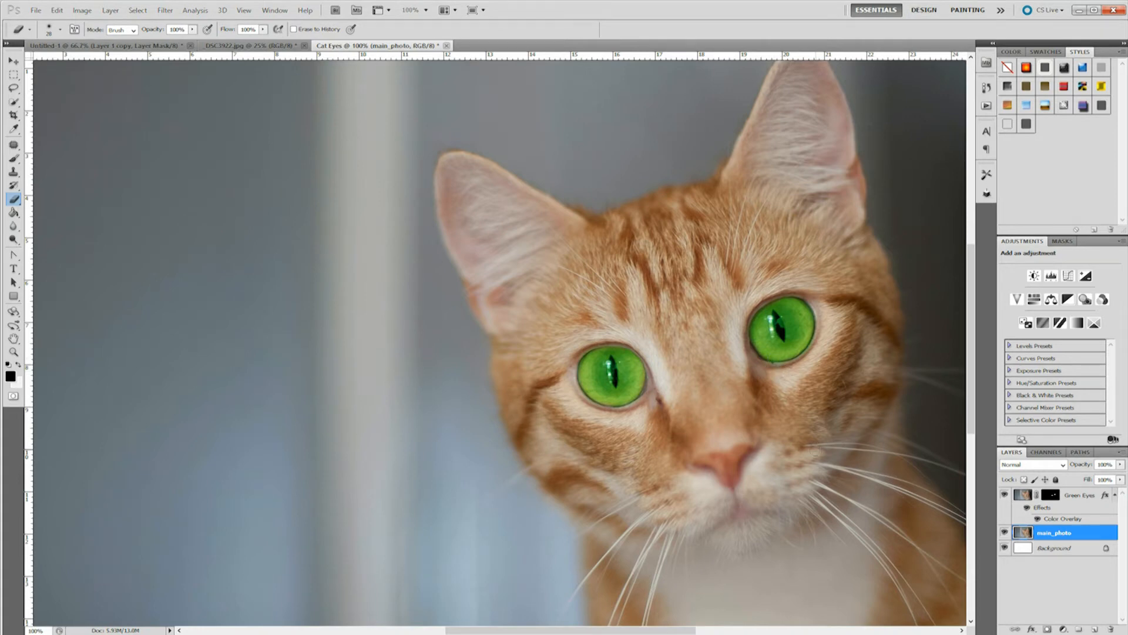
key("ctrl+plus")
key("ctrl+plus")
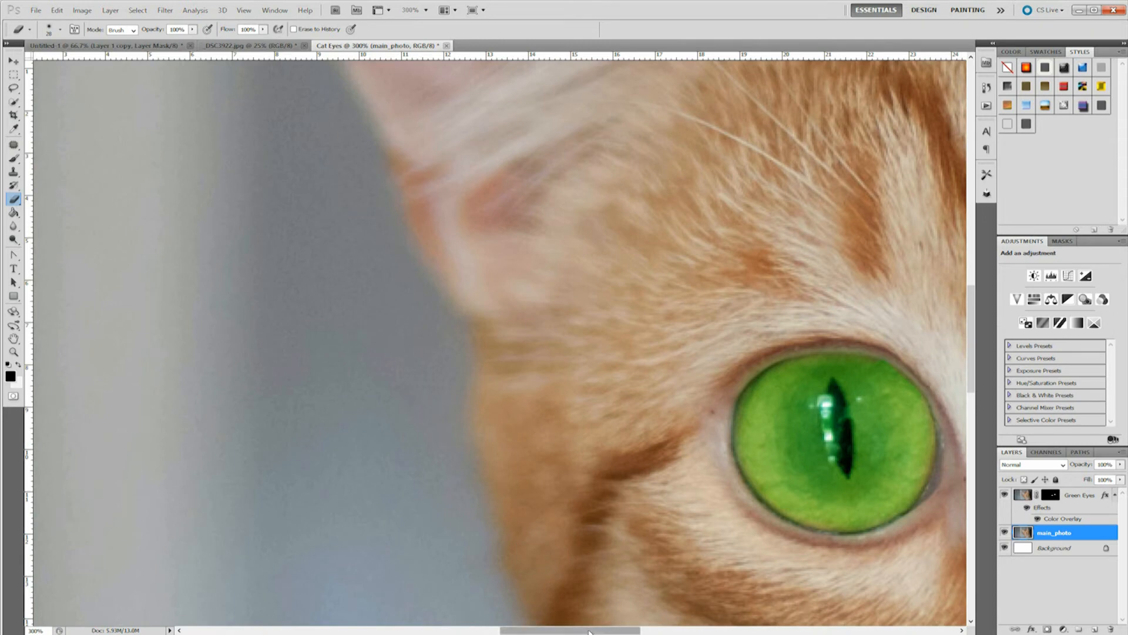
left_click_drag(592, 631, 688, 628)
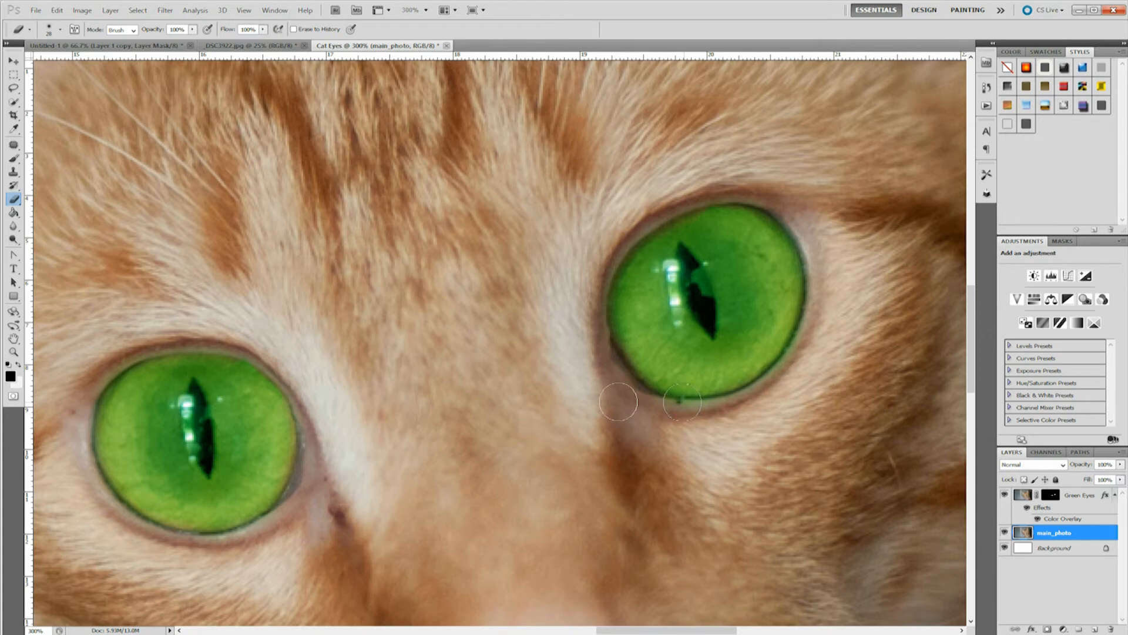
left_click(14, 146)
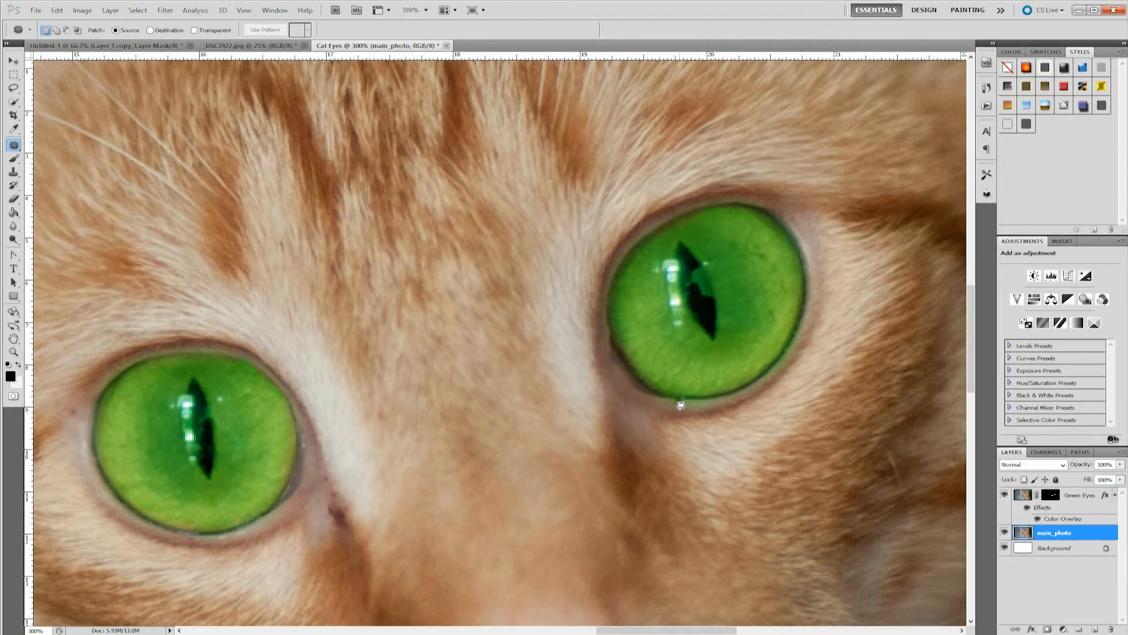
left_click_drag(675, 395, 681, 398)
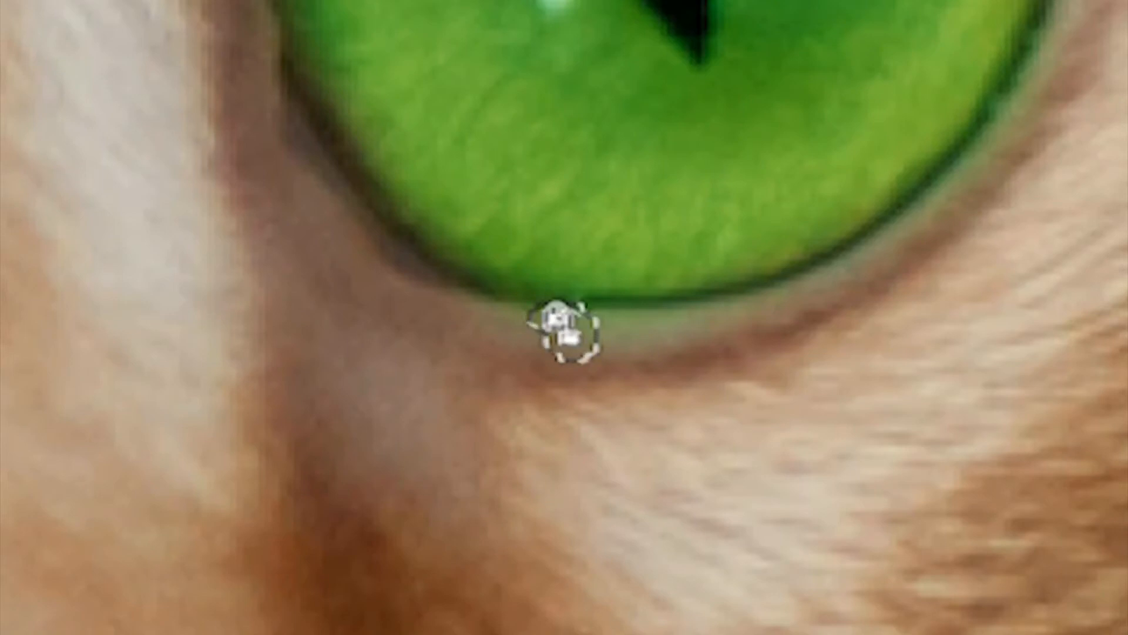
left_click_drag(565, 329, 689, 362)
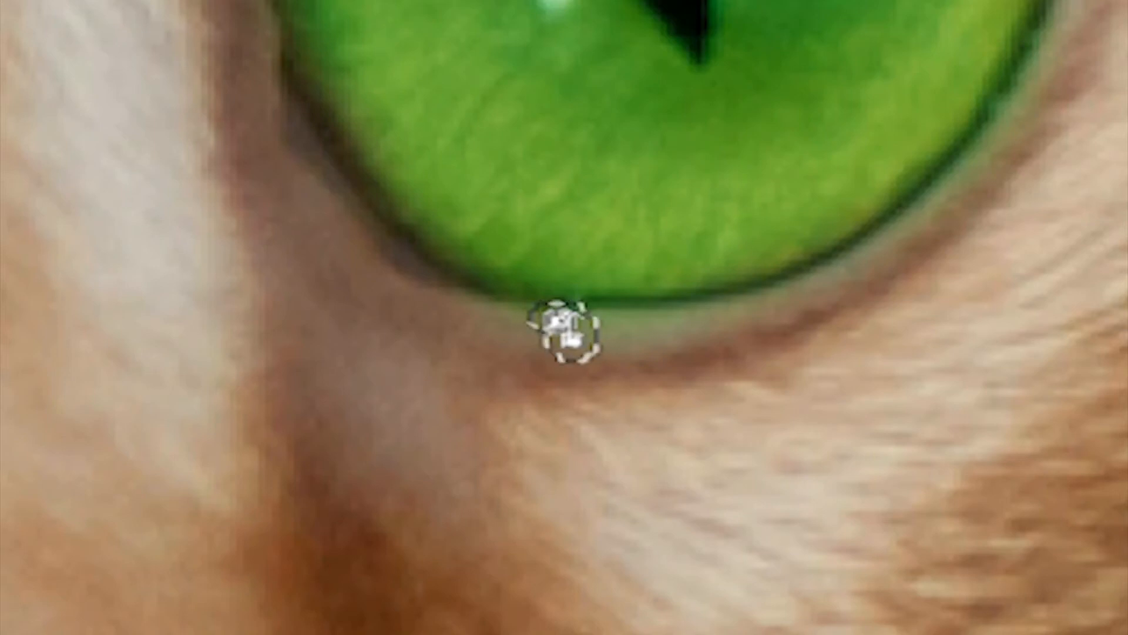
left_click_drag(566, 337, 651, 346)
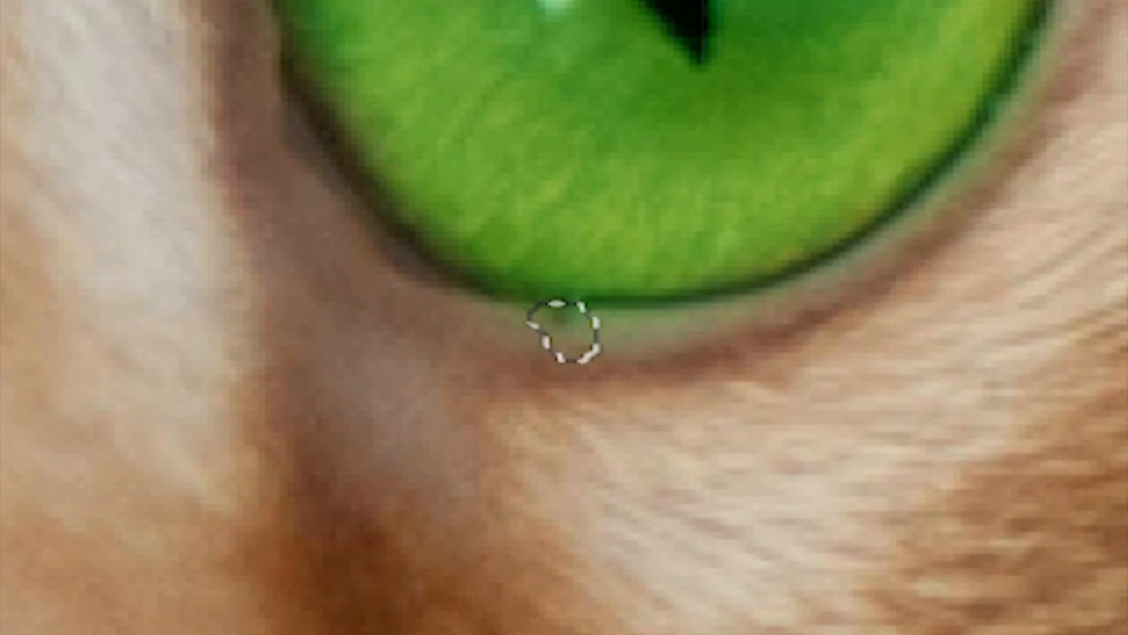
key("ctrl+d")
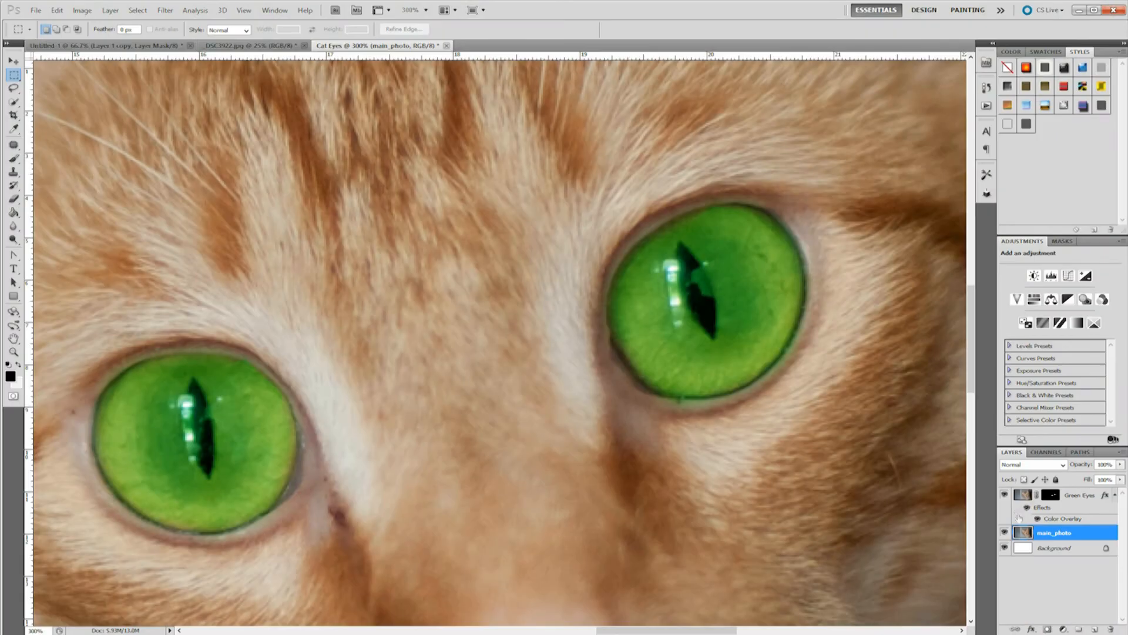
Step: Erase the green speck below the eye on the image's right side from the Green Eyes layer mask
left_click(1024, 496)
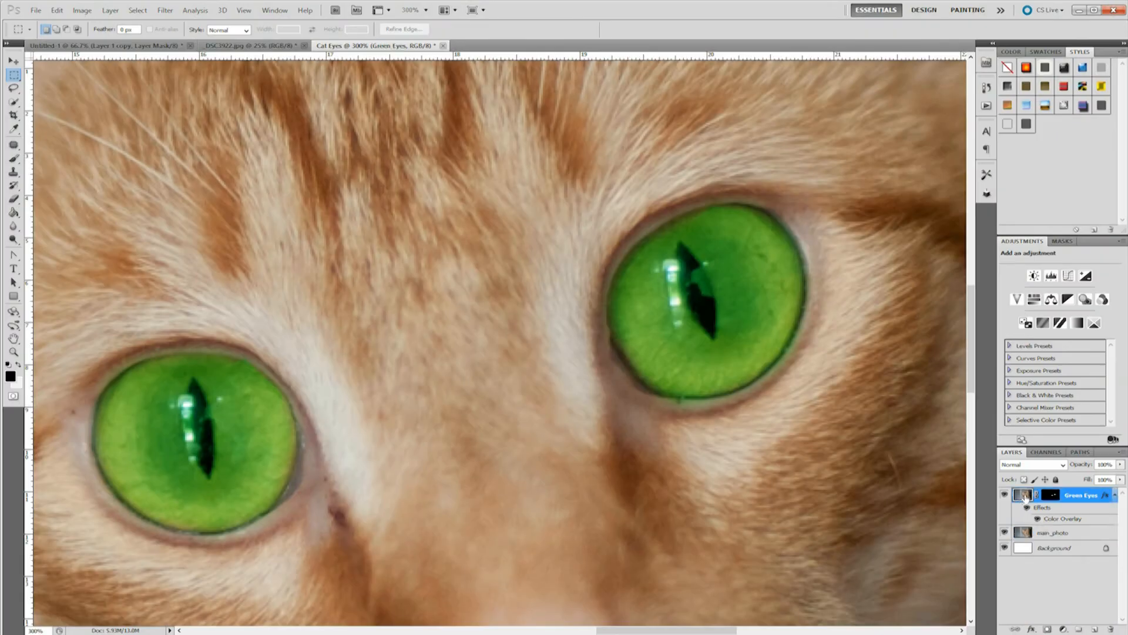
left_click(1051, 495)
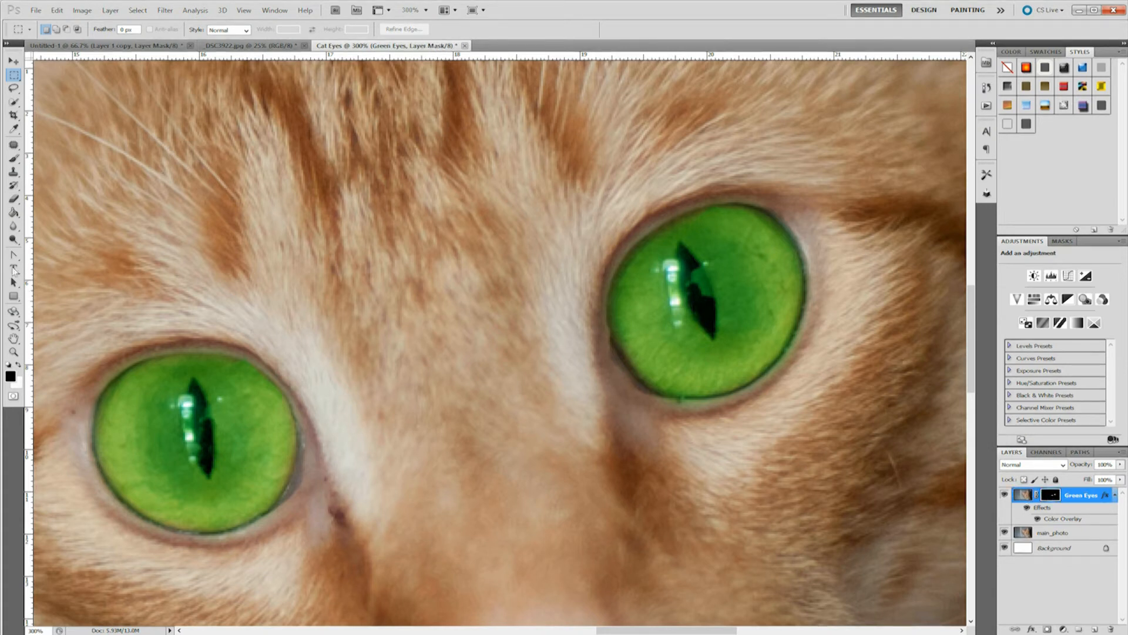
left_click(14, 199)
left_click(19, 365)
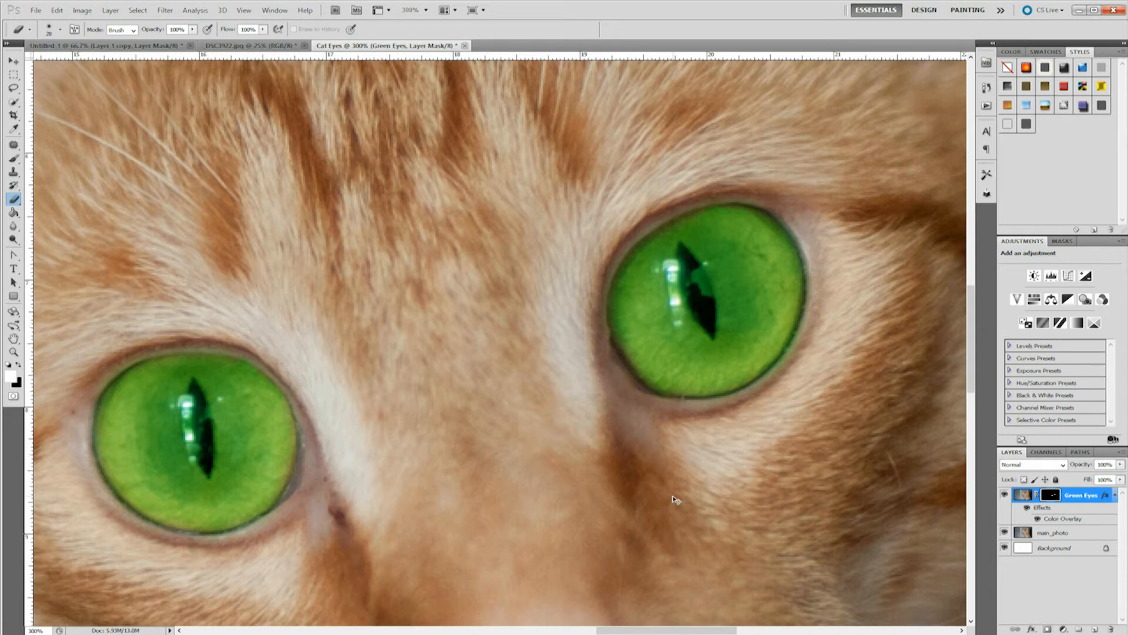
Step: Duplicate the main_photo layer and rename the copy "sharpen"
key("ctrl+minus")
key("ctrl+minus")
key("ctrl+minus")
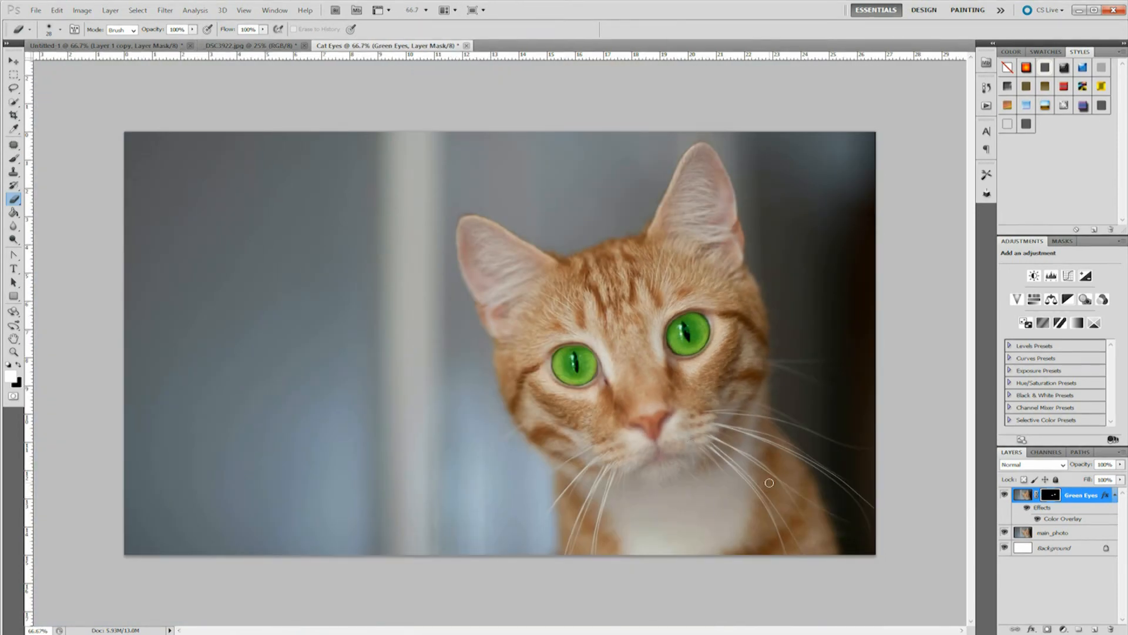
left_click(1058, 536)
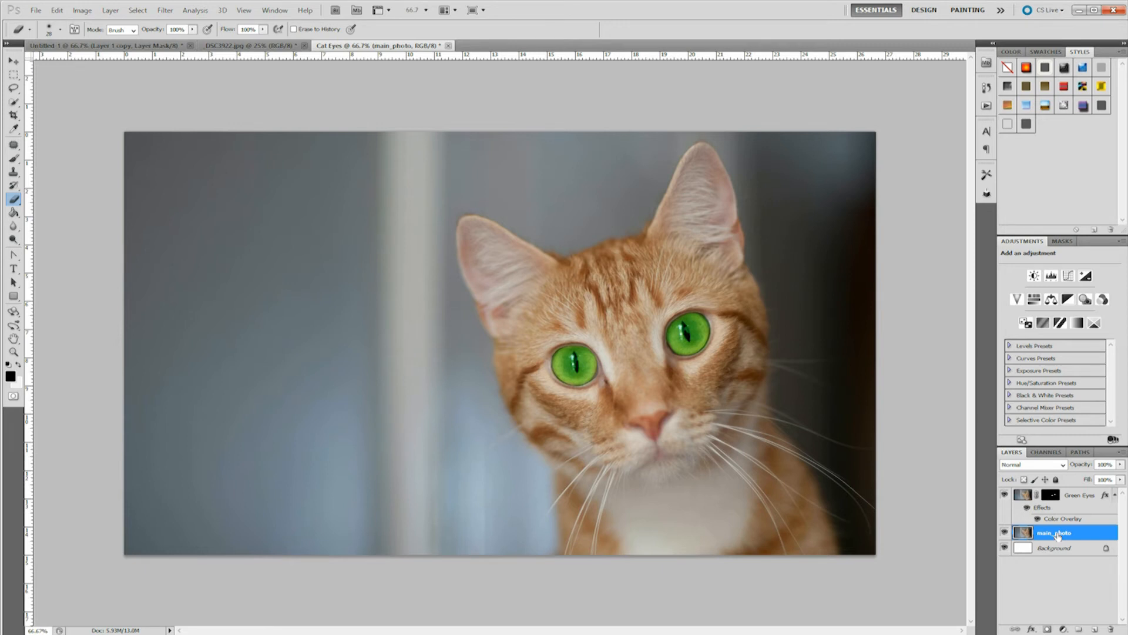
key("ctrl+j")
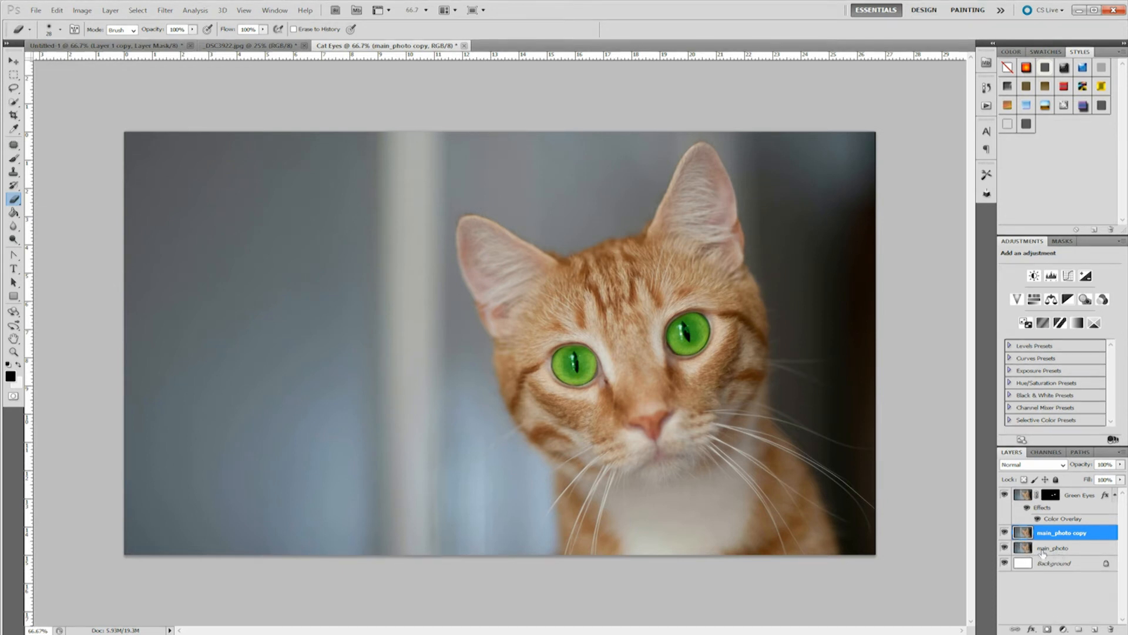
double_click(1071, 534)
type("sharpen")
left_click(1074, 547)
Step: Move the sharpen layer above Green Eyes and compare the image with it hidden and shown
left_click(1046, 534)
left_click_drag(1047, 533, 1039, 498)
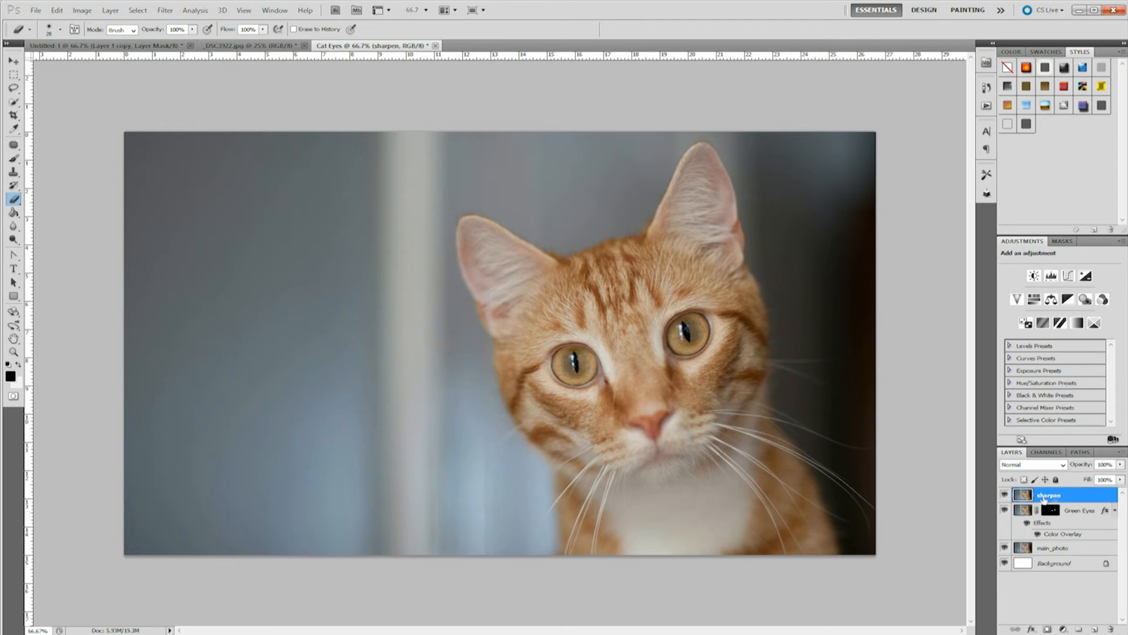
left_click(1004, 495)
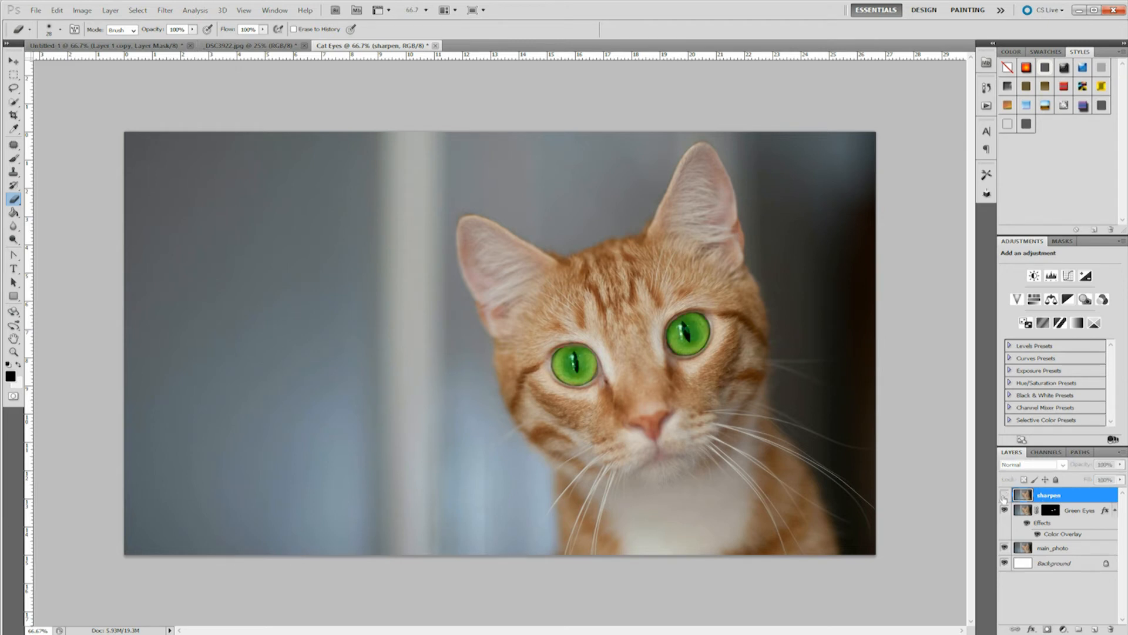
left_click(1004, 495)
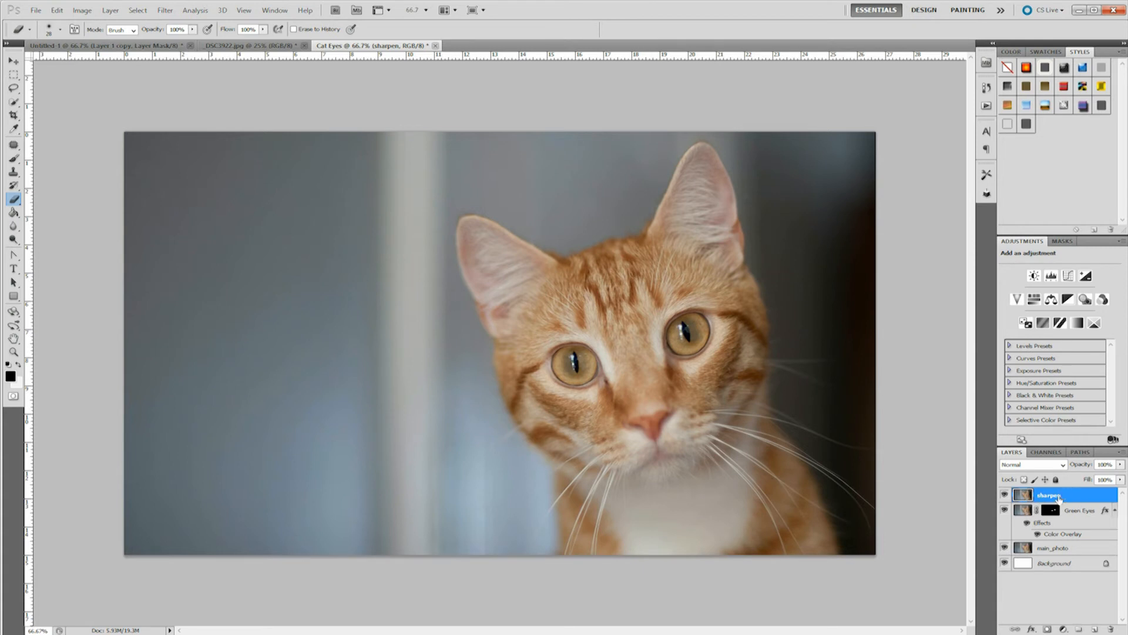
Step: Apply a High Pass filter with a radius of about 5 pixels to the sharpen layer, checking an eye in the preview
left_click(165, 12)
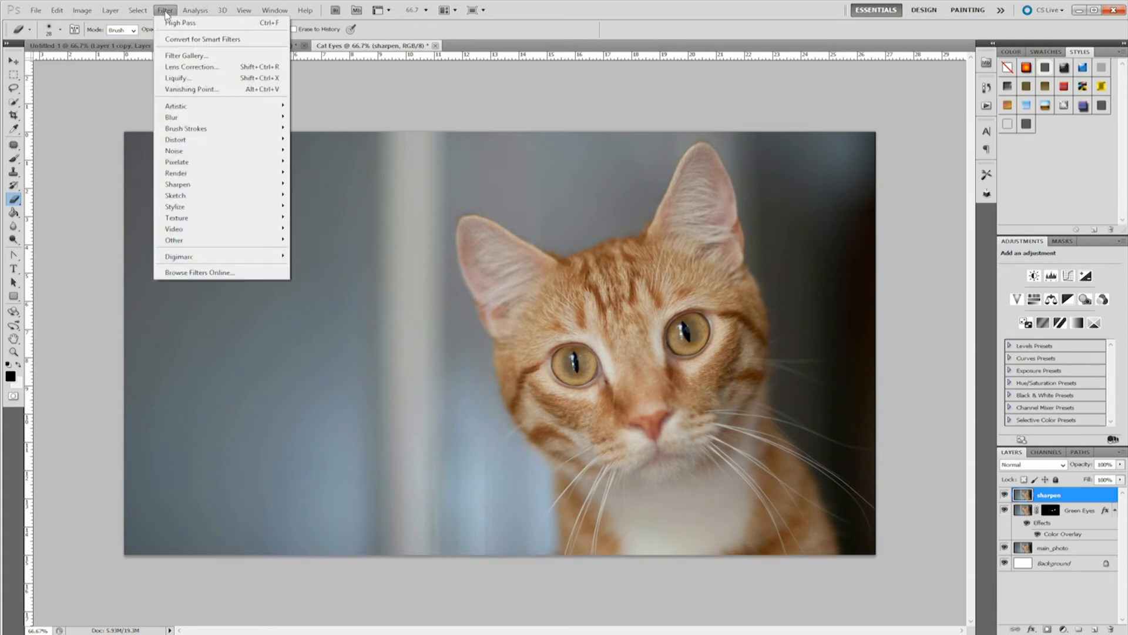
mouse_move(198, 243)
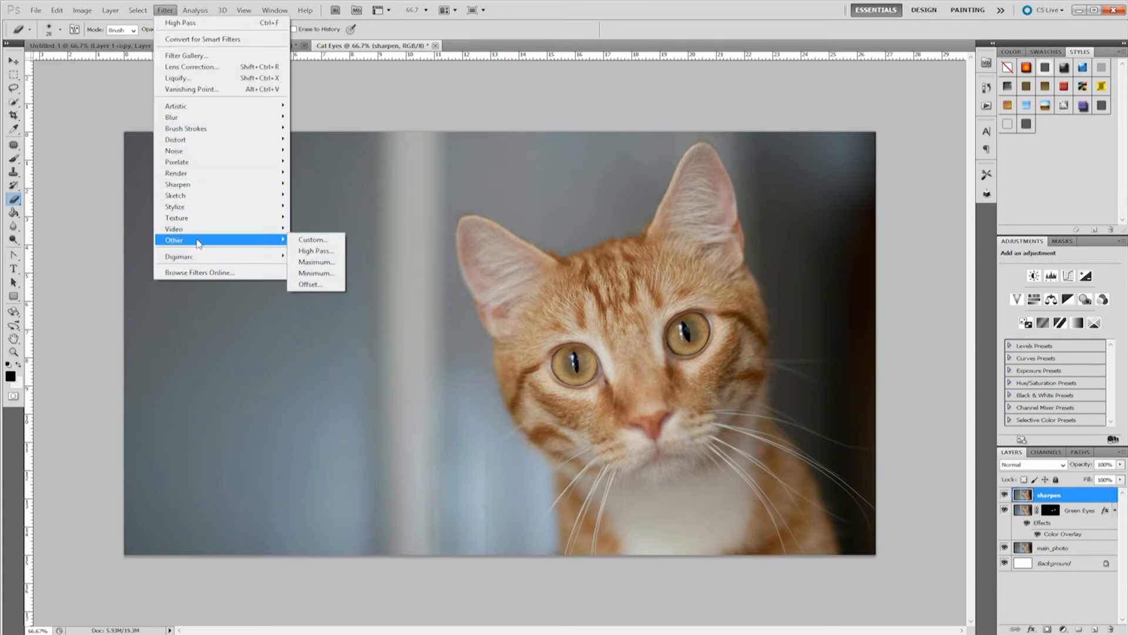
left_click(311, 253)
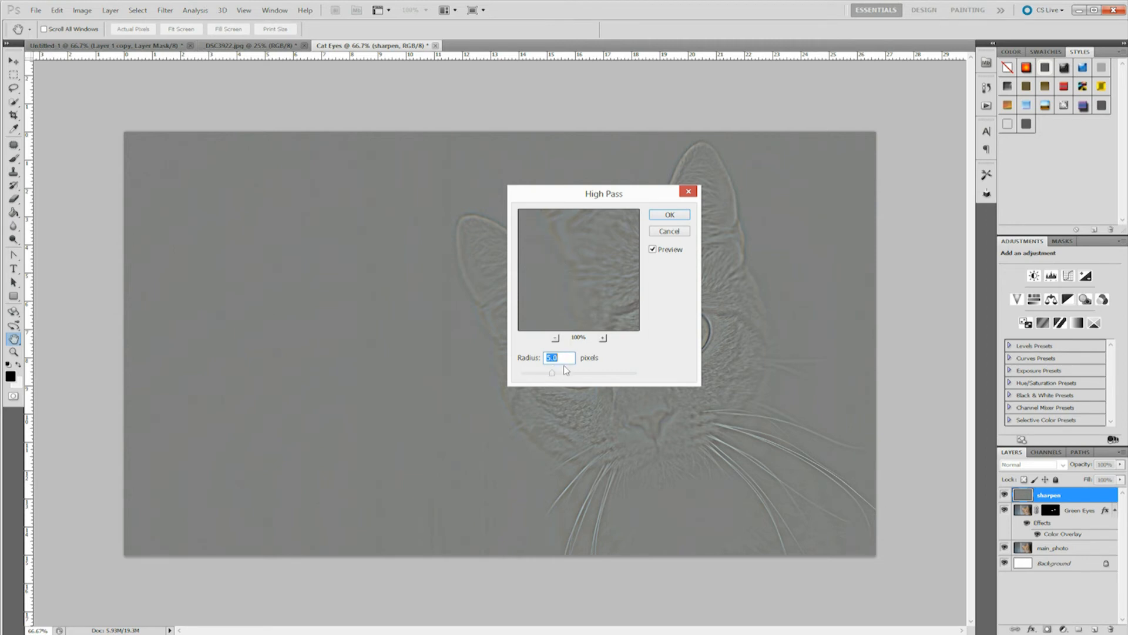
left_click_drag(604, 297, 543, 251)
left_click_drag(604, 276, 558, 286)
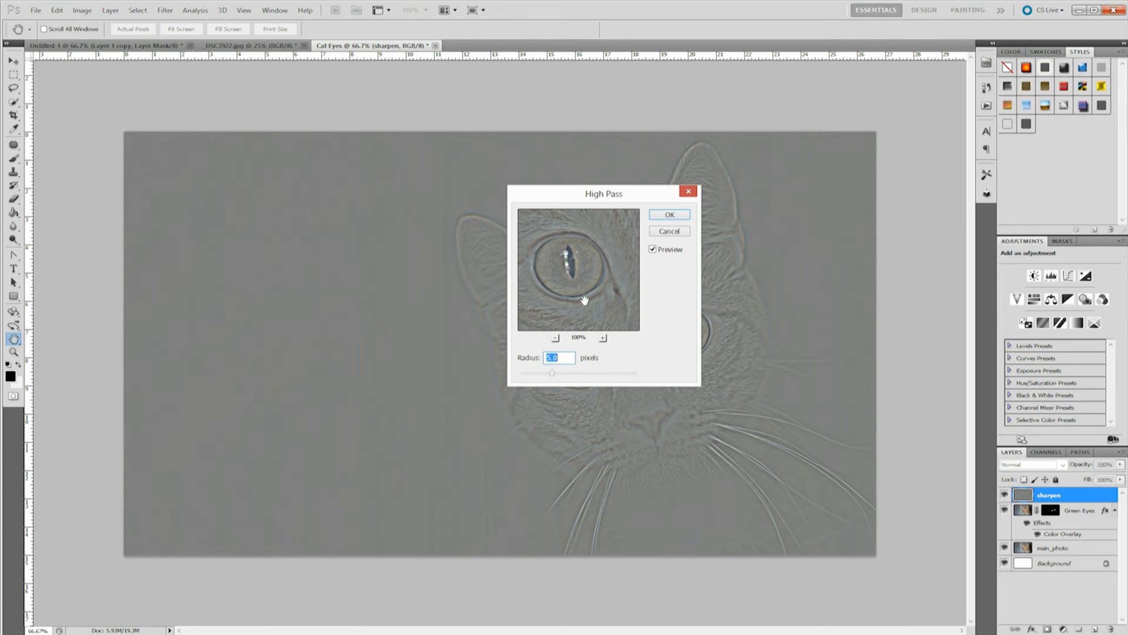
left_click(560, 358)
mouse_move(552, 378)
left_mouse_down()
mouse_move(575, 377)
mouse_move(551, 371)
left_mouse_up()
left_click(670, 215)
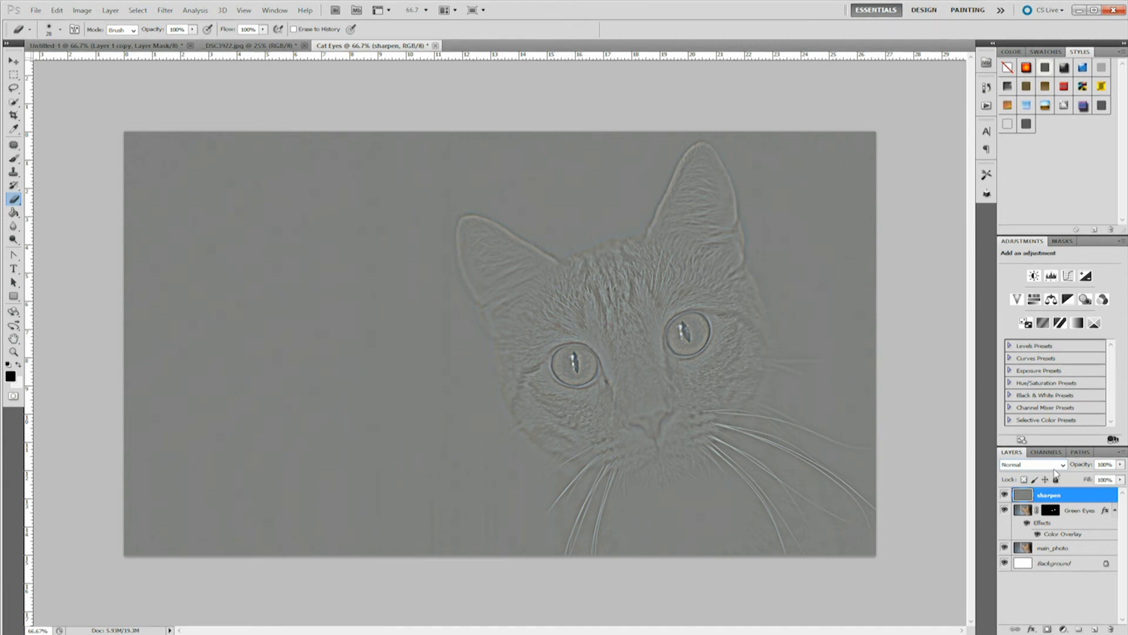
Step: Set the sharpen layer's blend mode to Overlay
left_click(1059, 466)
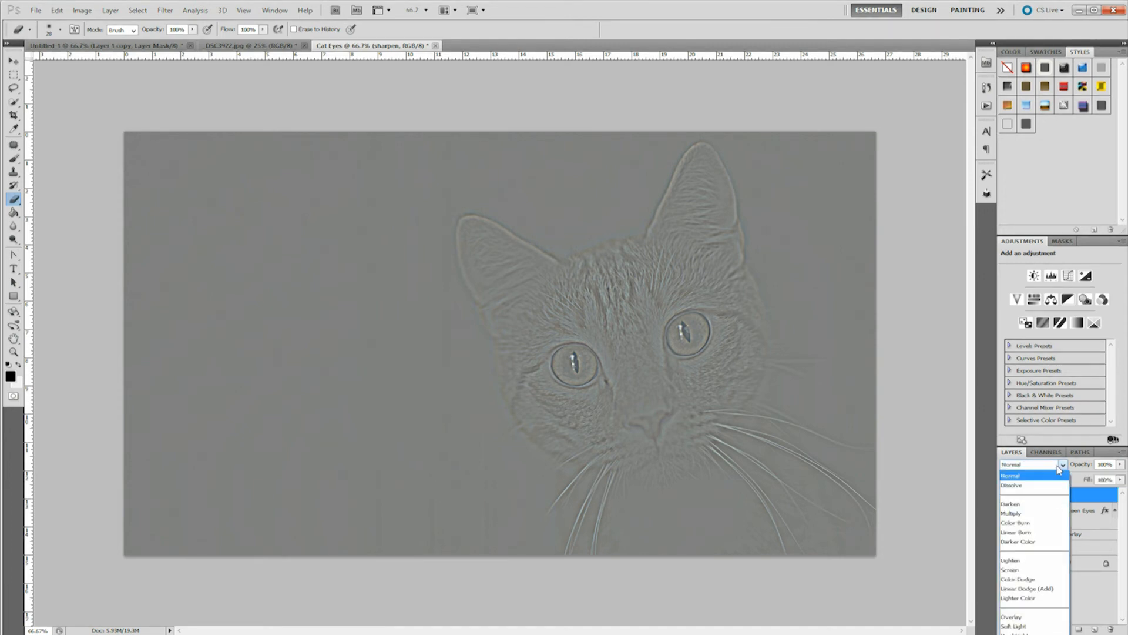
left_click(1019, 618)
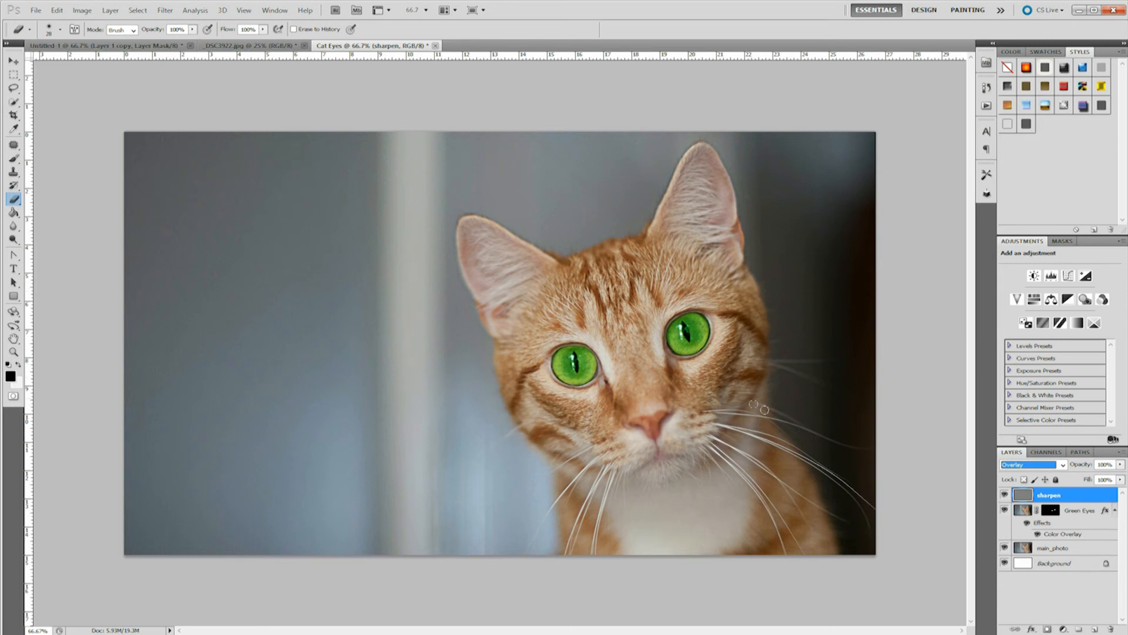
Step: Compare the photo repeatedly with the sharpen layer hidden and shown
left_click(1005, 496)
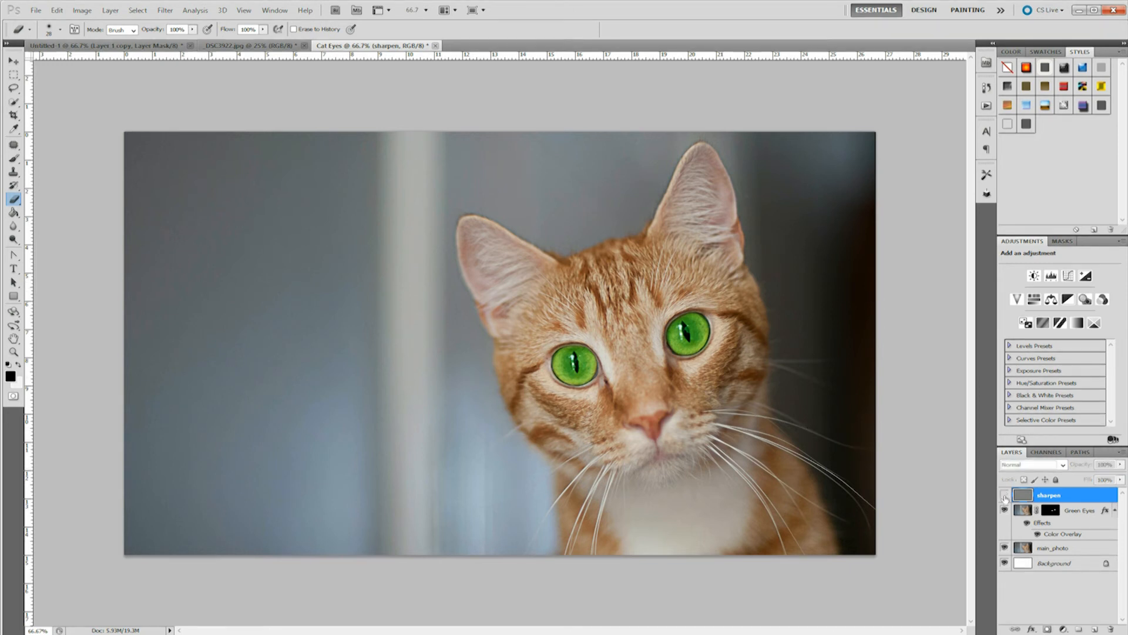
left_click(1005, 496)
left_click(1005, 496)
left_click(1004, 496)
left_click(1005, 496)
left_click(1005, 496)
left_click(1005, 496)
left_click(1004, 496)
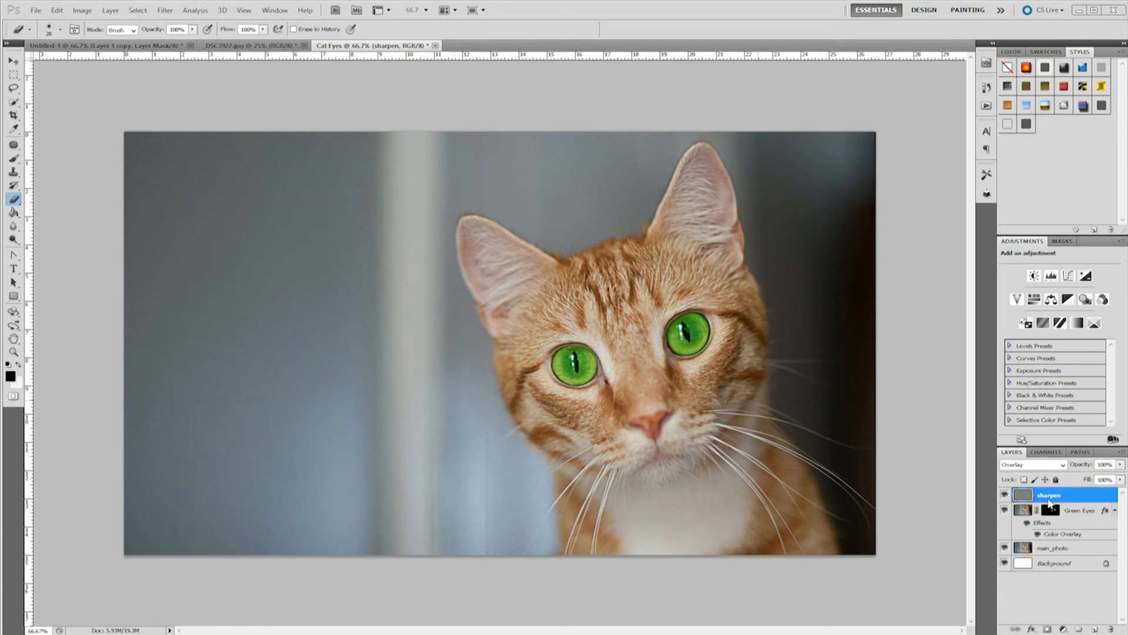
Step: Add a layer mask to the sharpen layer and erase the sharpening around the eyes' wider surroundings with a hard 401 px eraser
left_click(1048, 629)
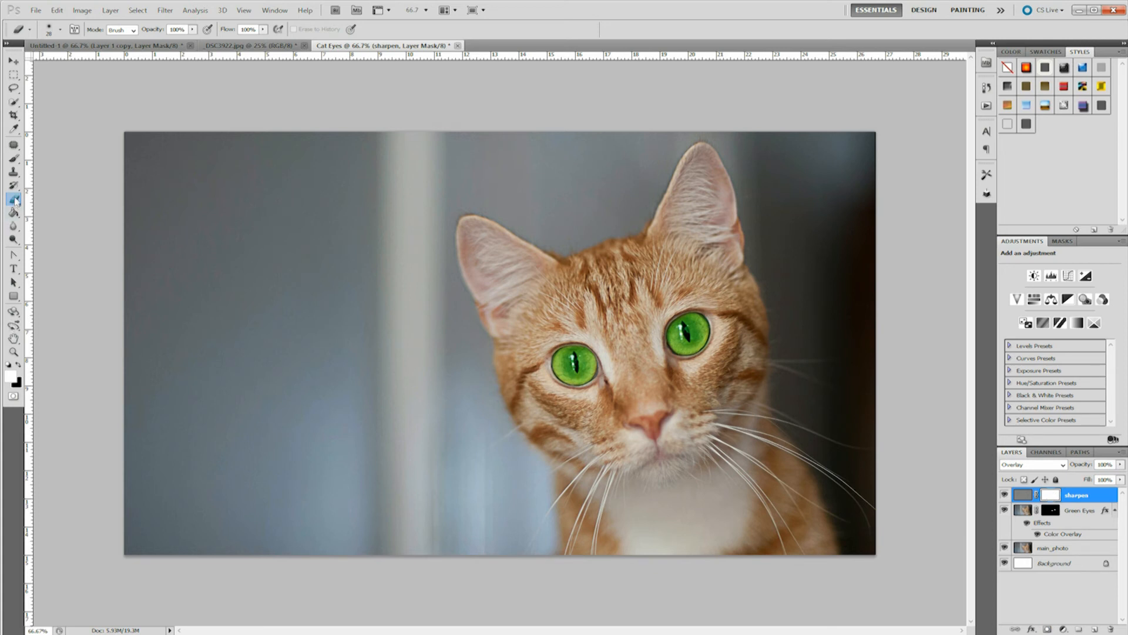
left_click(60, 29)
left_click(44, 121)
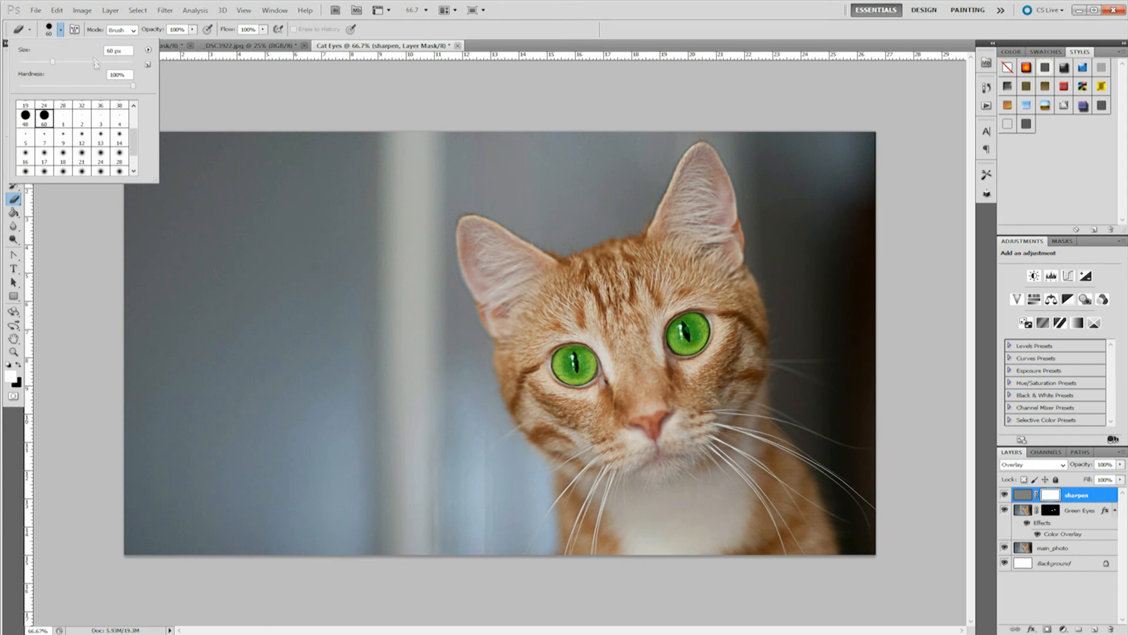
left_click_drag(96, 62, 104, 62)
left_click_drag(110, 62, 116, 61)
left_click(265, 146)
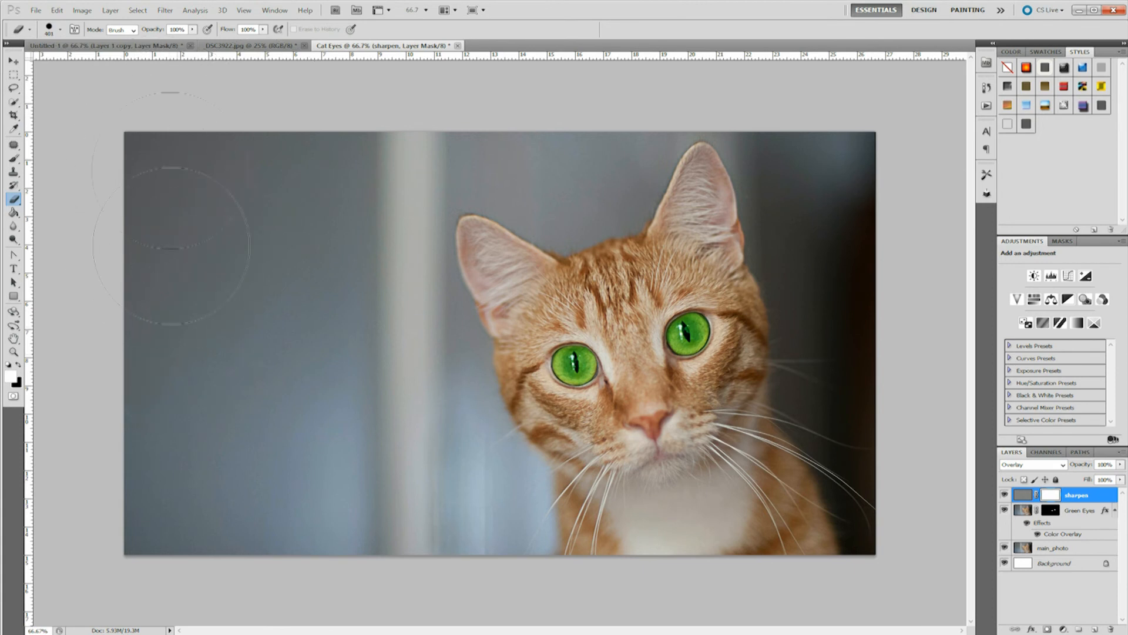
left_click_drag(175, 421, 201, 422)
mouse_move(471, 486)
left_mouse_down()
mouse_move(722, 518)
mouse_move(840, 397)
left_mouse_up()
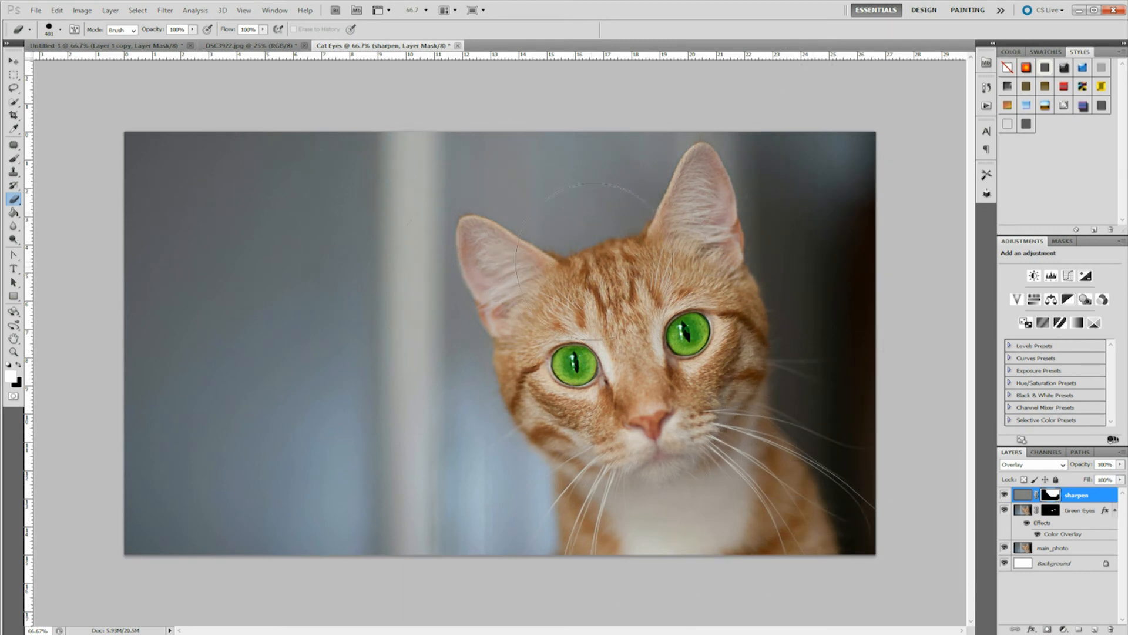
mouse_move(731, 433)
left_mouse_down()
mouse_move(583, 465)
mouse_move(426, 411)
mouse_move(530, 537)
mouse_move(640, 570)
left_mouse_up()
Step: Refine the sharpen layer's mask close around the eyes with a smaller 48 px eraser
left_click(61, 29)
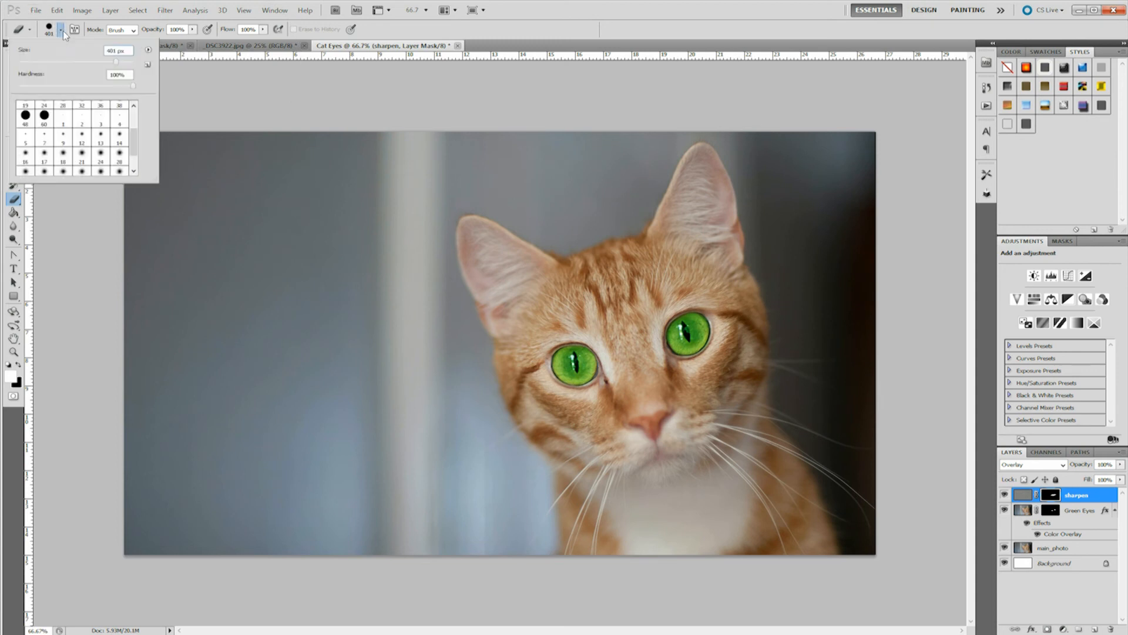
left_click(27, 121)
left_click(535, 329)
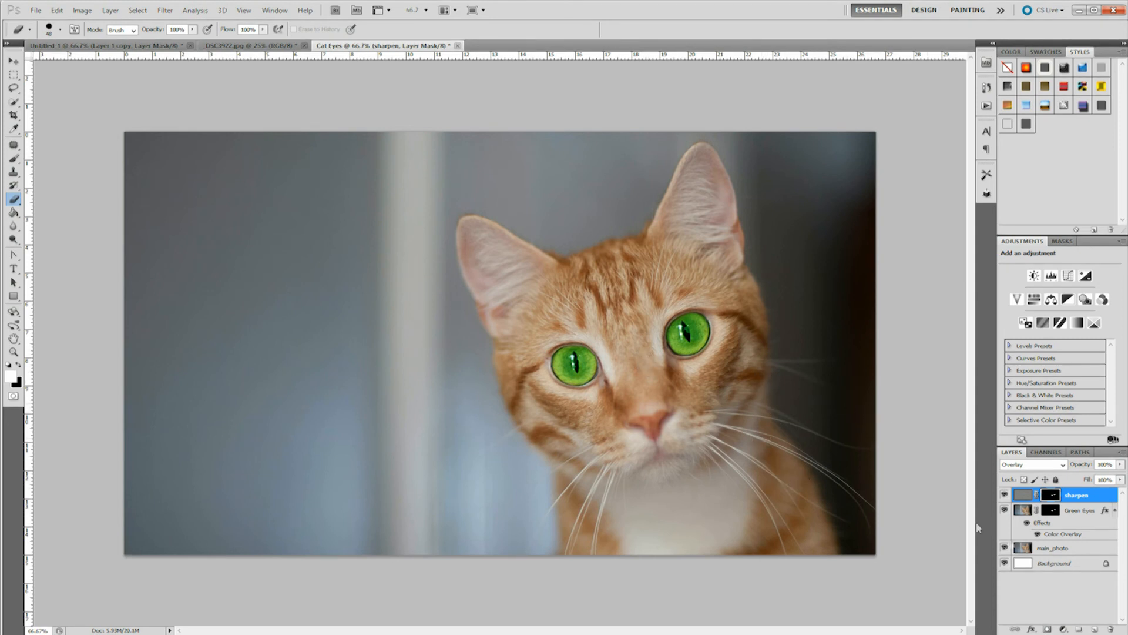
Step: Check the masked result by hiding and reshowing the sharpen layer and the main_photo layer
left_click(1005, 496)
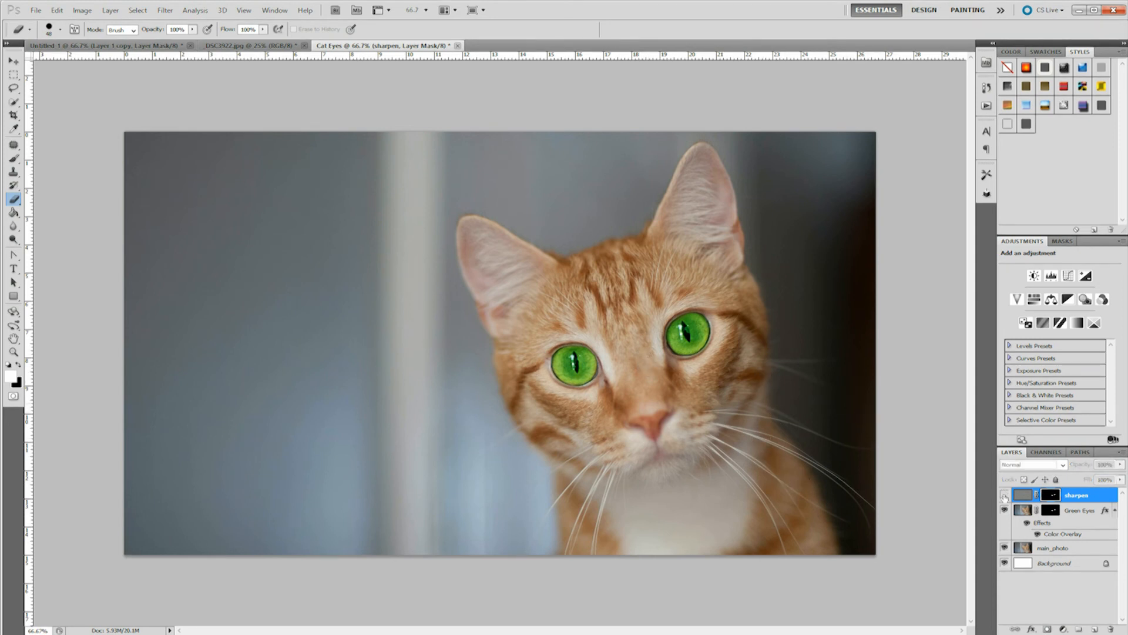
left_click(1005, 496)
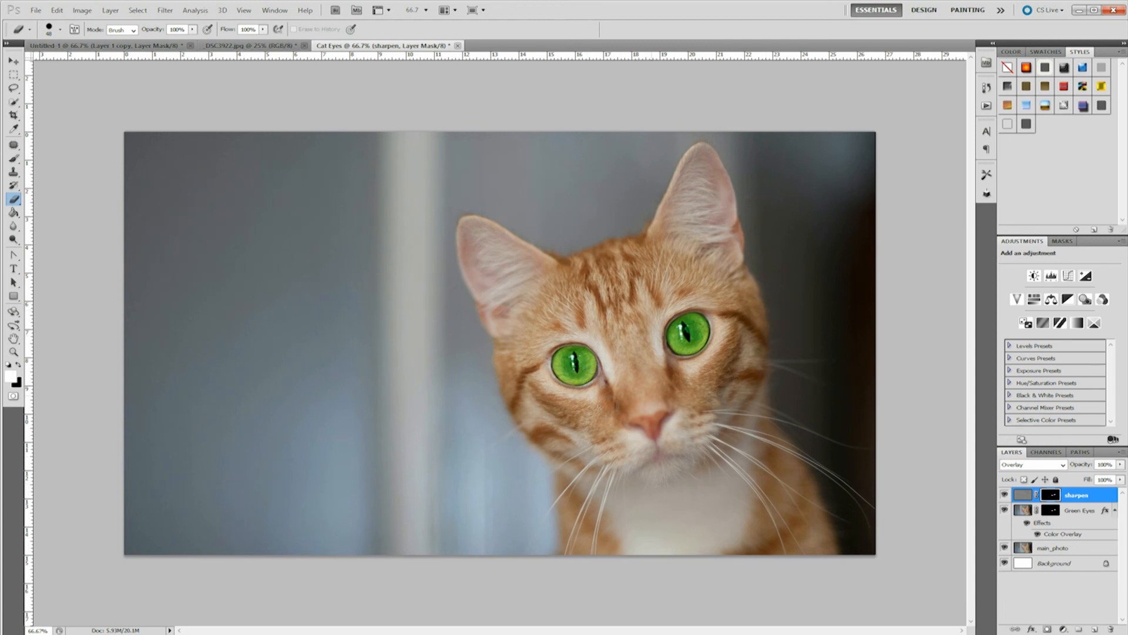
left_click(1005, 547)
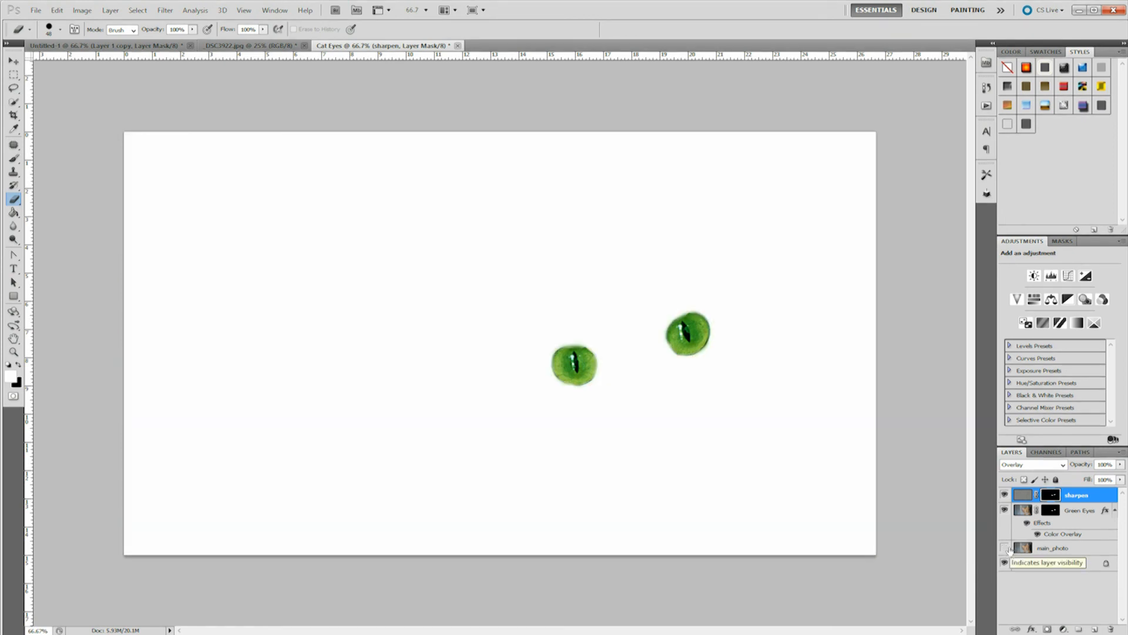
left_click(1004, 548)
Step: Start a Black & White adjustment on the main_photo layer and move its dialog clear of the cat
left_click(1063, 549)
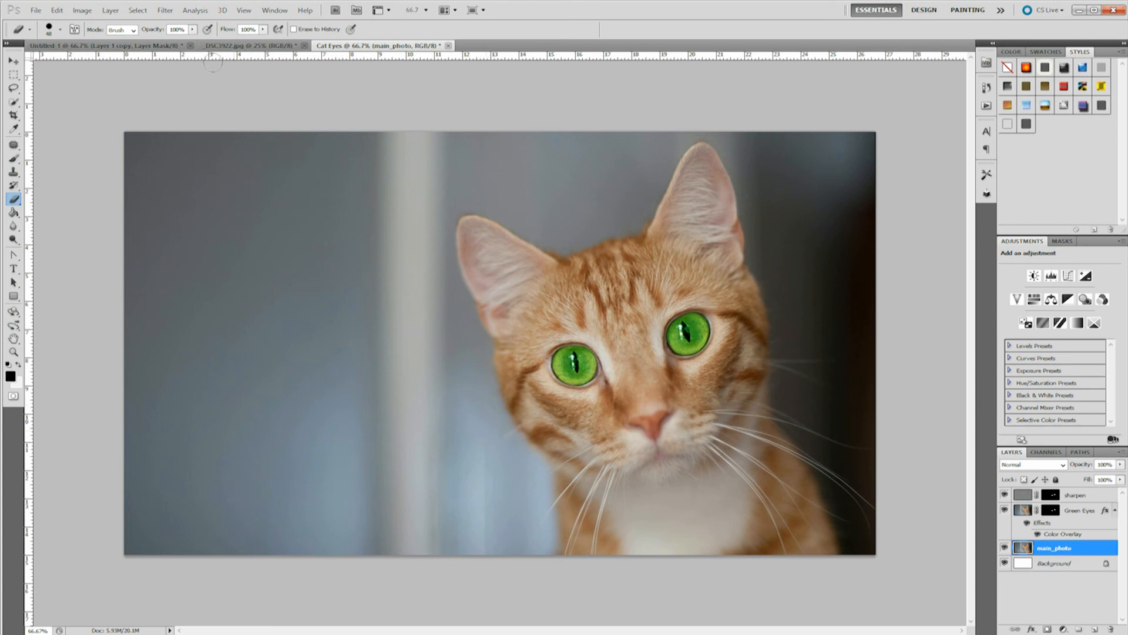
left_click(82, 10)
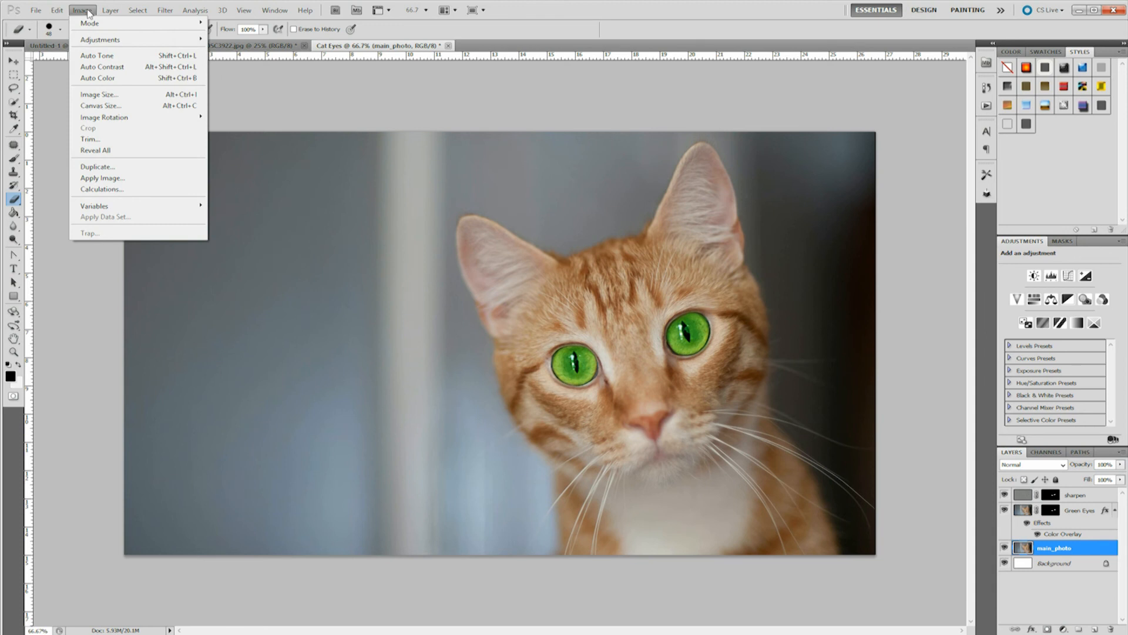
mouse_move(101, 41)
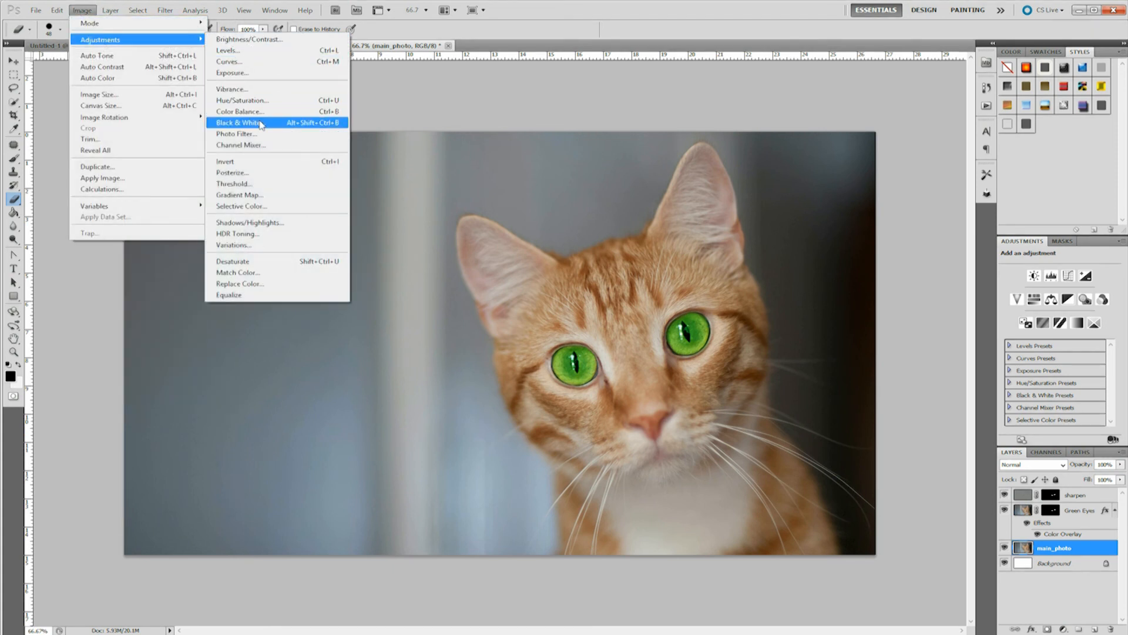
left_click(244, 126)
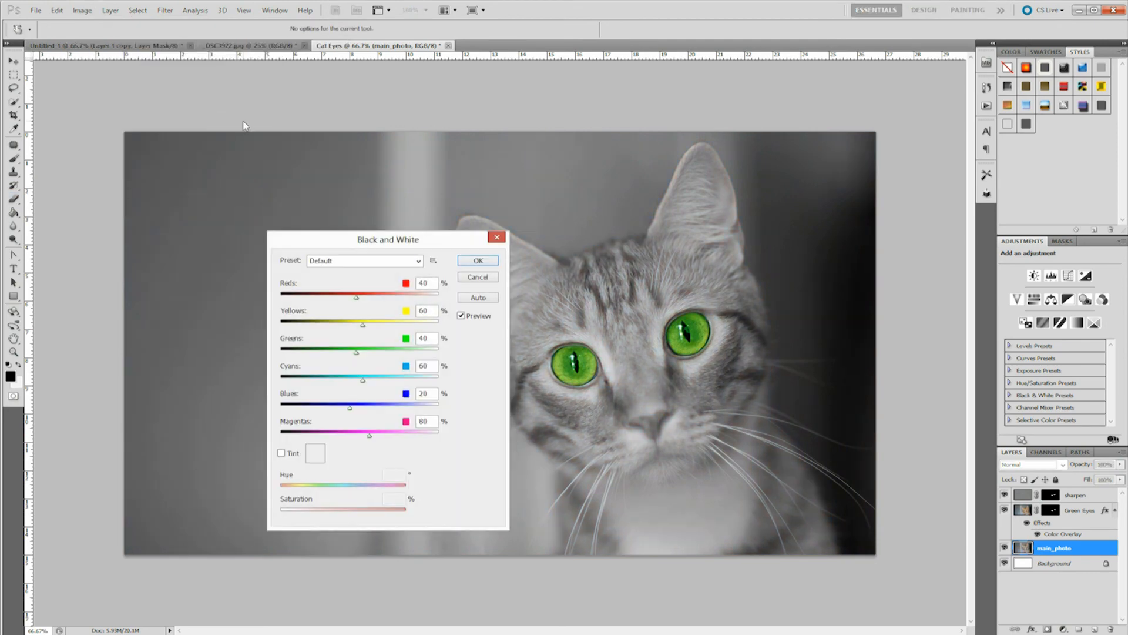
left_click_drag(361, 247, 164, 111)
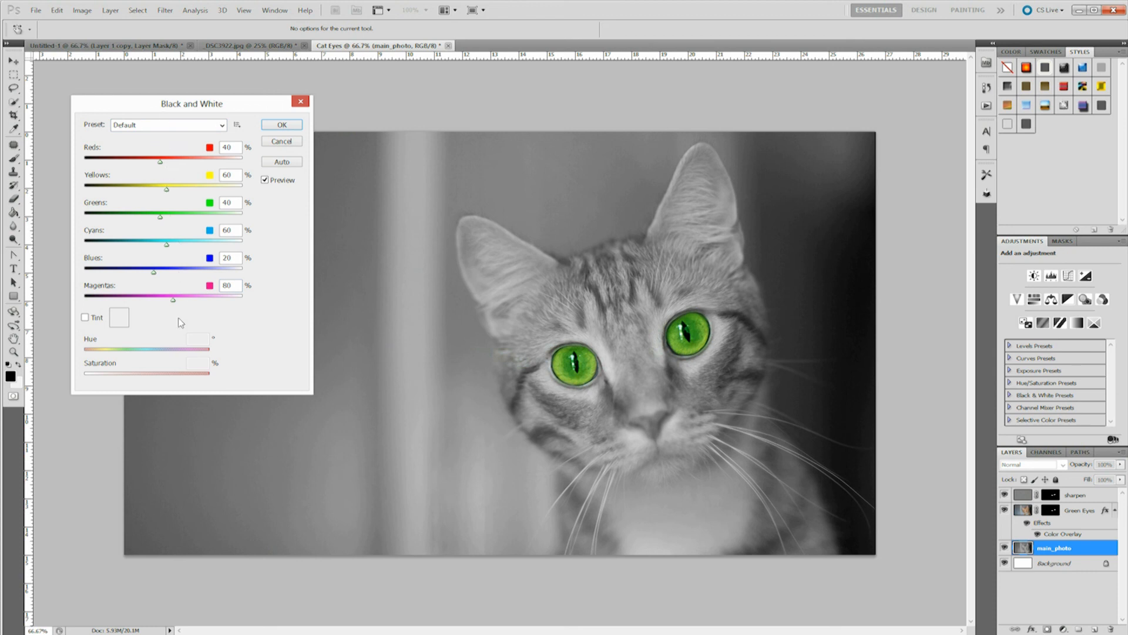
Step: Preview the Black and White presets one after another on the cat, from Blue Filter through to Custom
left_click(223, 125)
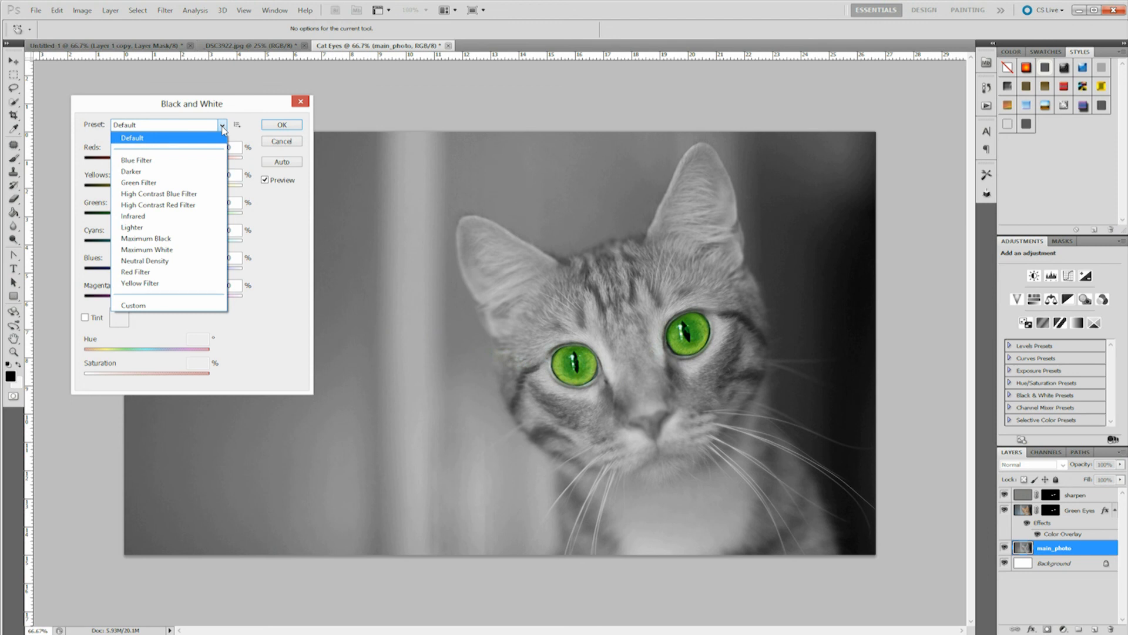
left_click(168, 165)
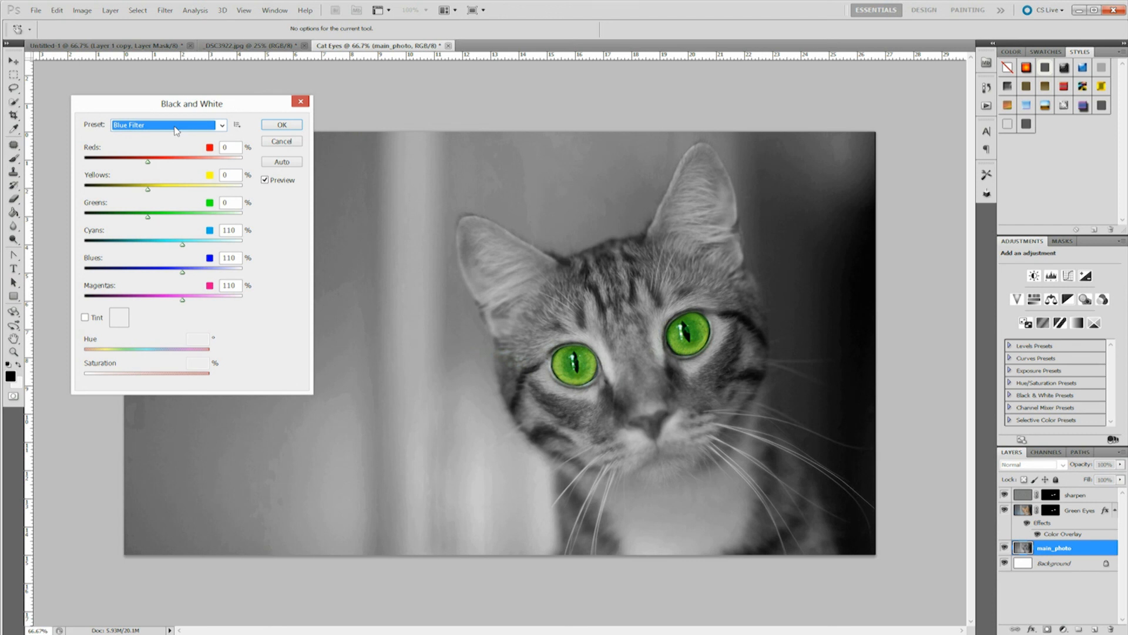
key("Down")
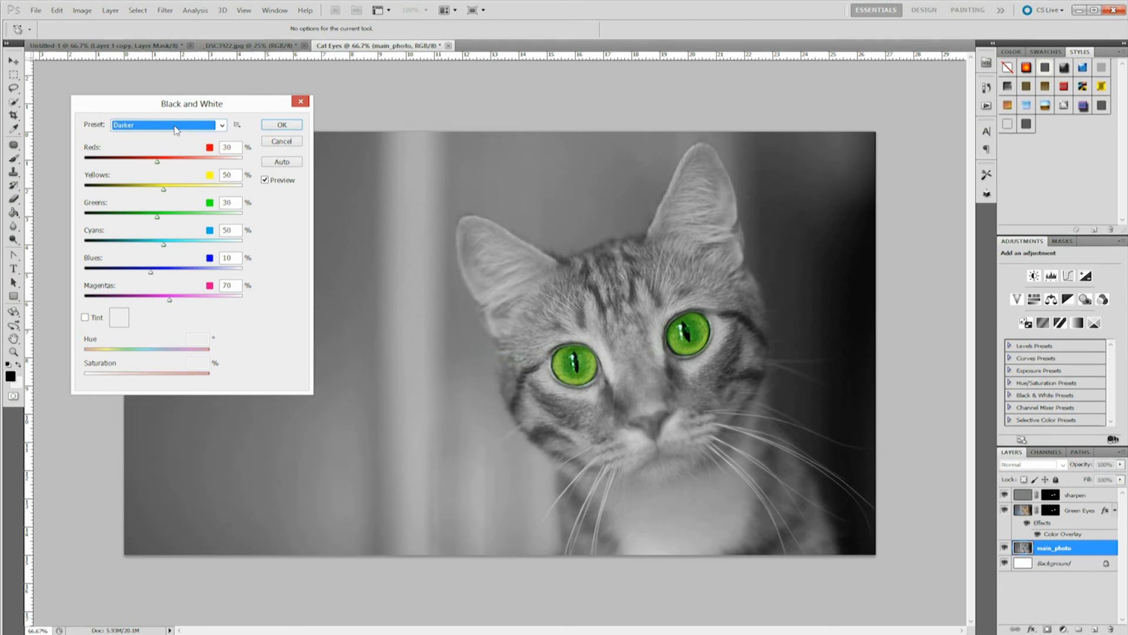
key("Down")
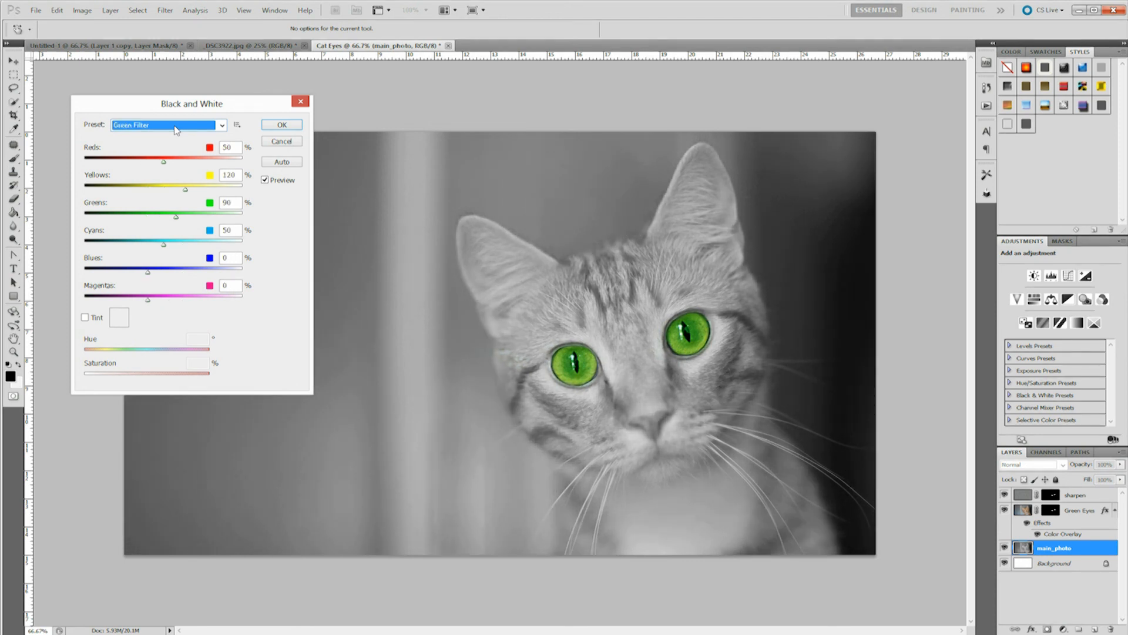
key("Down")
key("Down")
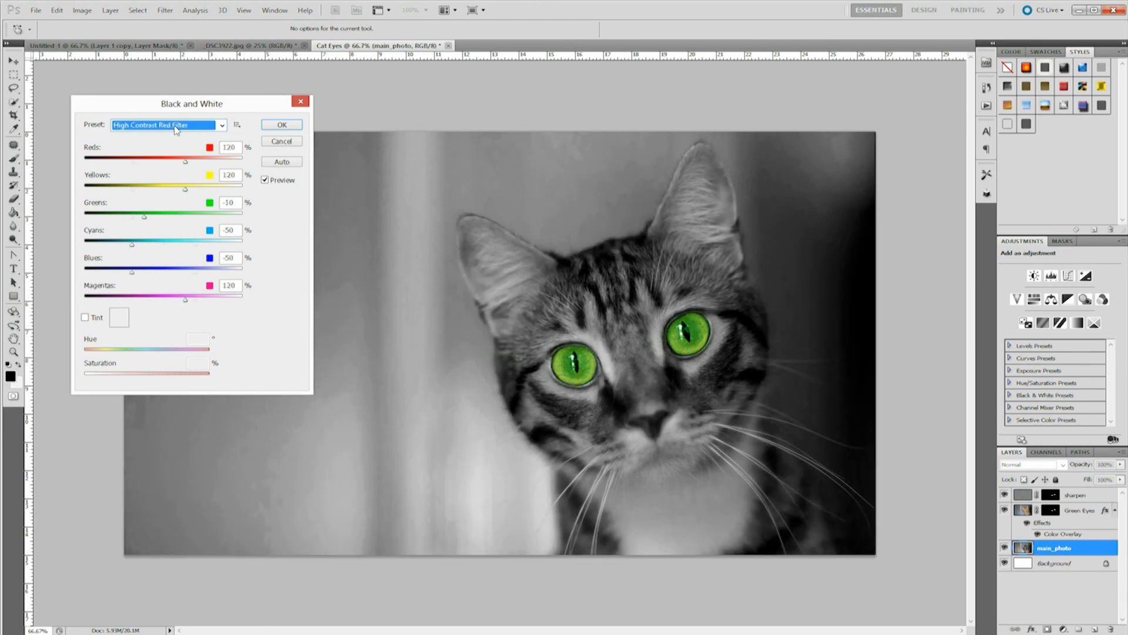
key("Down")
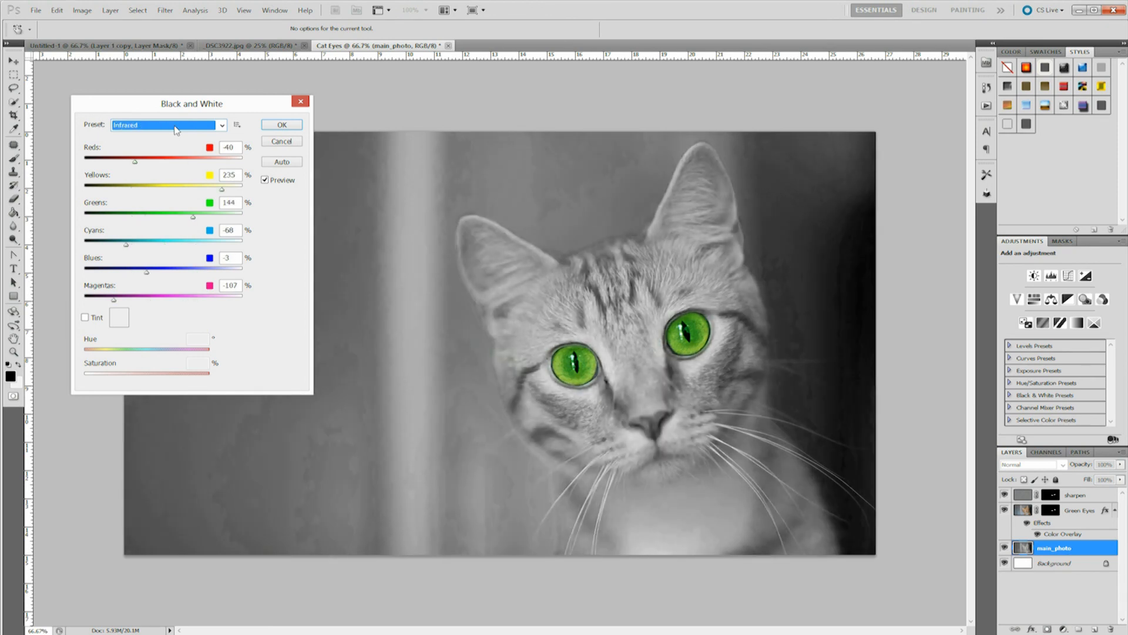
key("Down")
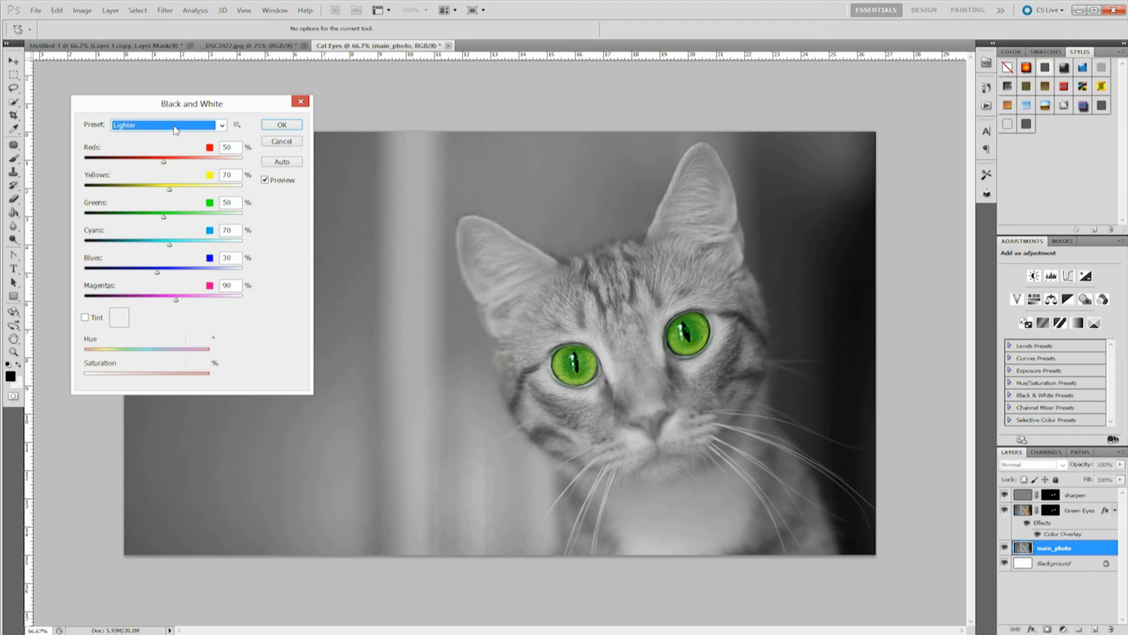
key("Down")
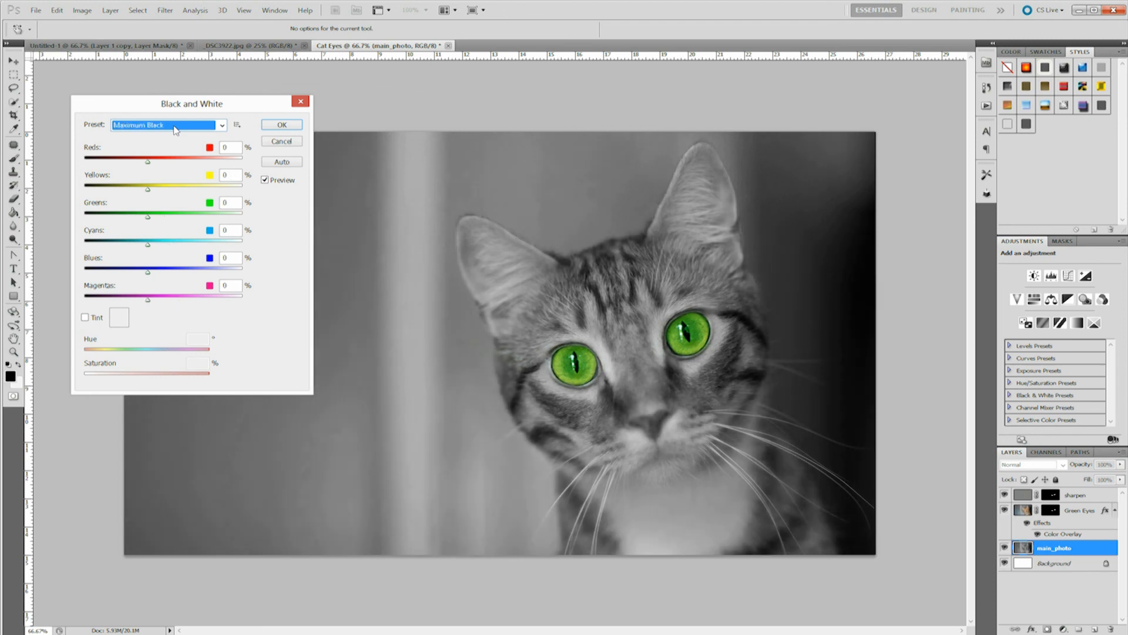
key("Down")
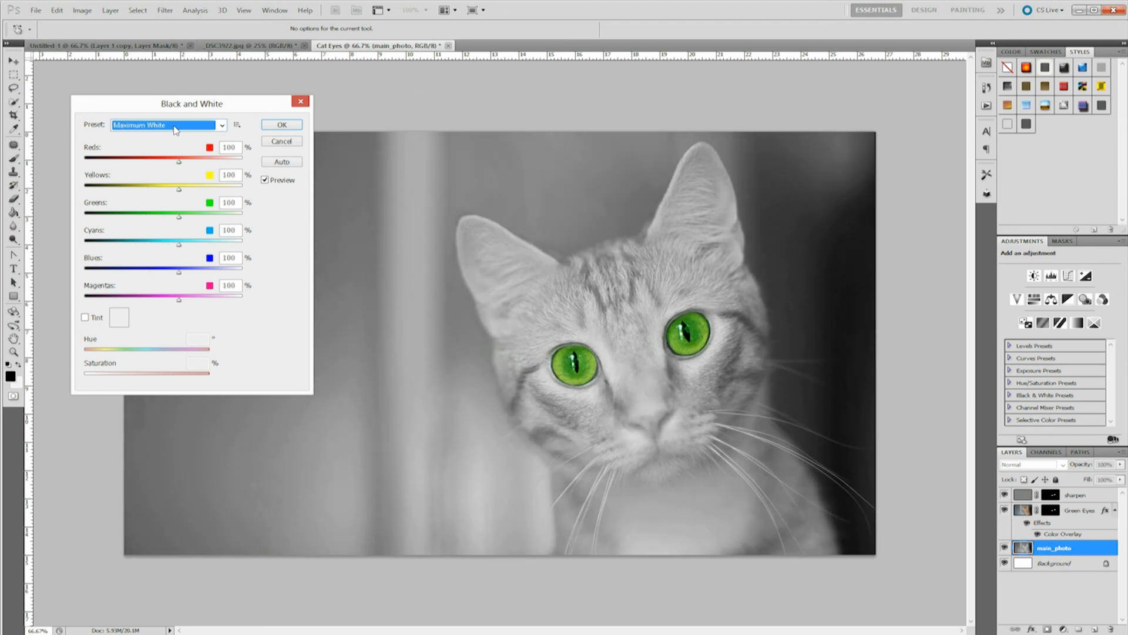
key("Down")
key("Down")
key("Down")
key("Down")
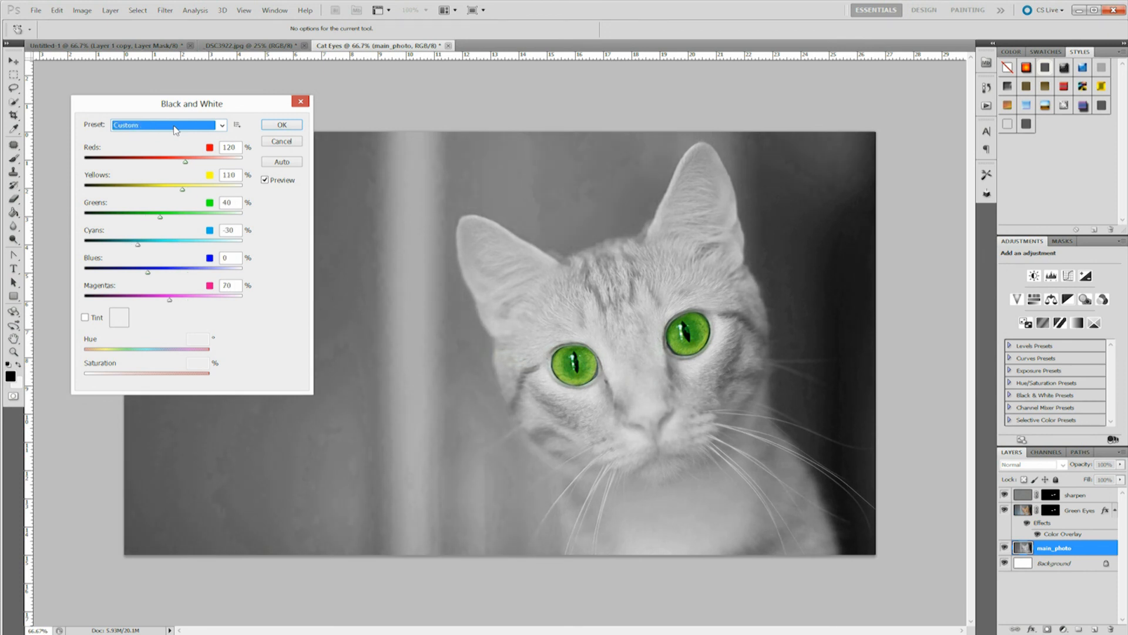
Step: Choose the Darker preset and apply the Black and White adjustment to main_photo
left_click(174, 129)
left_click(162, 150)
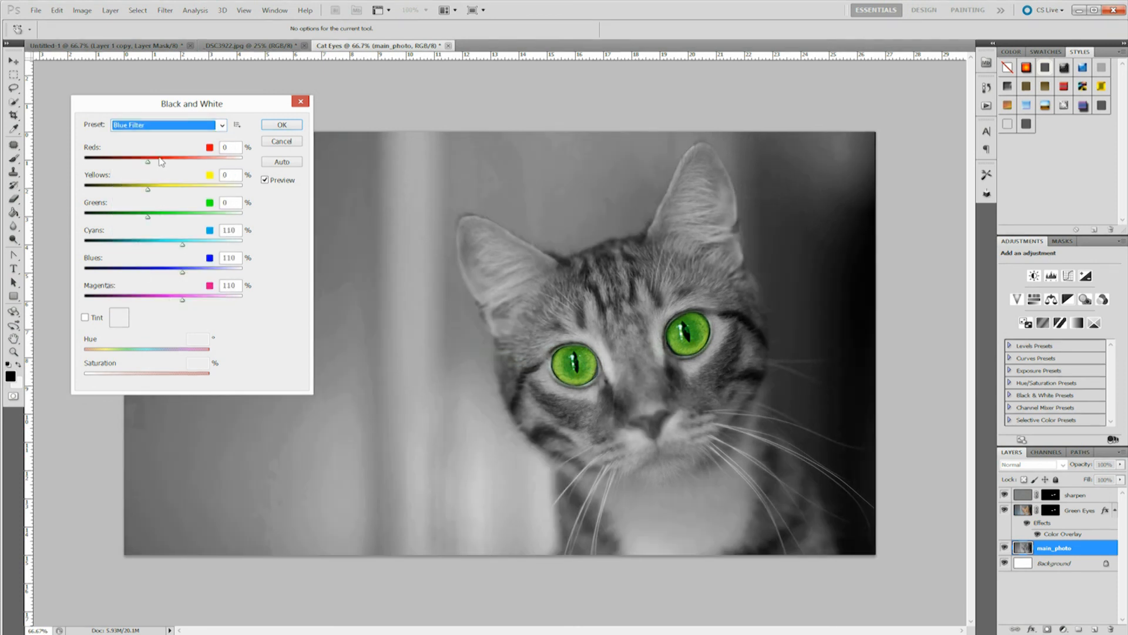
key("Down")
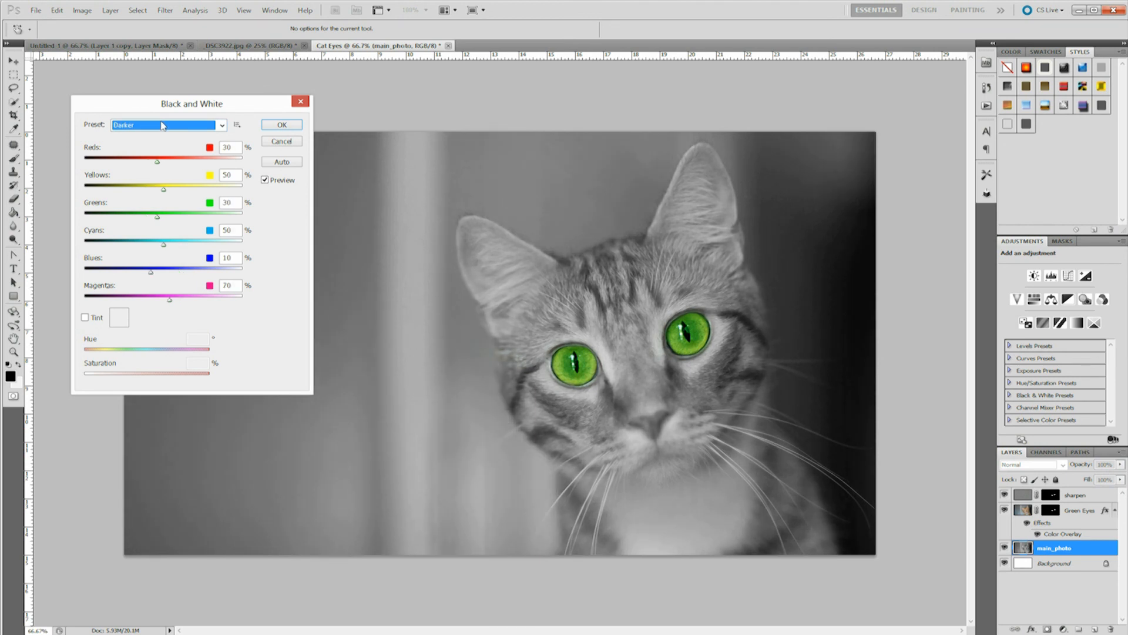
key("Down")
key("Up")
left_click(282, 125)
key("e")
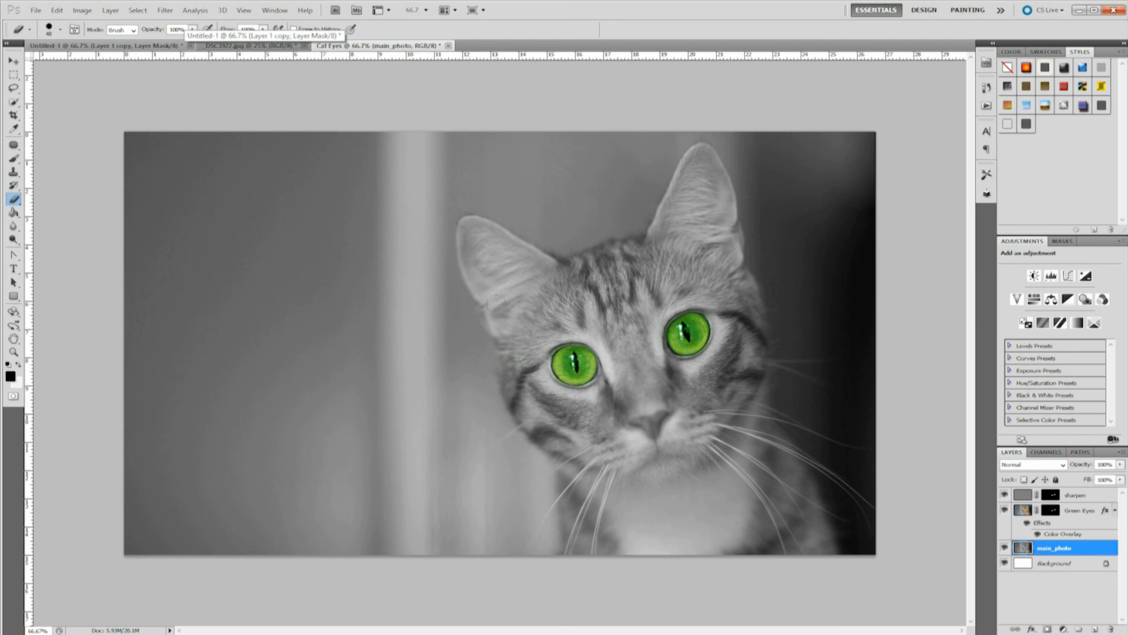
Step: Compare the colour and black-and-white versions by undoing and redoing the adjustment, ending with black and white applied
key("ctrl+z")
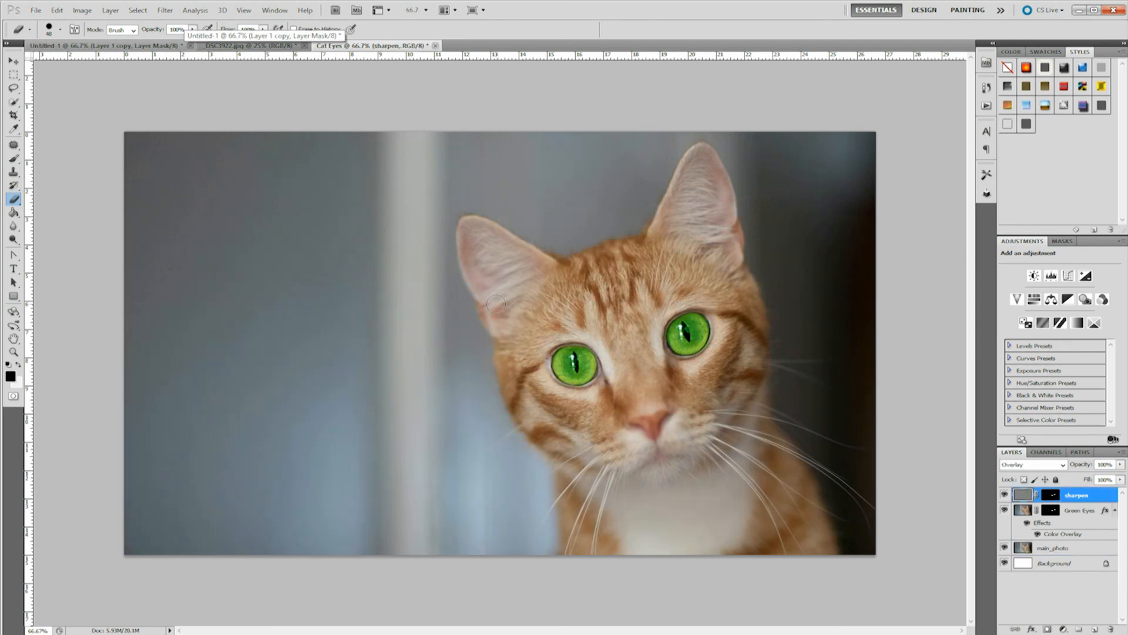
key("ctrl+z")
key("ctrl+z")
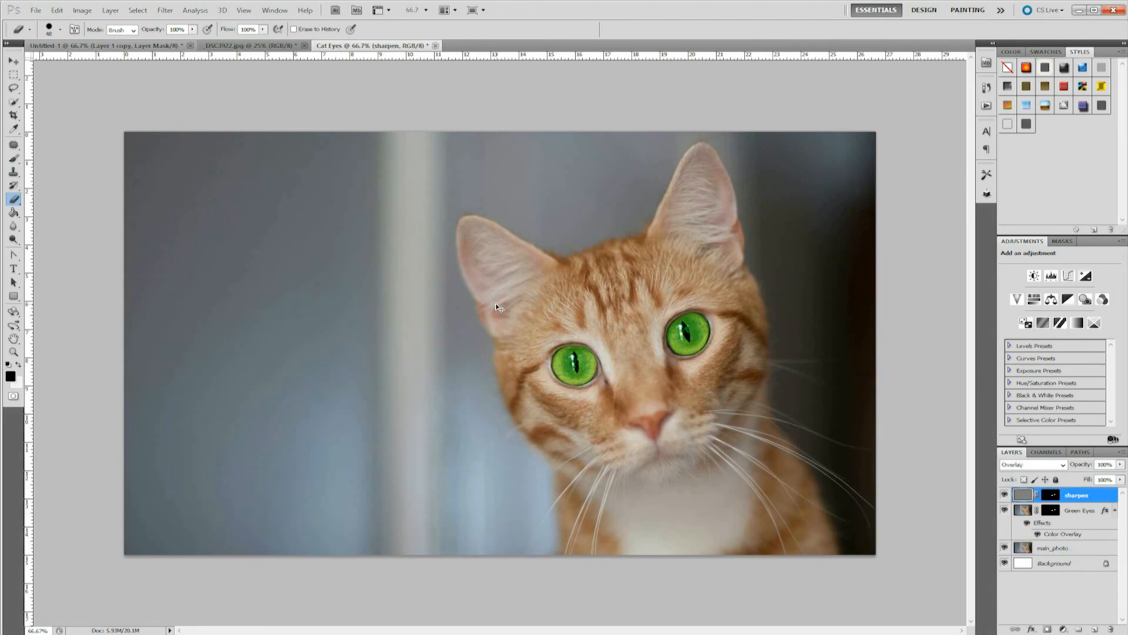
key("ctrl+z")
key("ctrl+z")
key("ctrl+z")
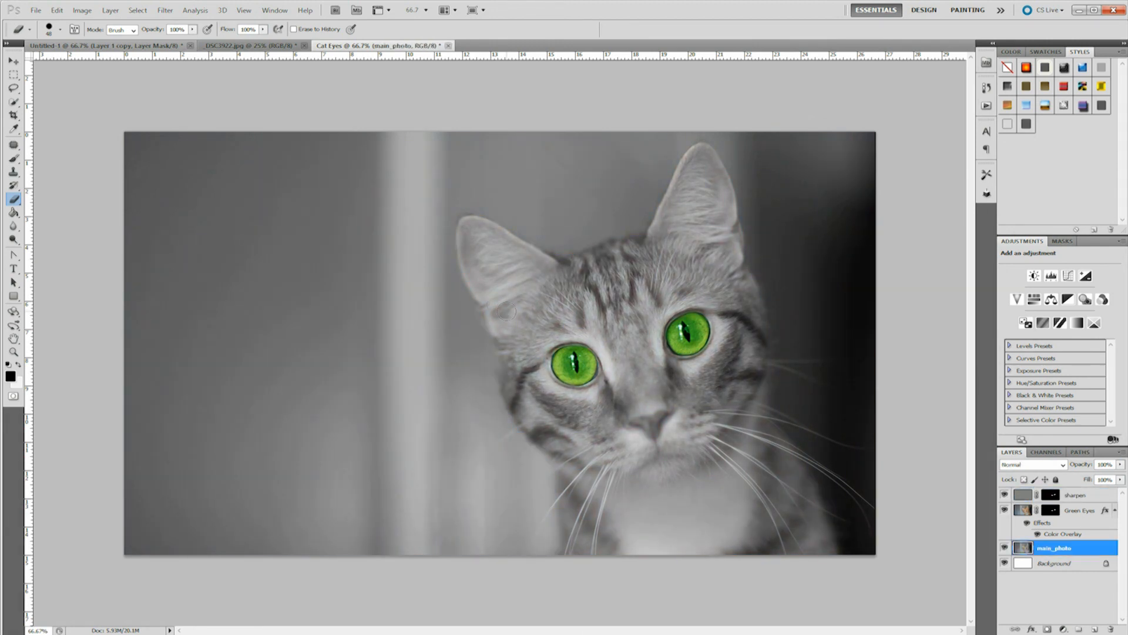